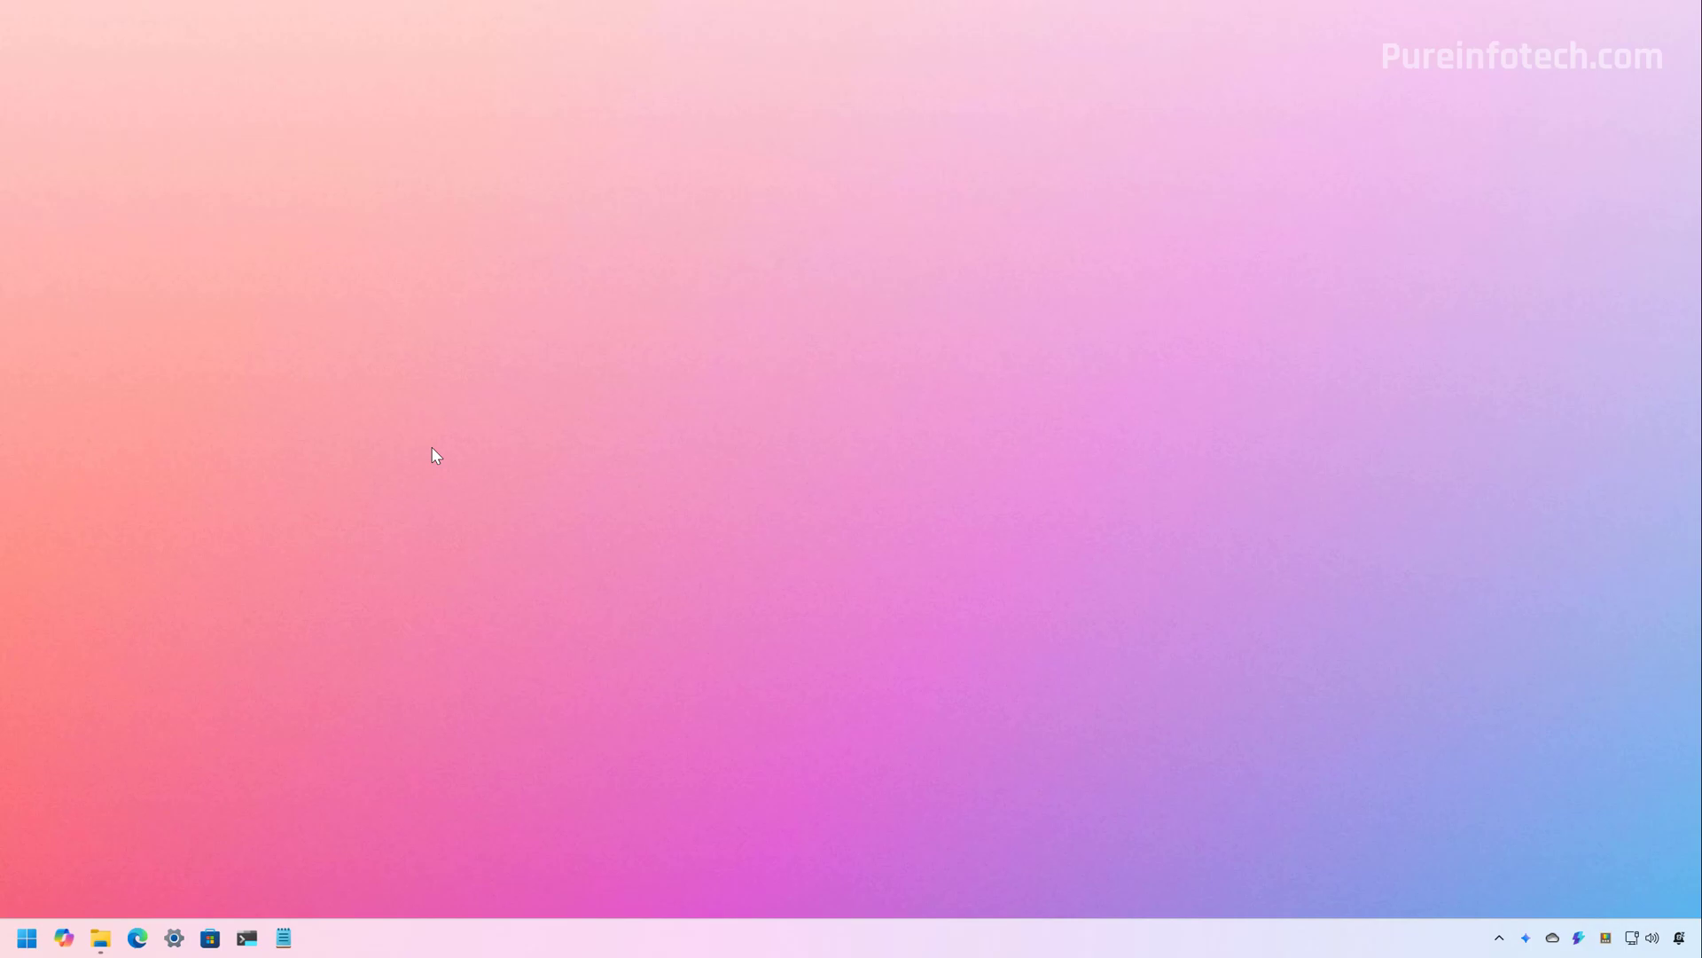
# Open Settings to Windows Update, toggle latest updates off and back on, and check for updates
pyautogui.press('super')
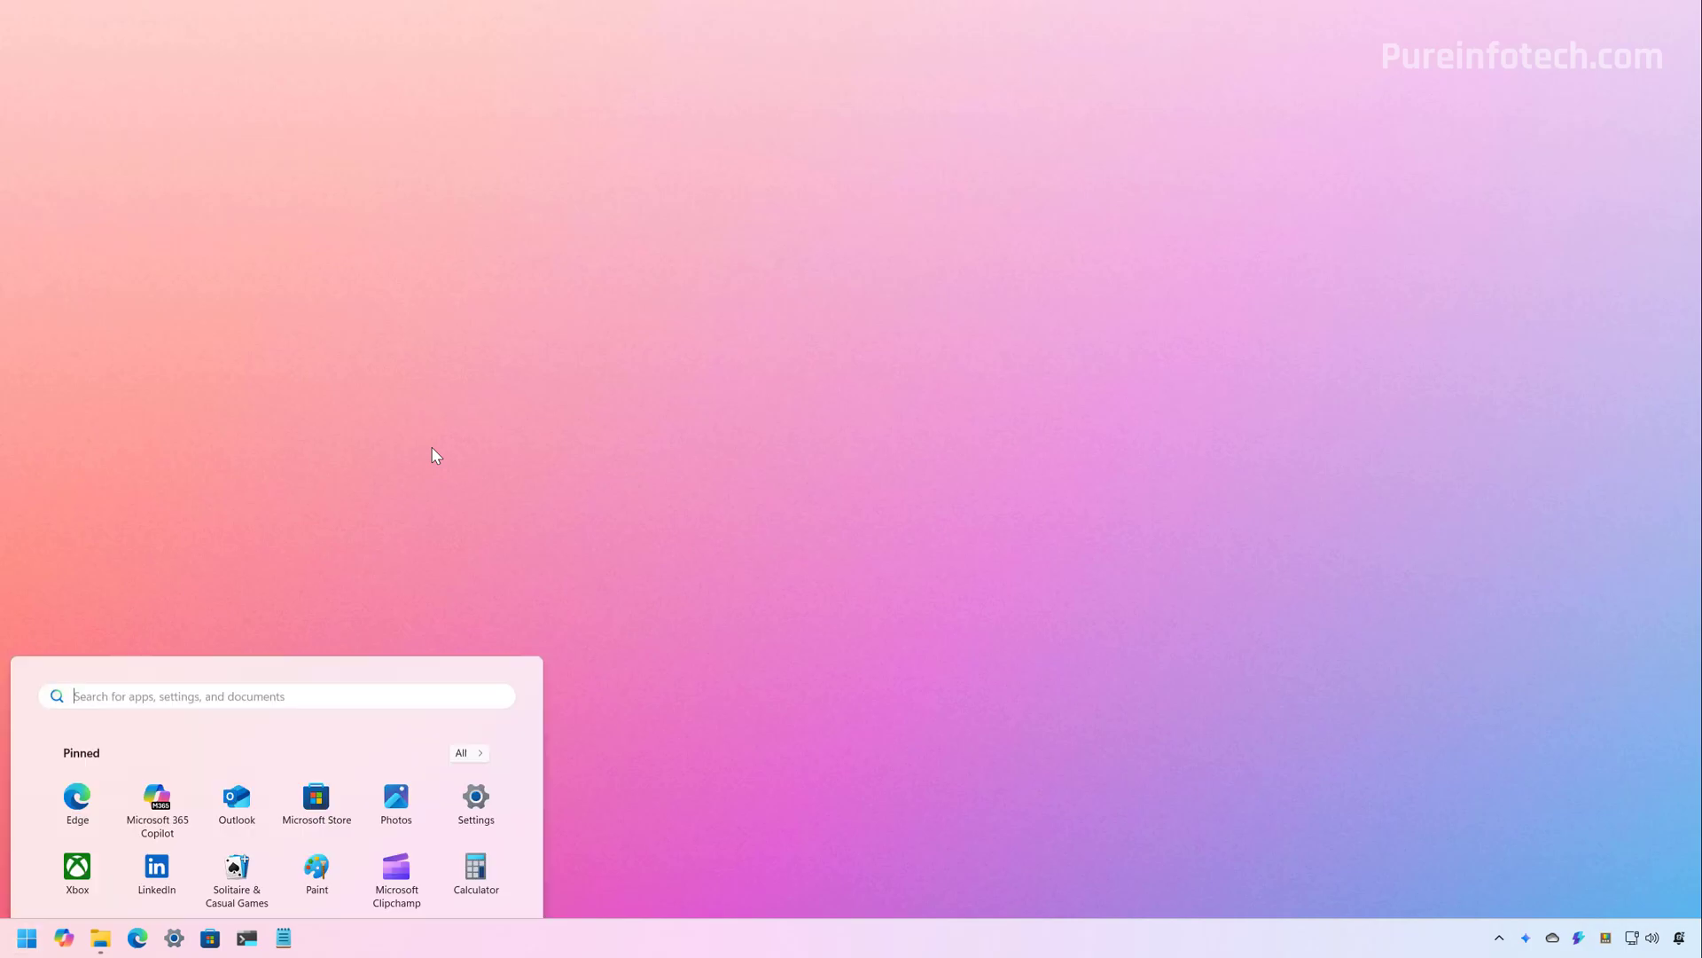
pyautogui.write('setting')
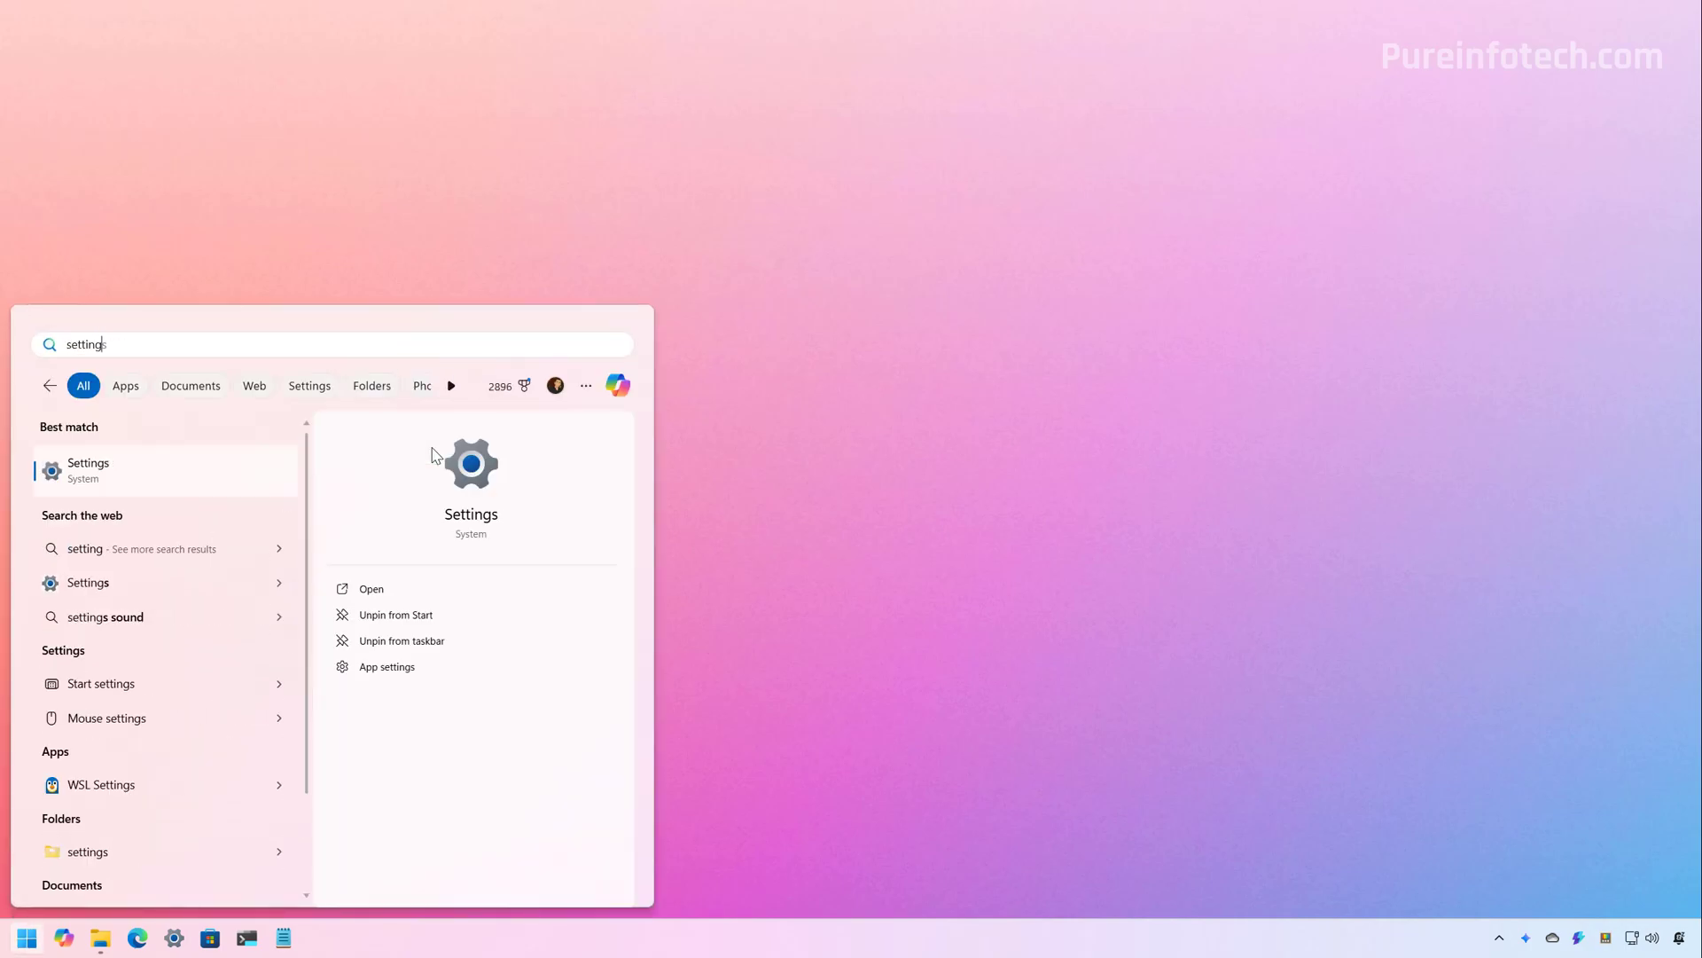
pyautogui.click(167, 475)
pyautogui.click(318, 572)
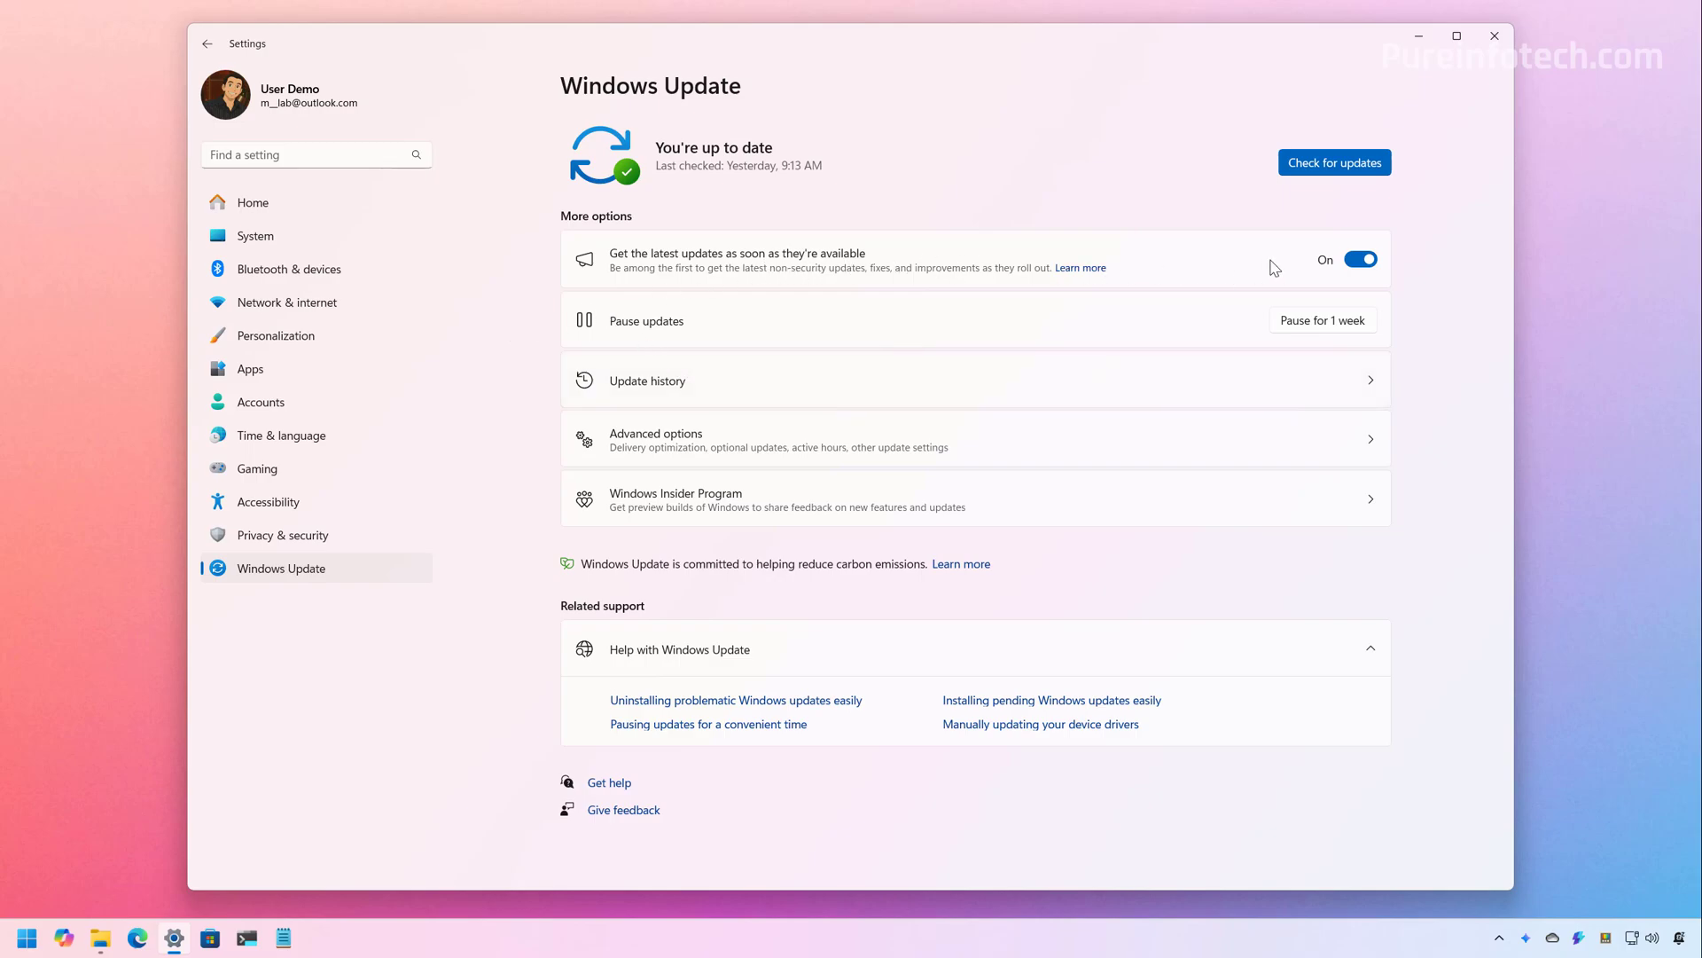
pyautogui.click(1355, 261)
pyautogui.click(1357, 262)
pyautogui.click(1324, 169)
# Review Update history, selecting the newest update KB5060829, then minimize Settings
pyautogui.click(758, 381)
pyautogui.doubleClick(1068, 188)
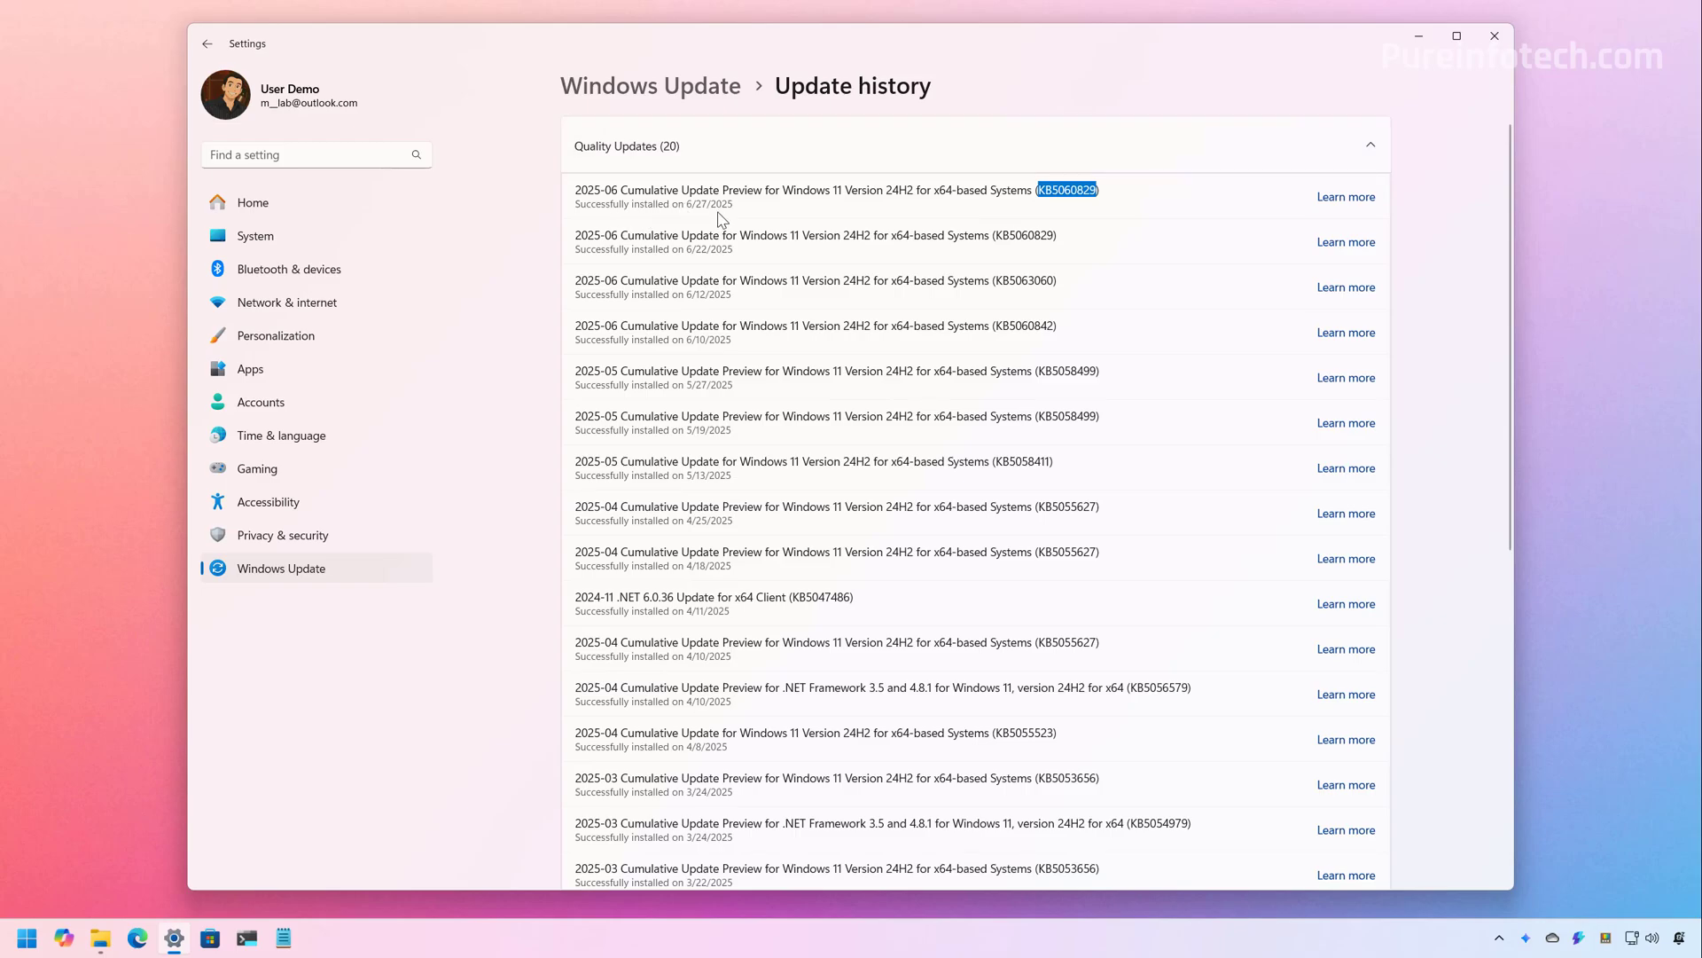
pyautogui.click(1419, 35)
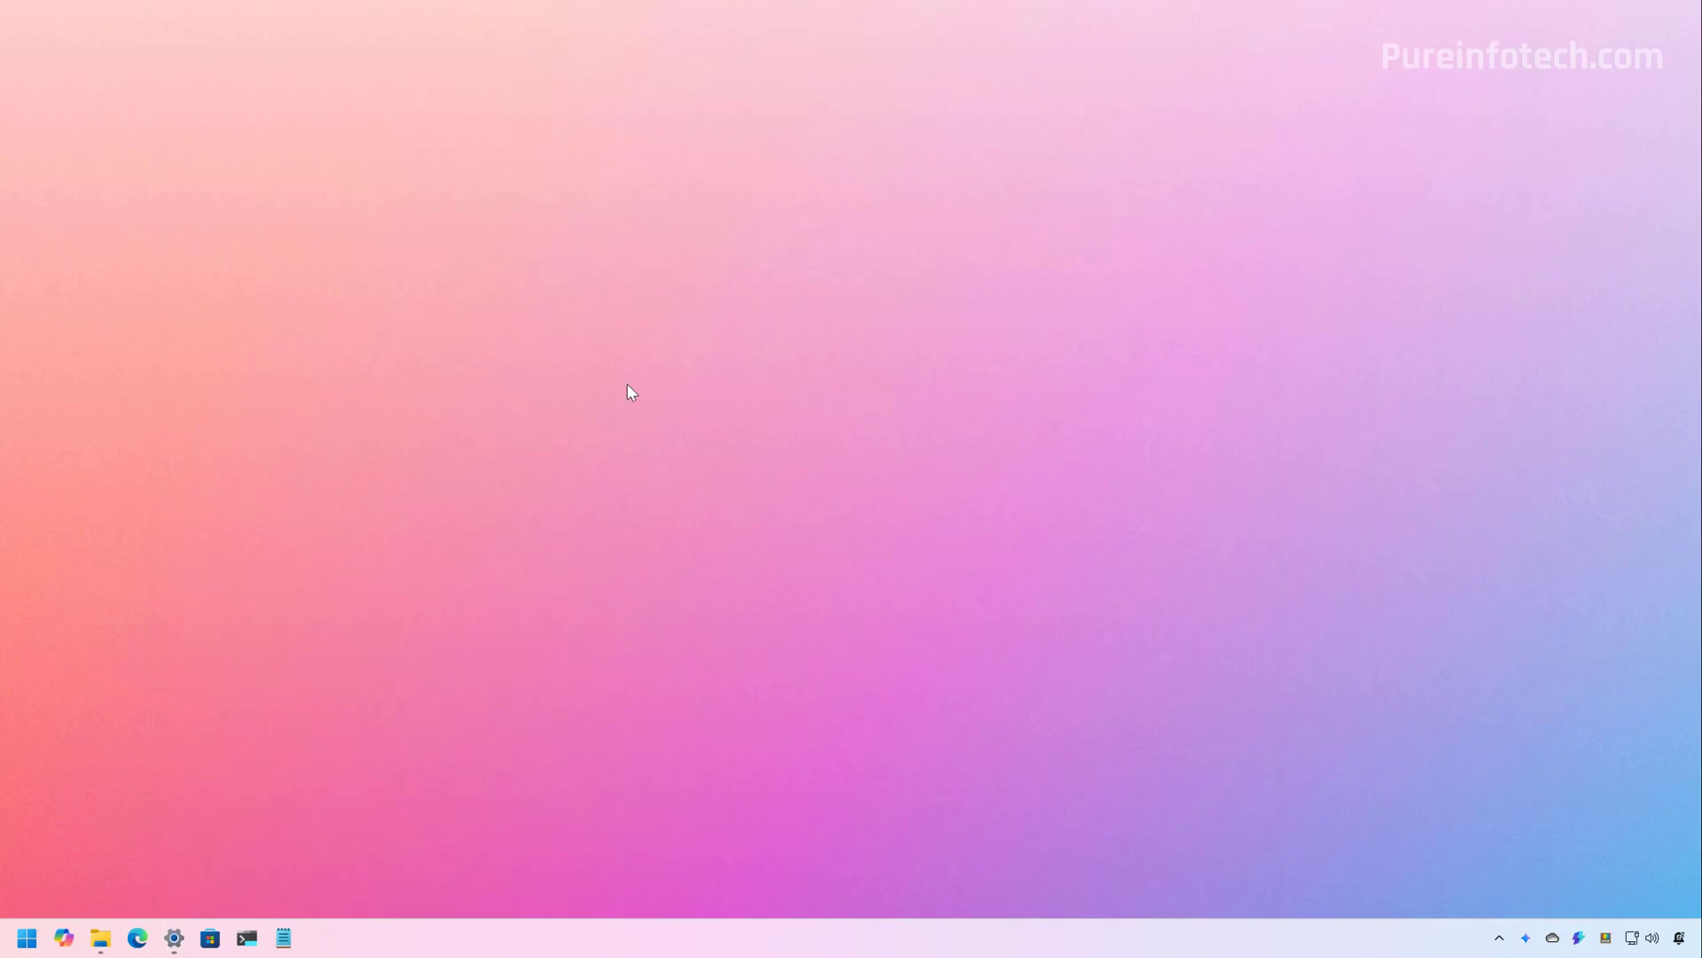
# Launch Microsoft Store, enlarge and reposition its window, and check for app updates under Updates & downloads
pyautogui.press('super')
pyautogui.write('store')
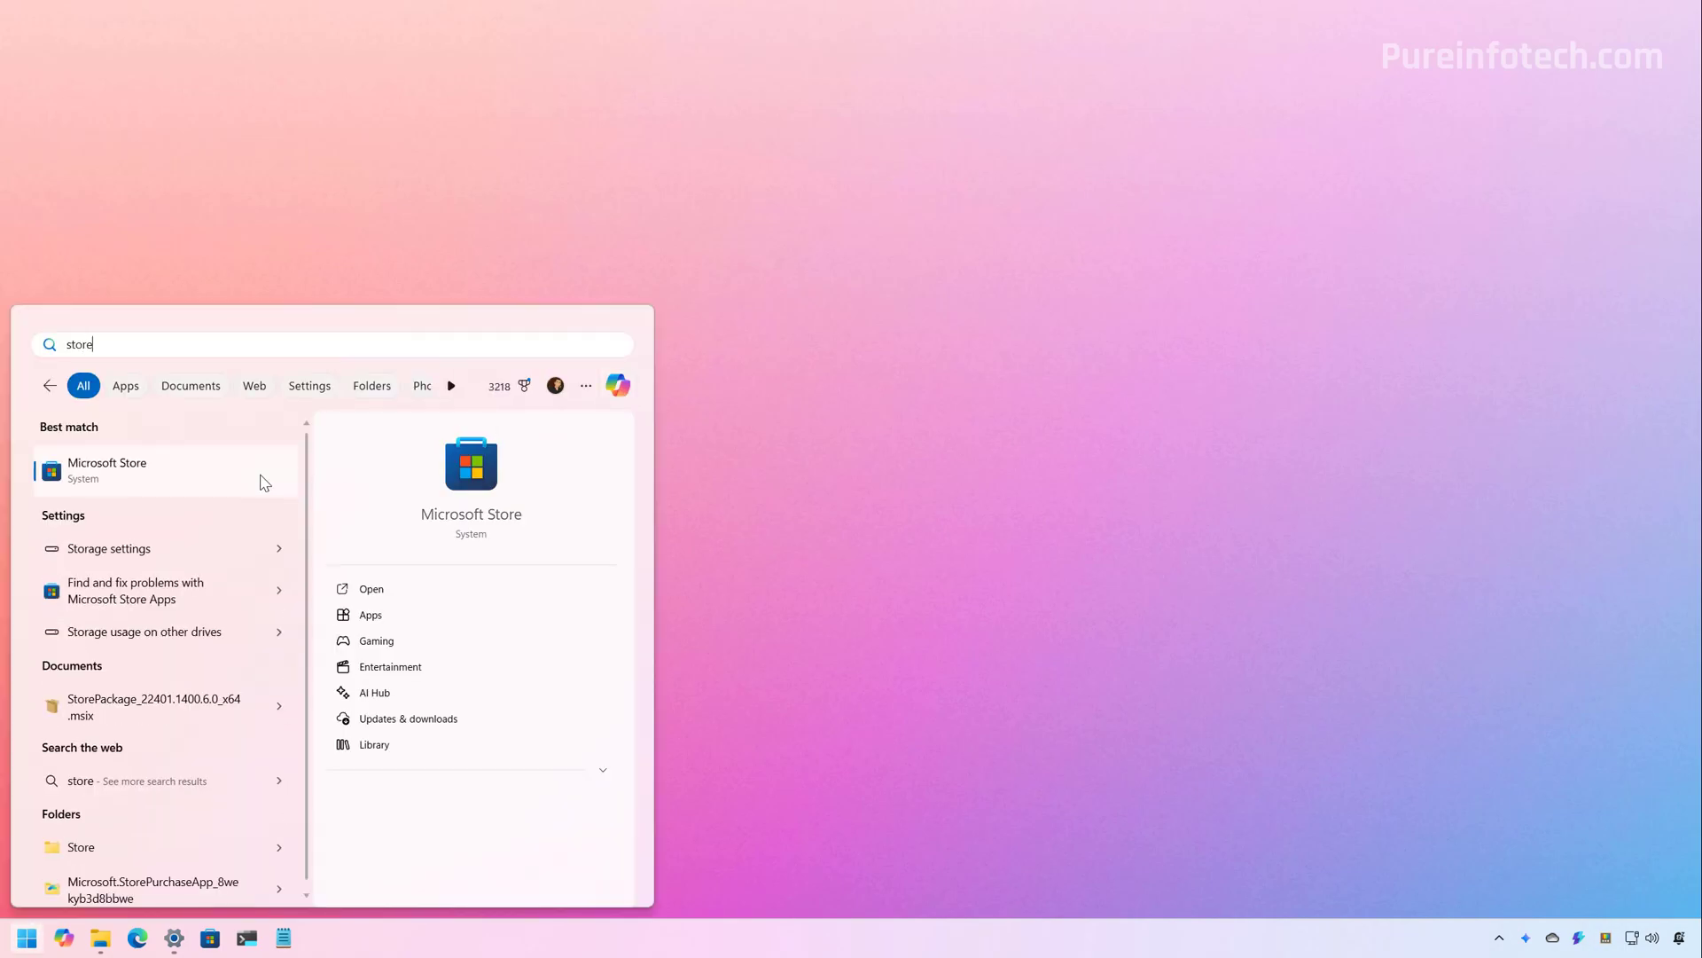
pyautogui.click(200, 481)
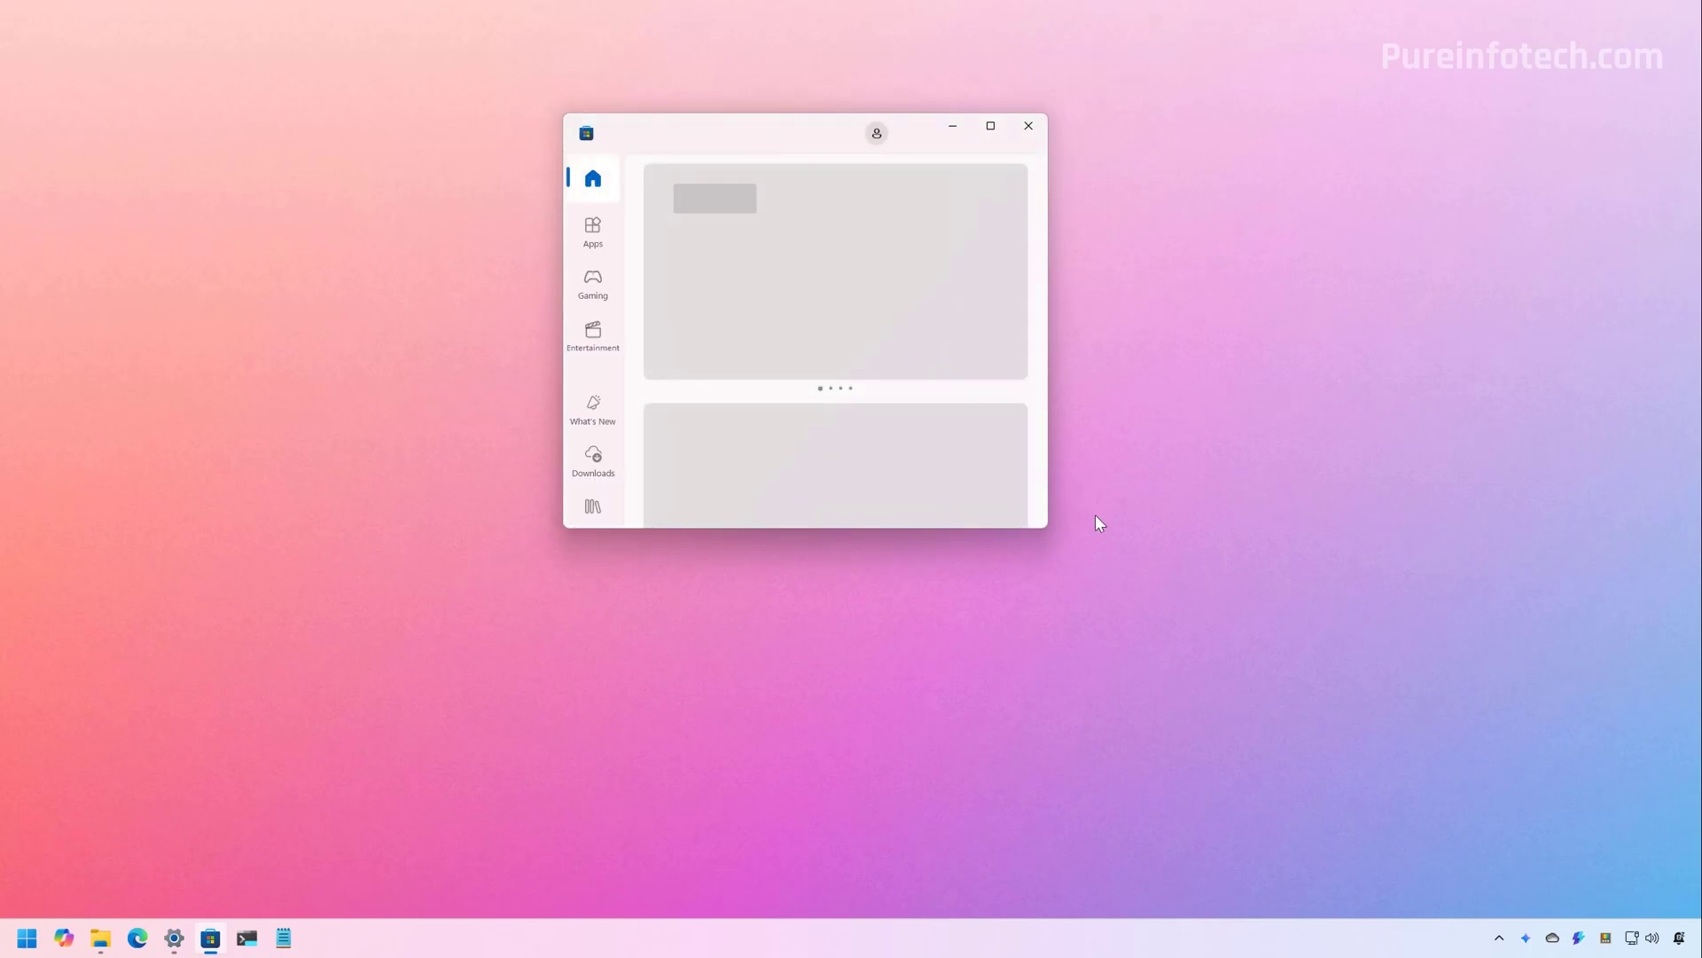
pyautogui.moveTo(1051, 533); pyautogui.dragTo(1619, 837)
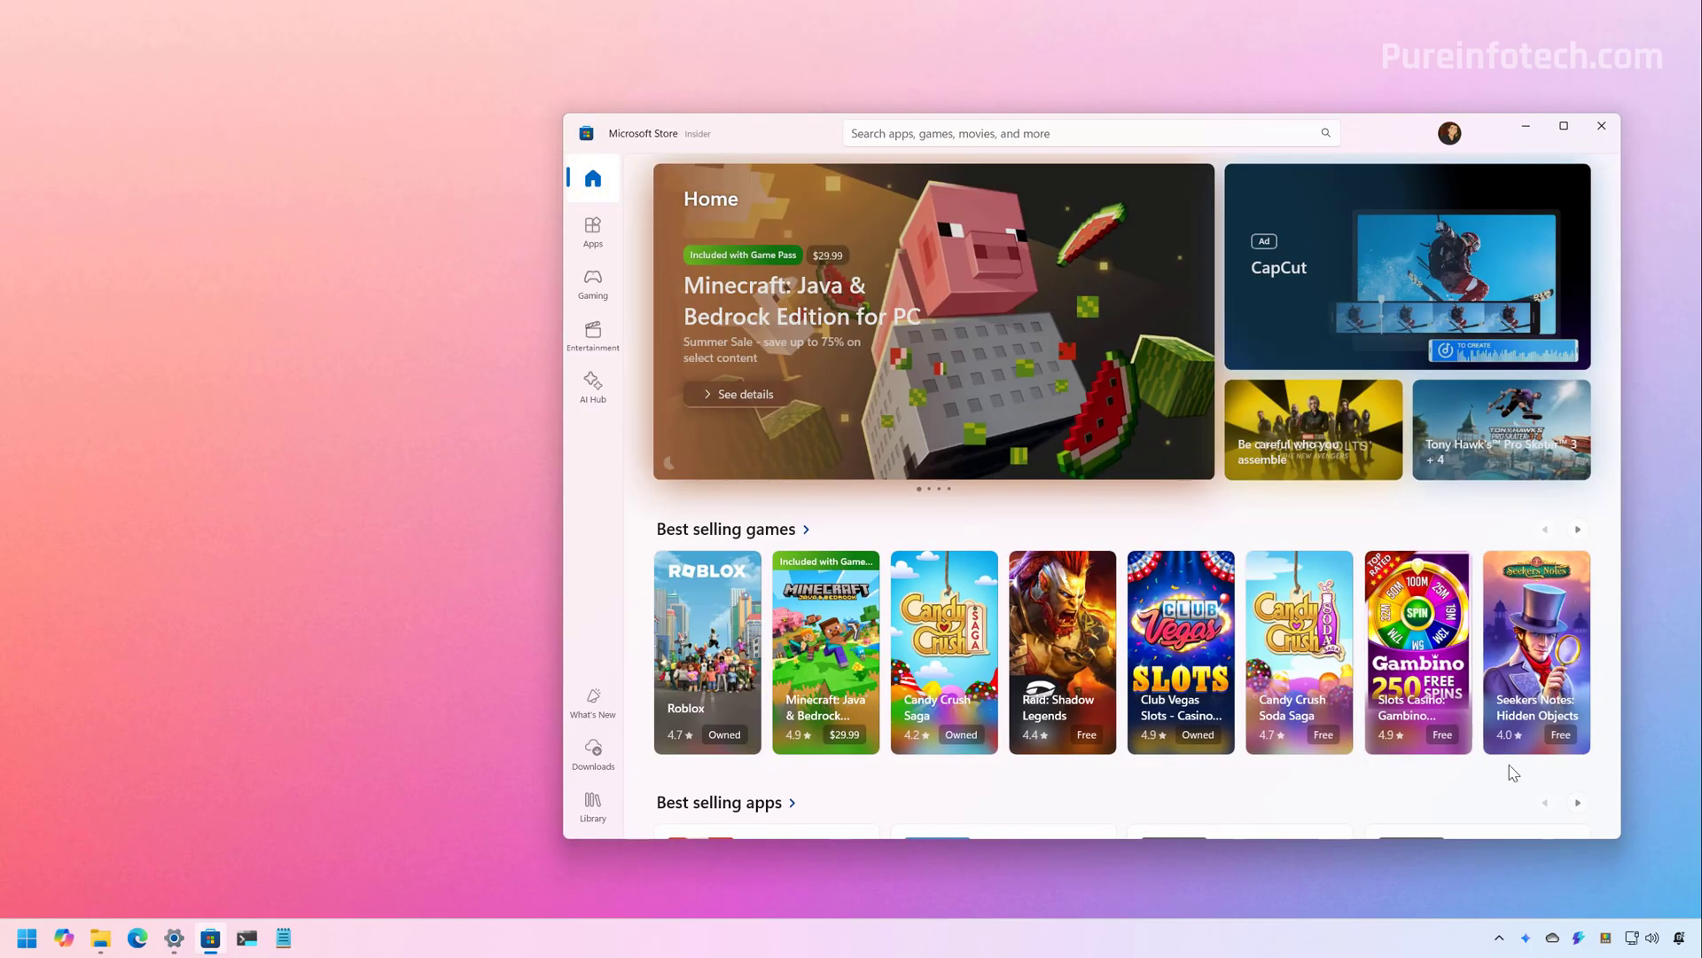
pyautogui.moveTo(763, 142); pyautogui.dragTo(538, 115)
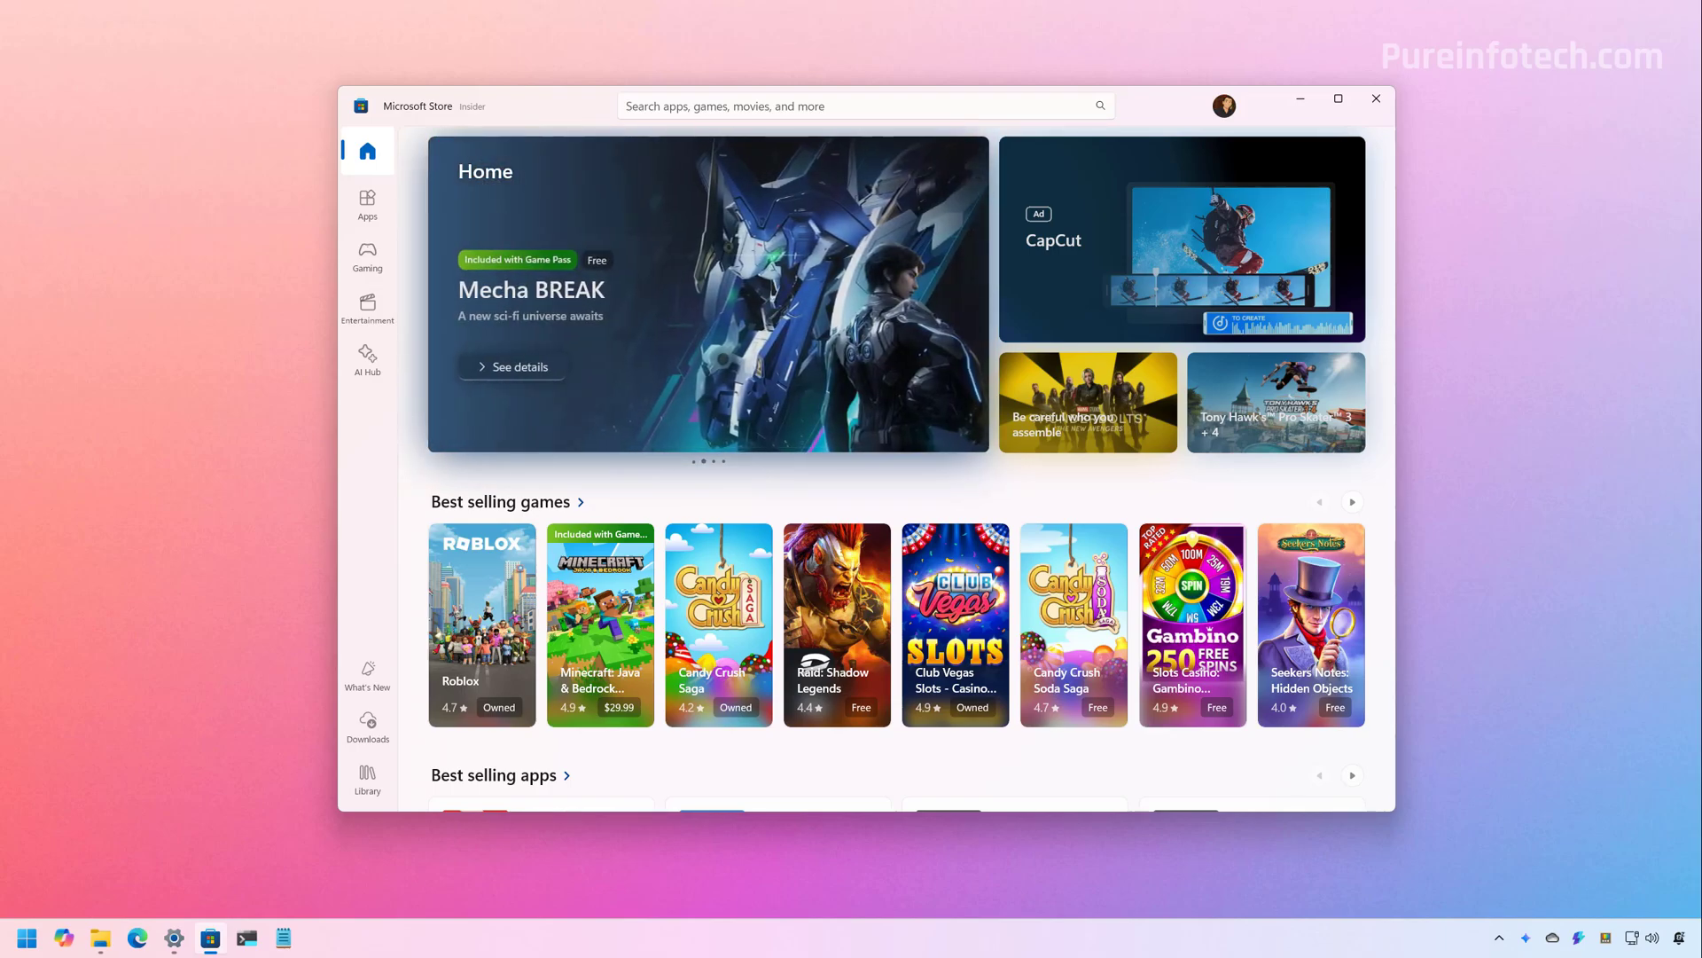
pyautogui.click(369, 740)
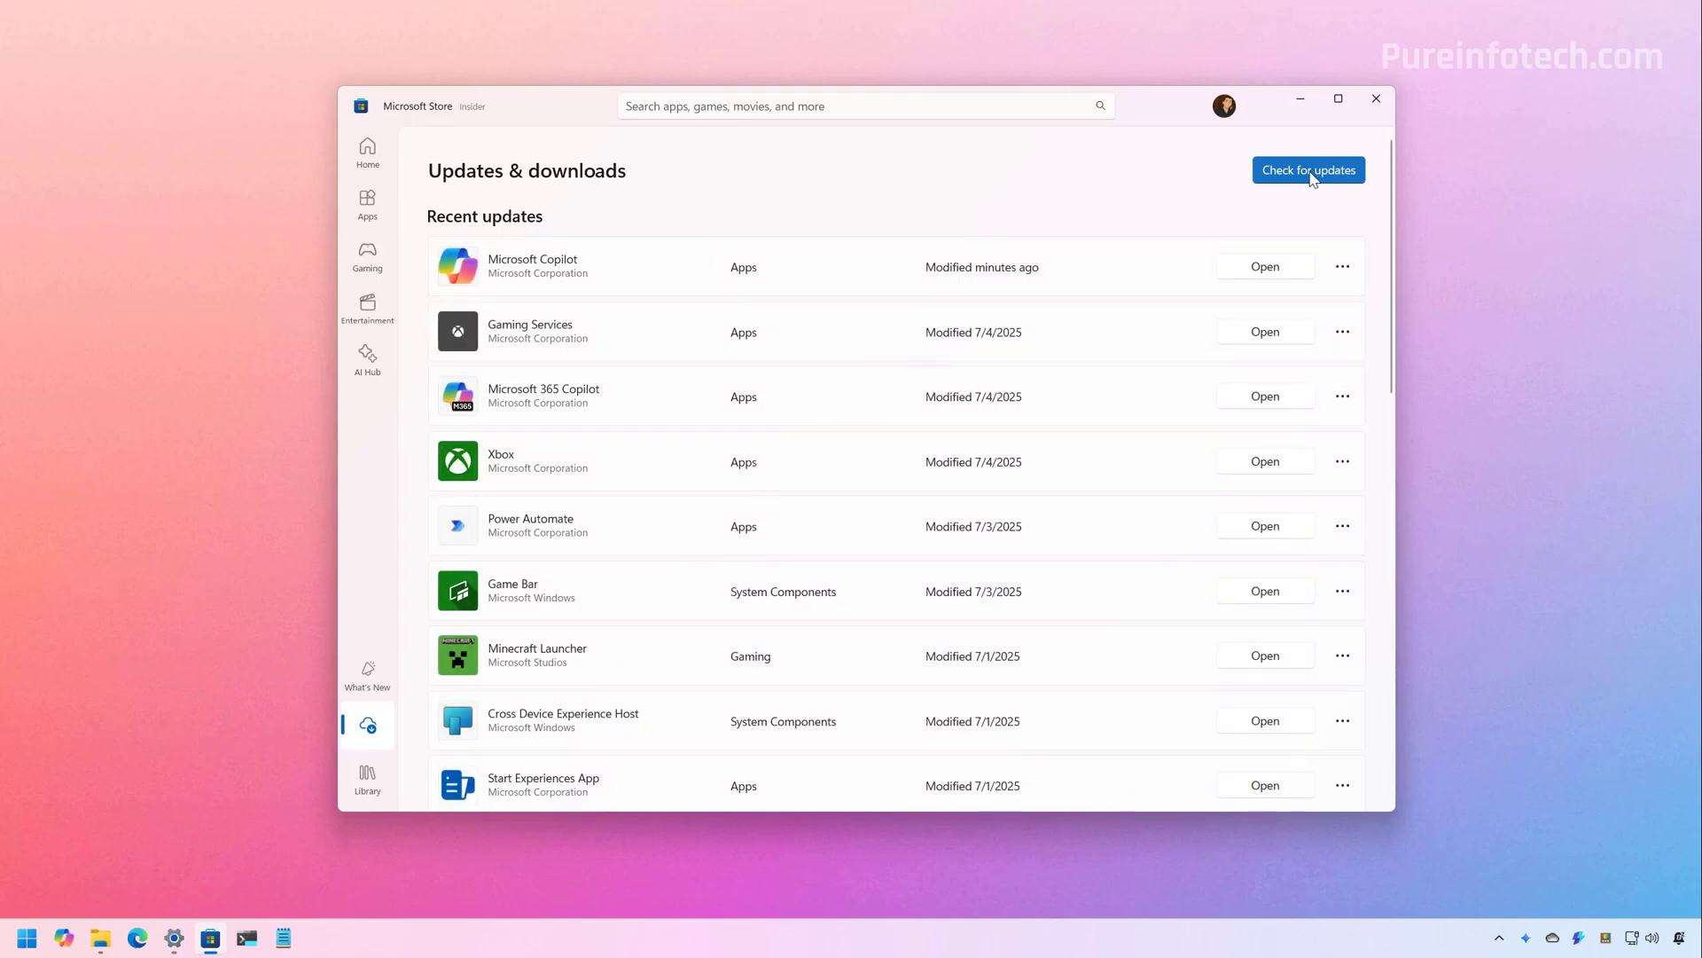
pyautogui.click(1312, 173)
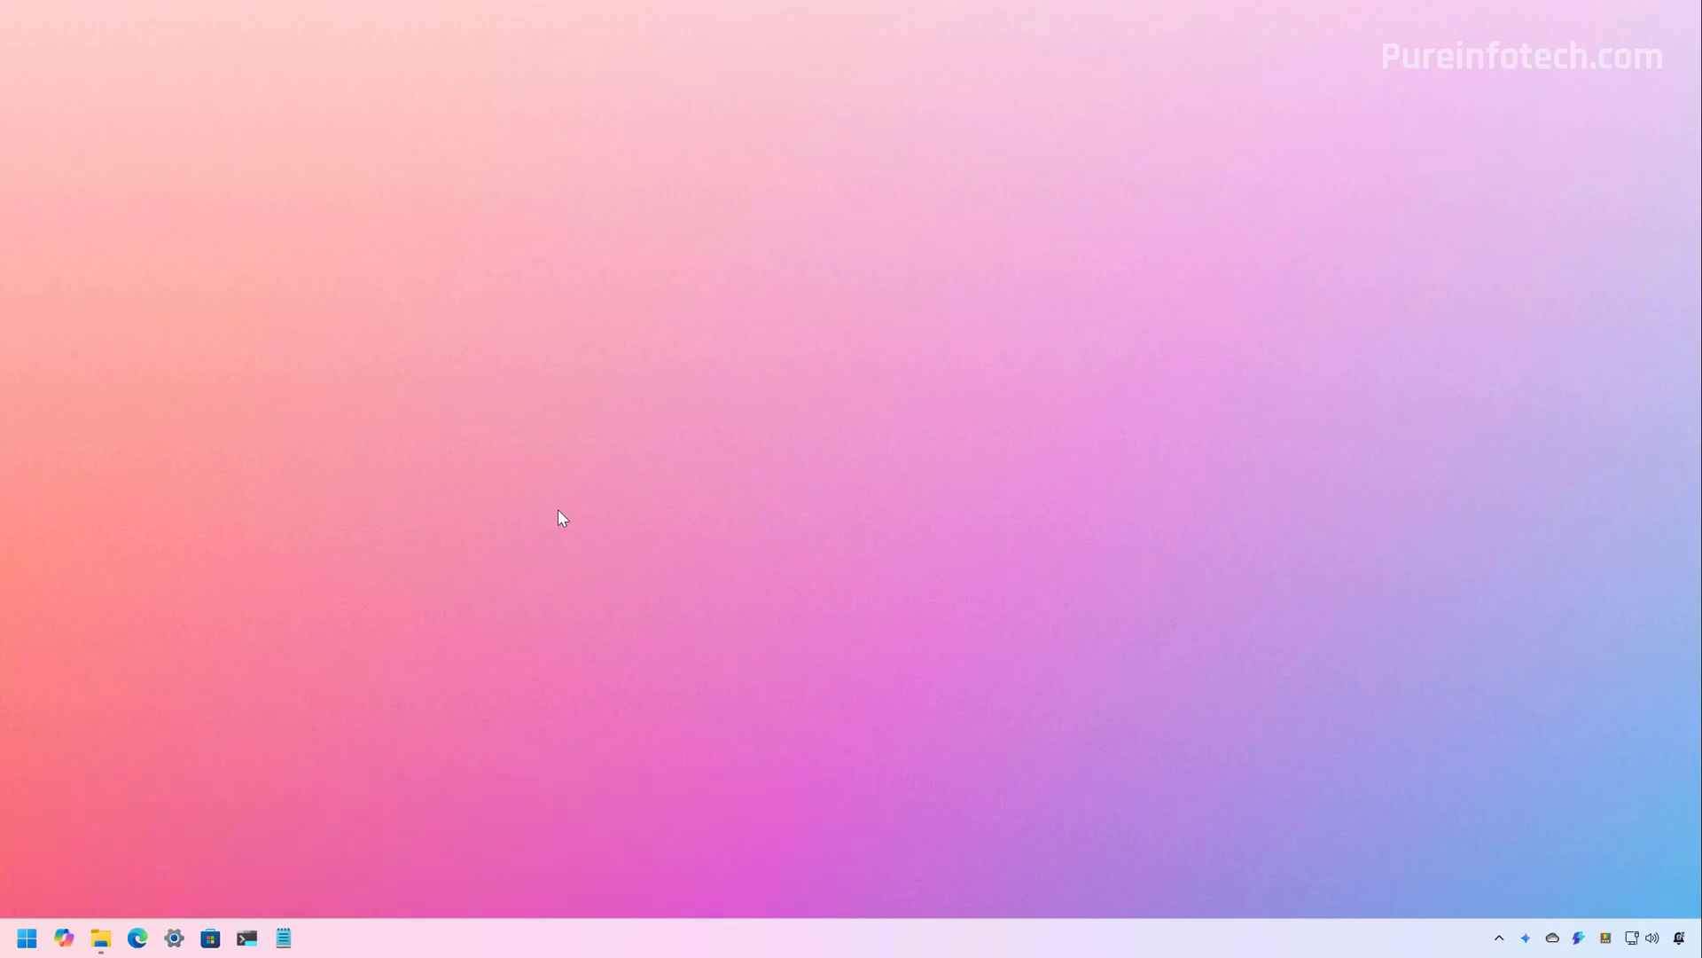
# Open Settings at Personalization > Taskbar with Taskbar behaviors expanded, showing Left alignment
pyautogui.click(173, 937)
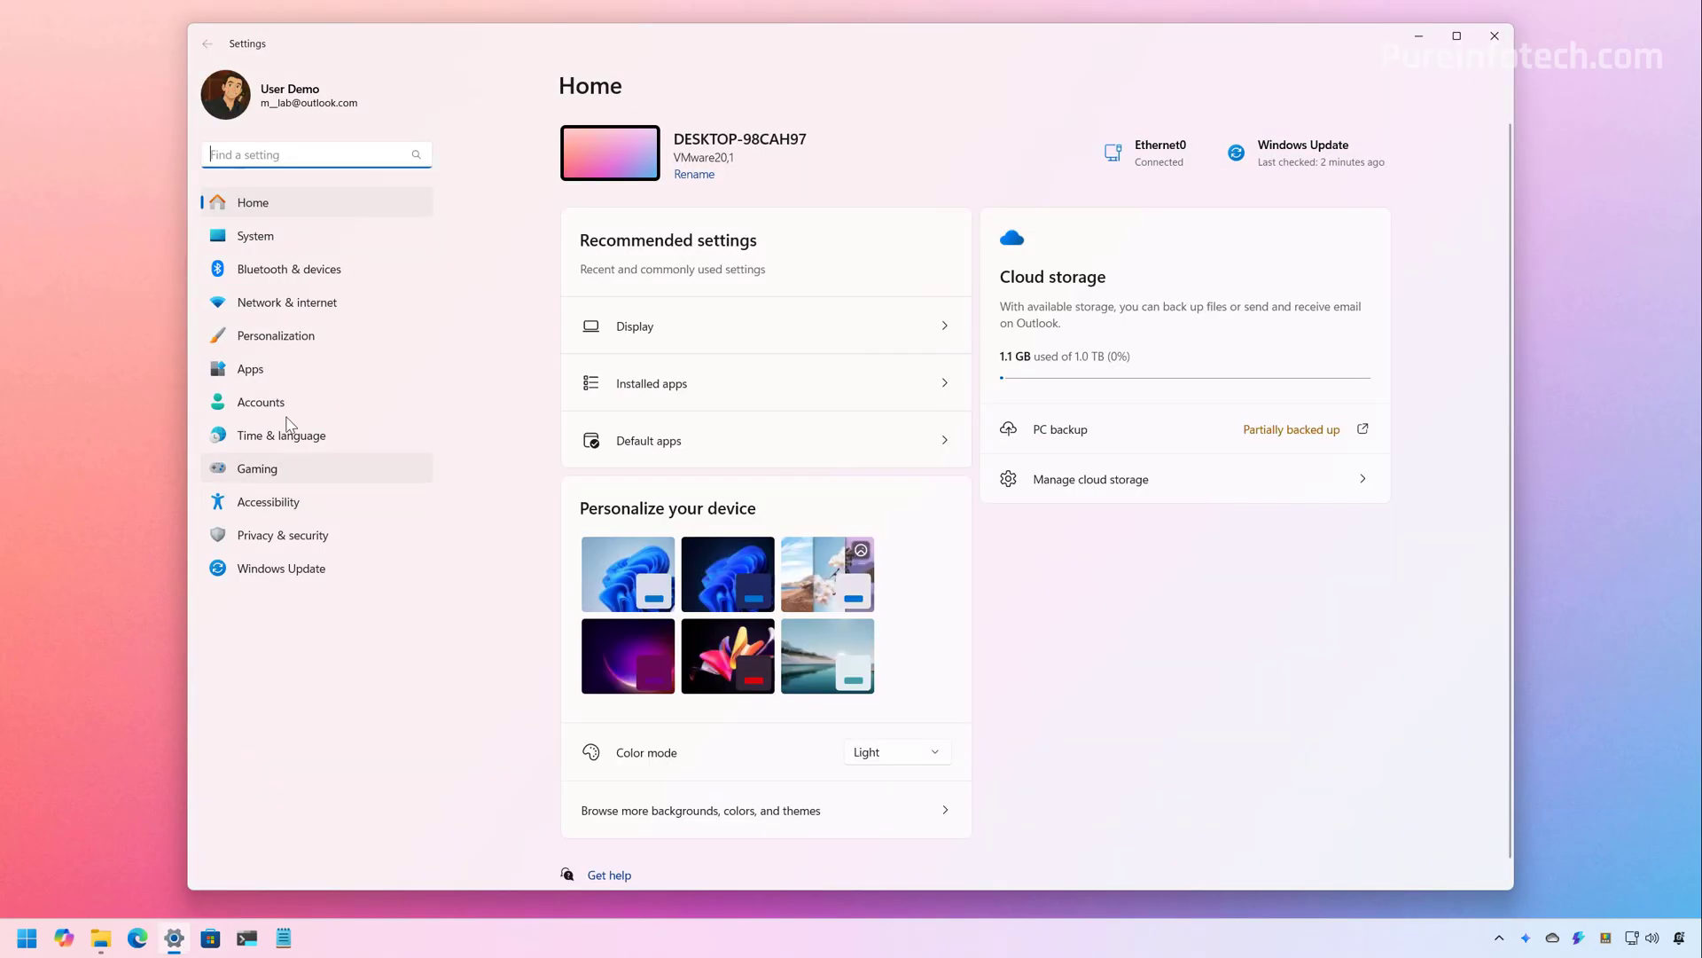
pyautogui.click(271, 345)
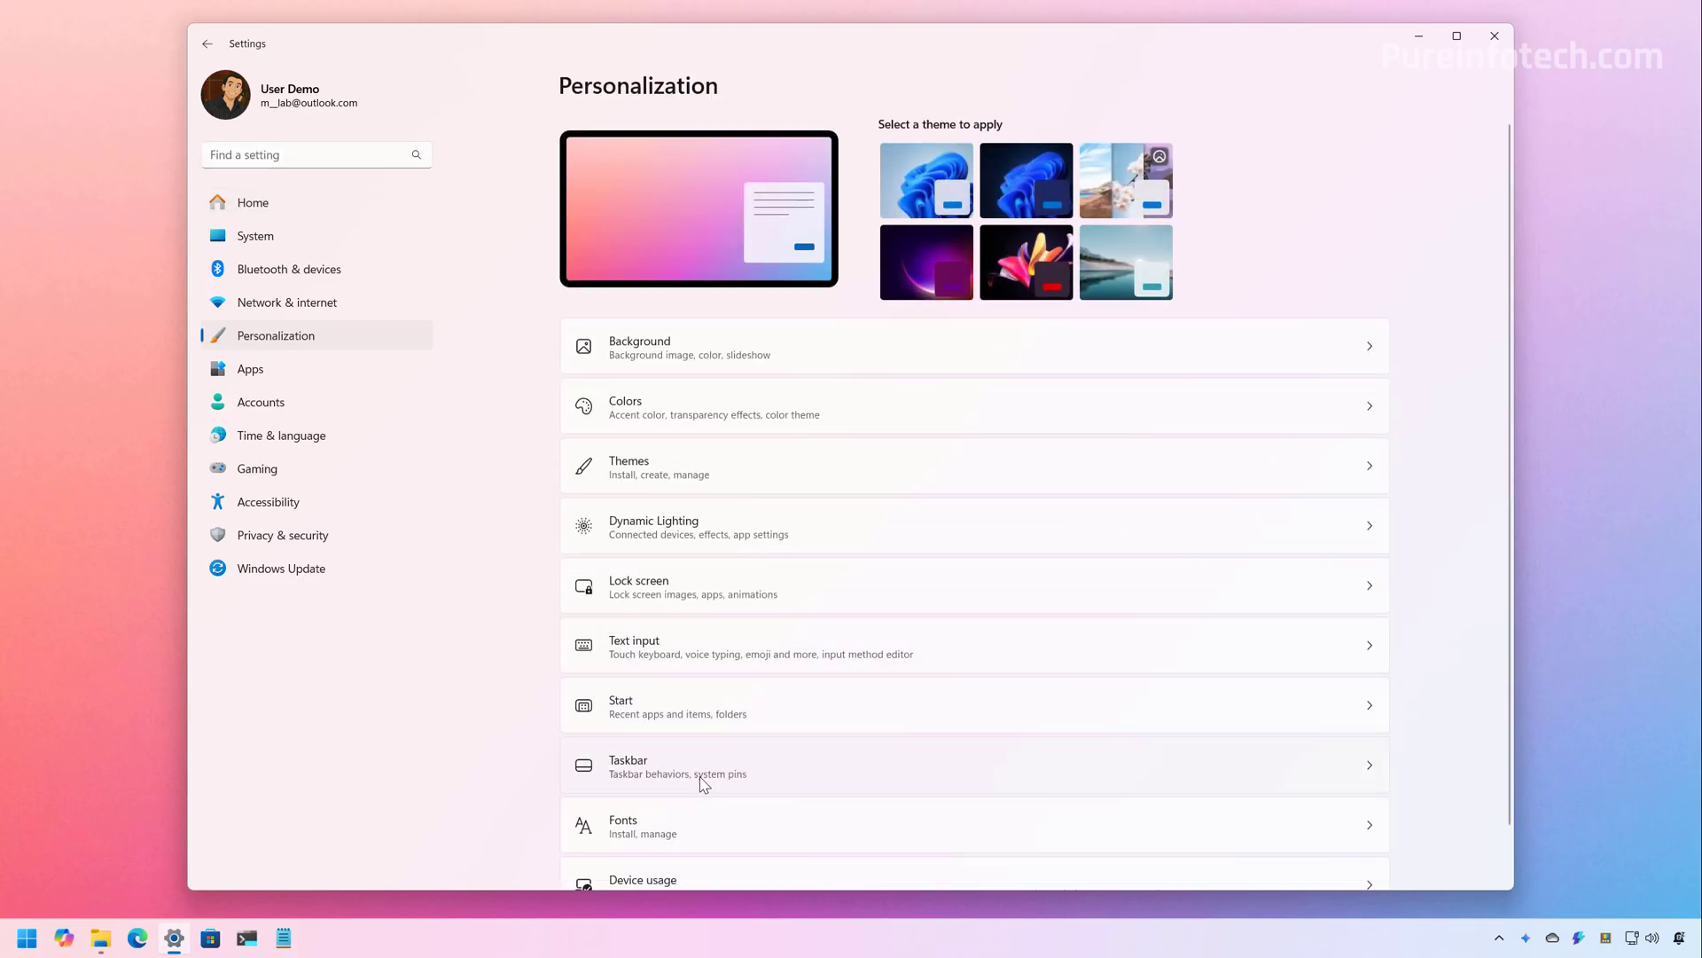
pyautogui.click(705, 778)
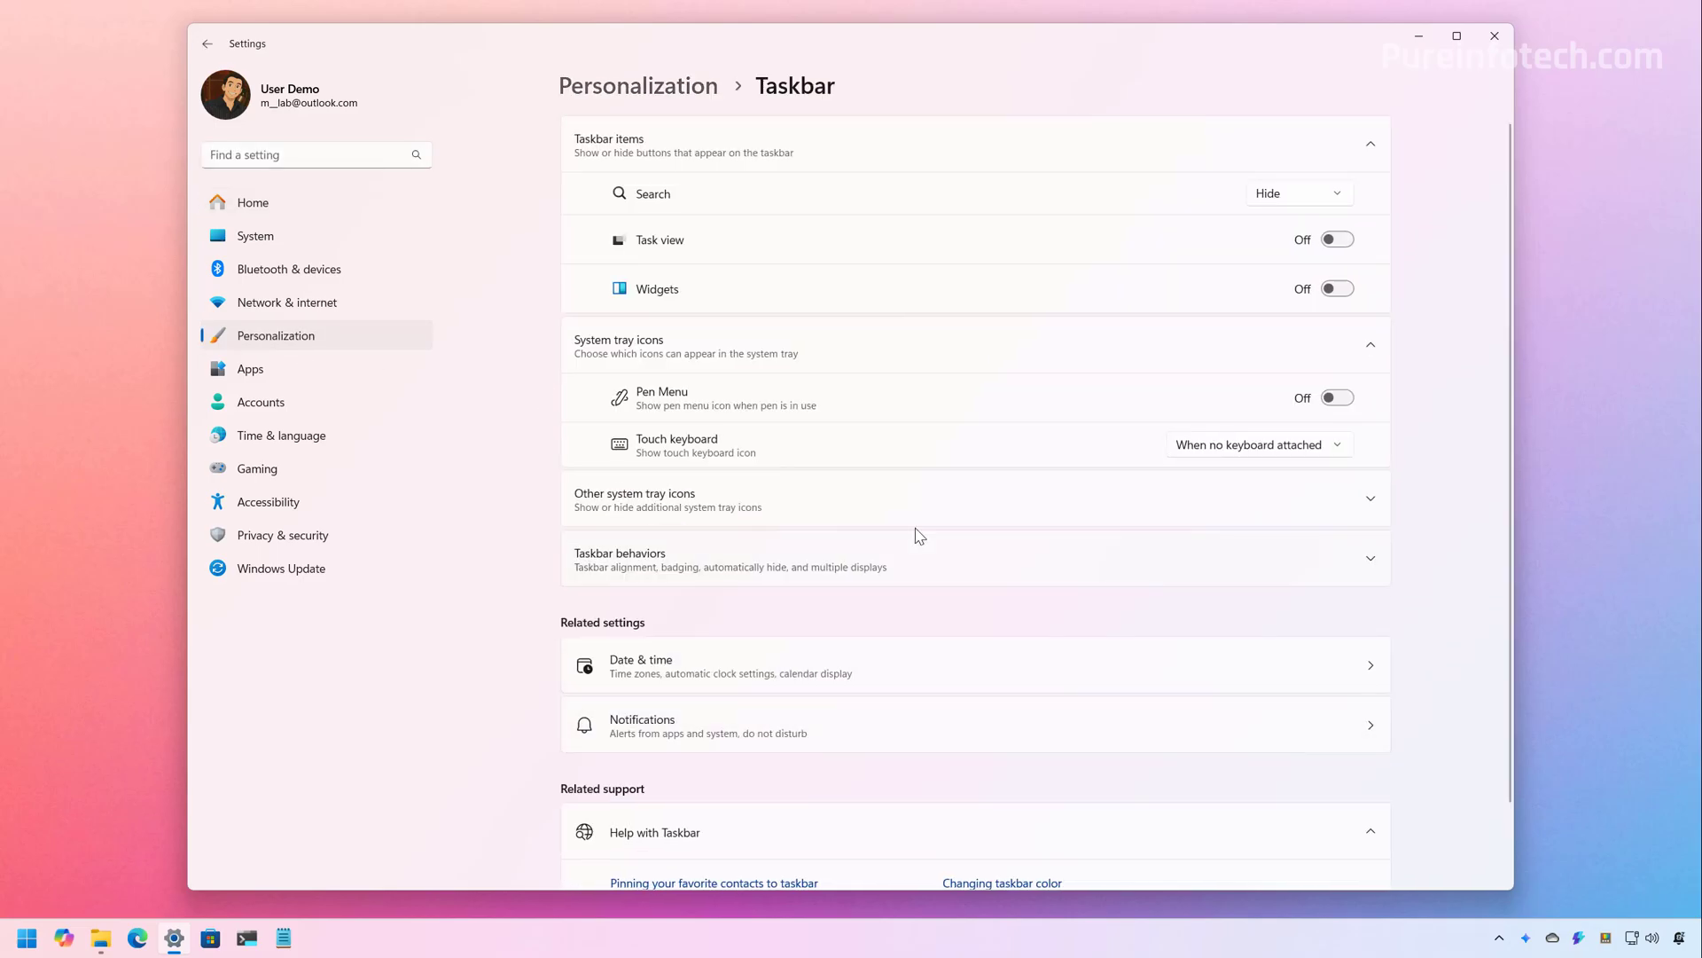
pyautogui.click(970, 574)
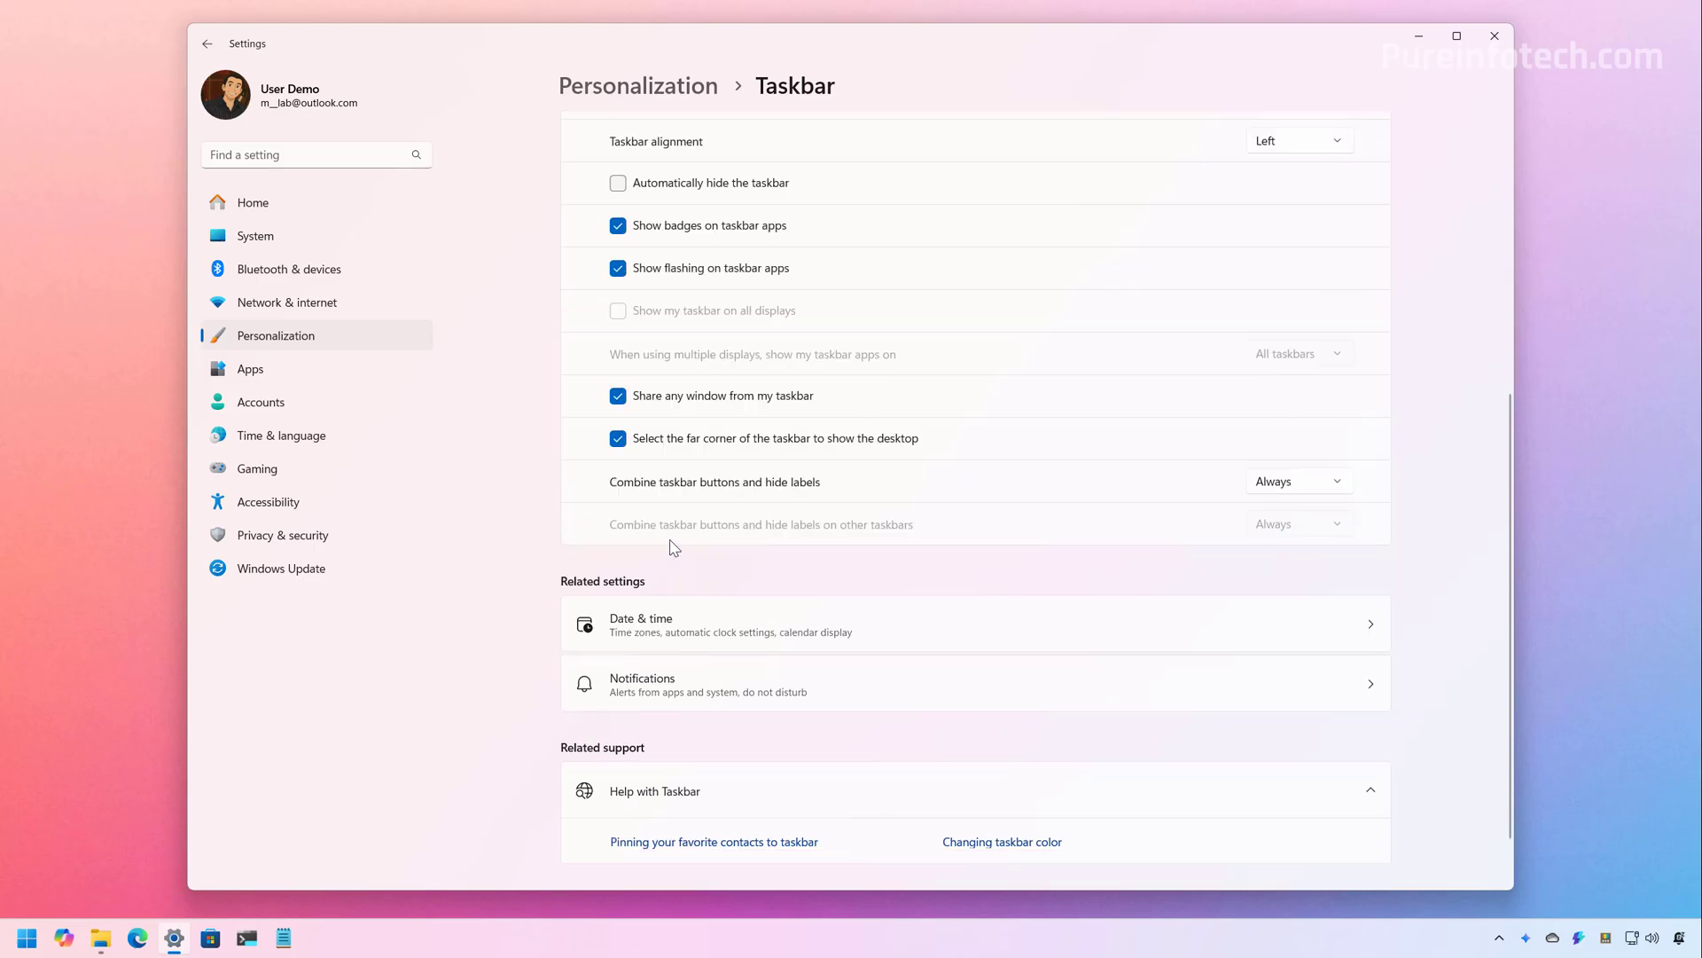
# Select the macOS 26 wallpaper JPG in Downloads, bring up its Share options, then dismiss them
pyautogui.click(102, 935)
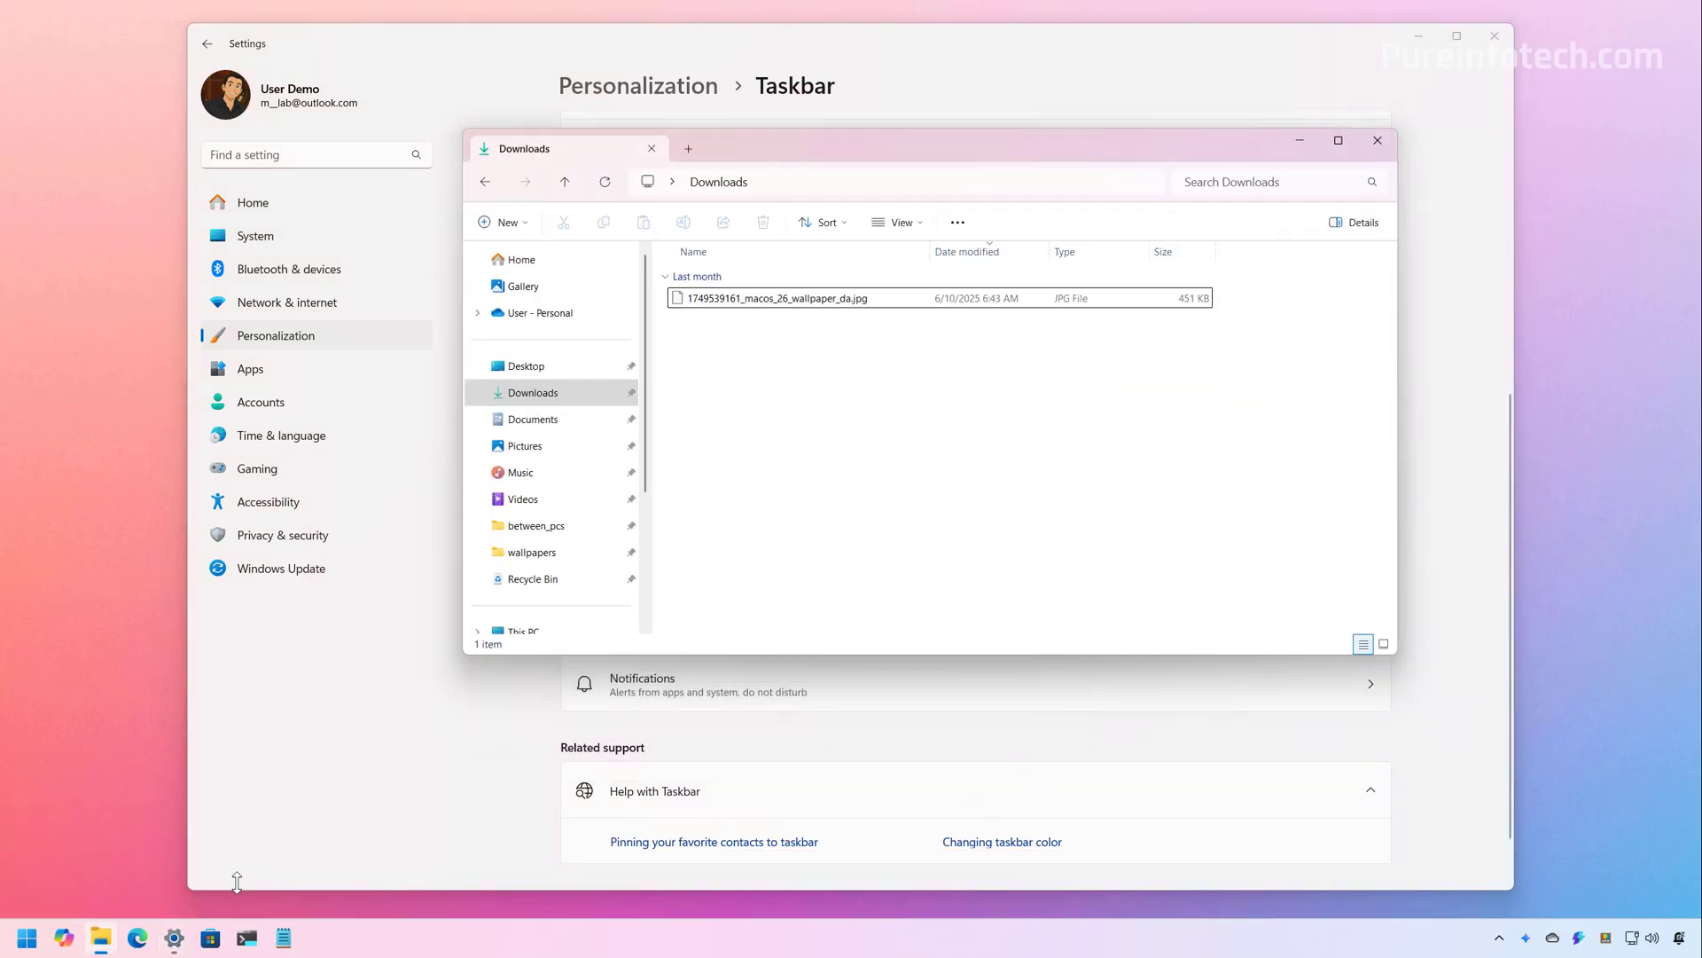
pyautogui.click(769, 306)
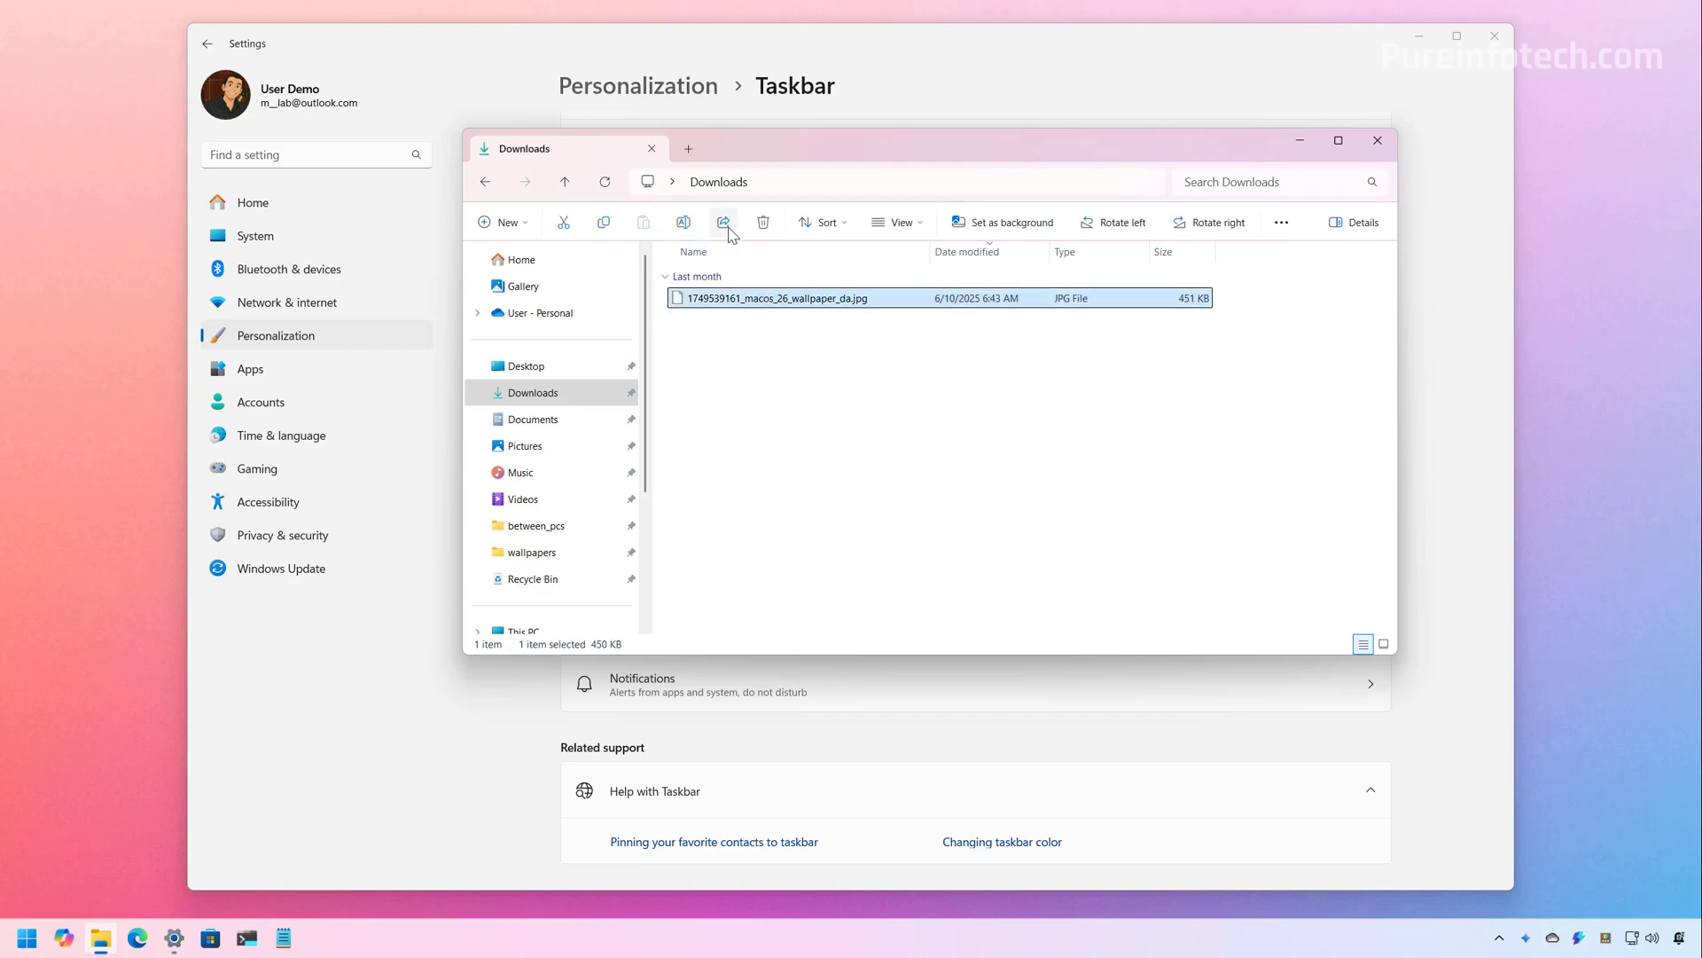
pyautogui.click(725, 223)
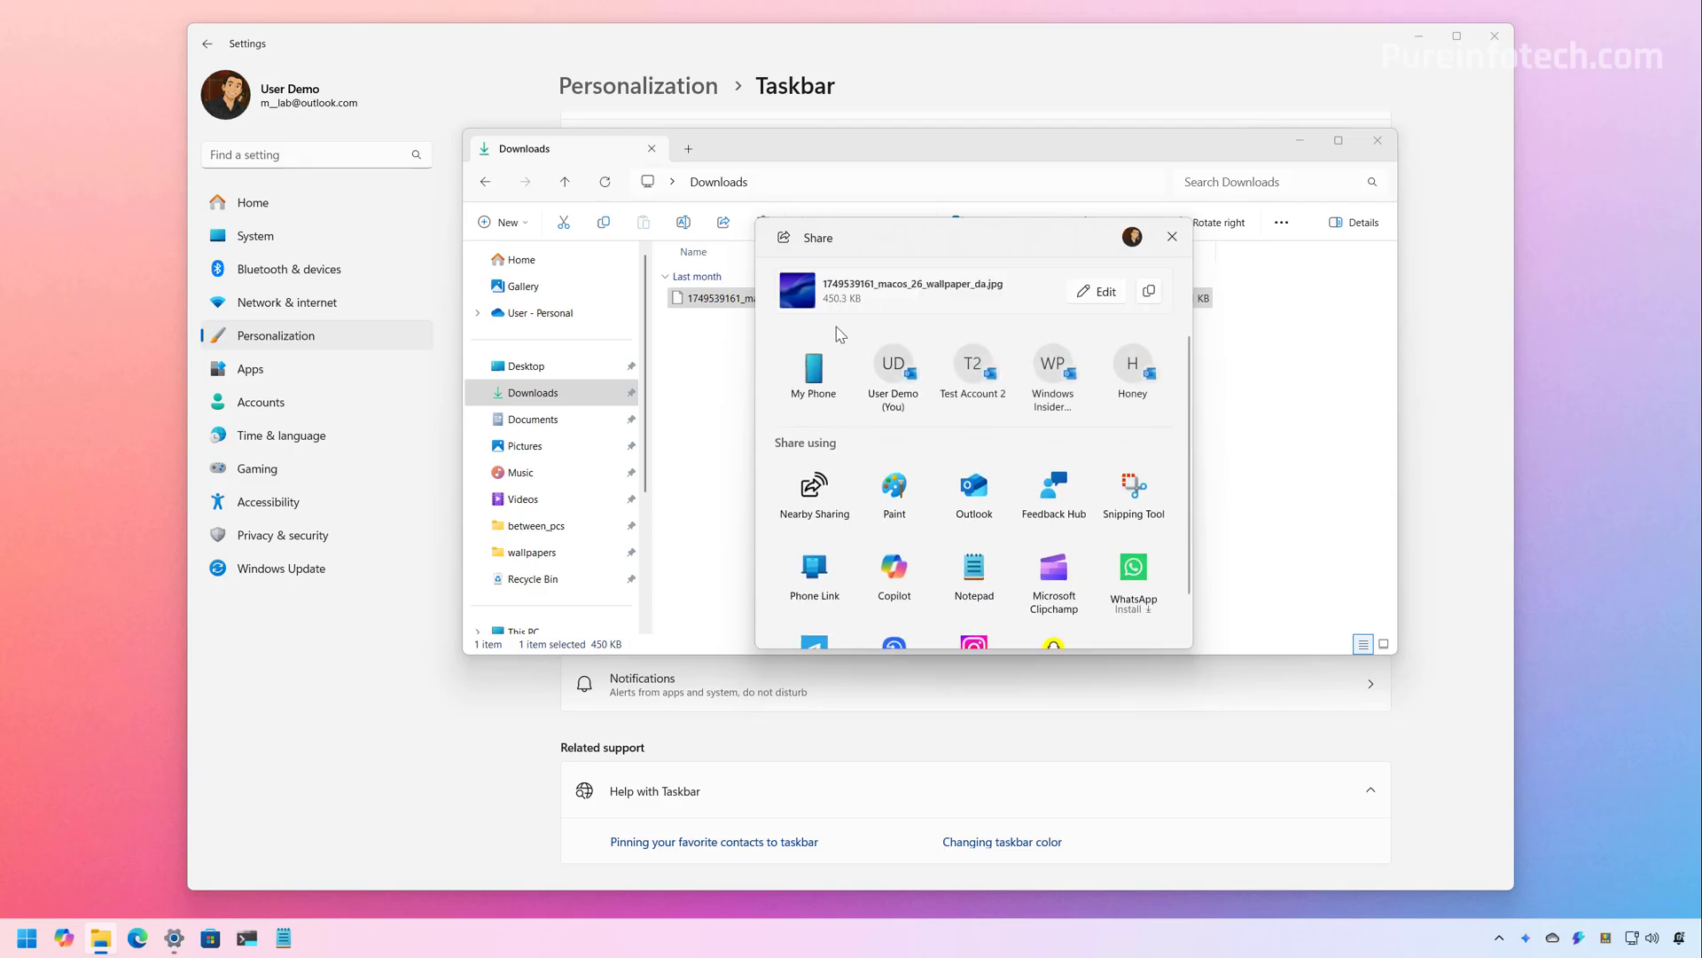
pyautogui.click(1441, 87)
# Close Settings, view the Accessibility toggles in Quick Settings, then close the panel
pyautogui.click(1499, 44)
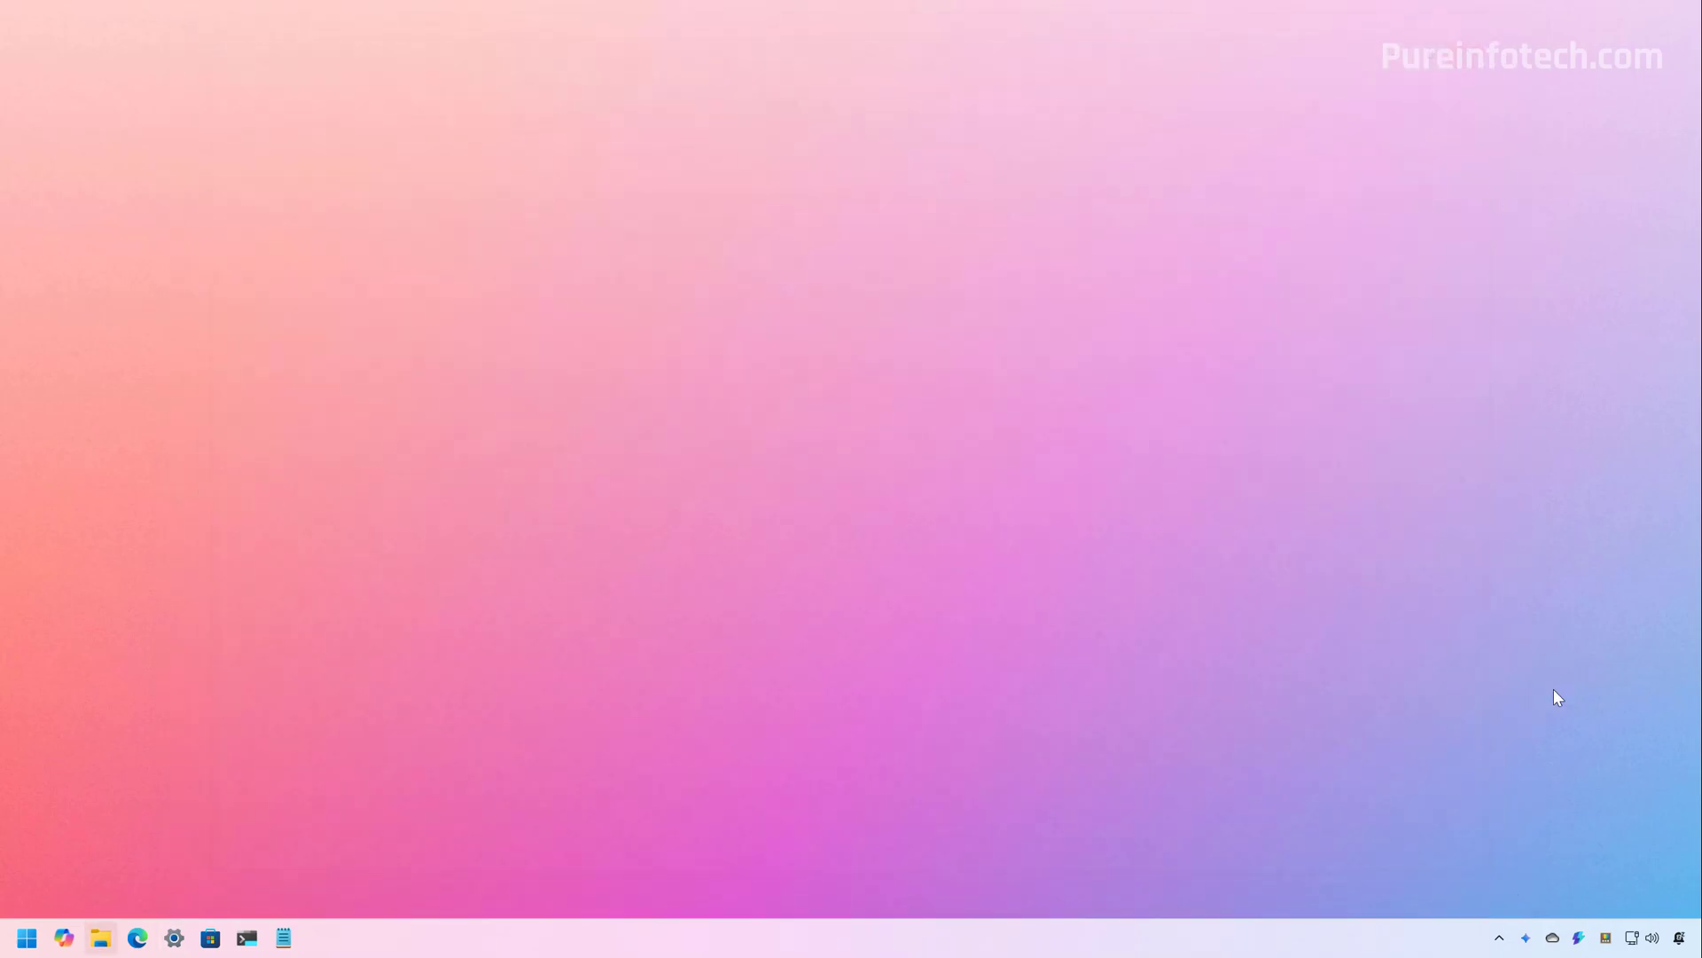
pyautogui.click(1642, 937)
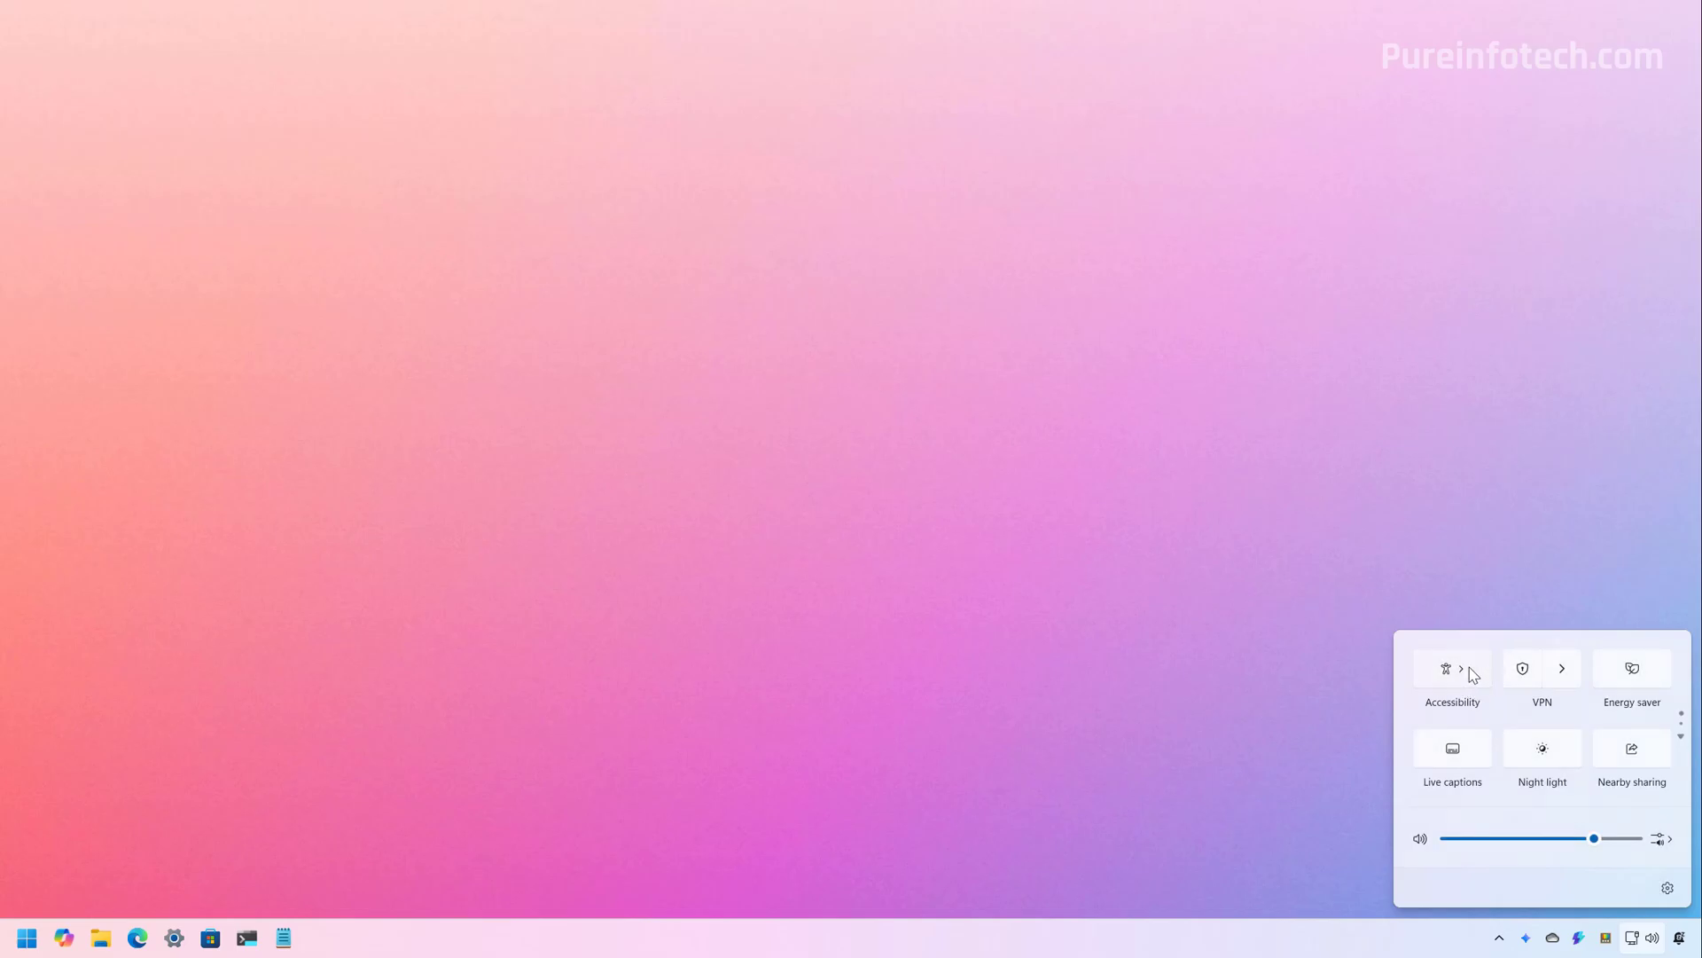
pyautogui.click(1473, 676)
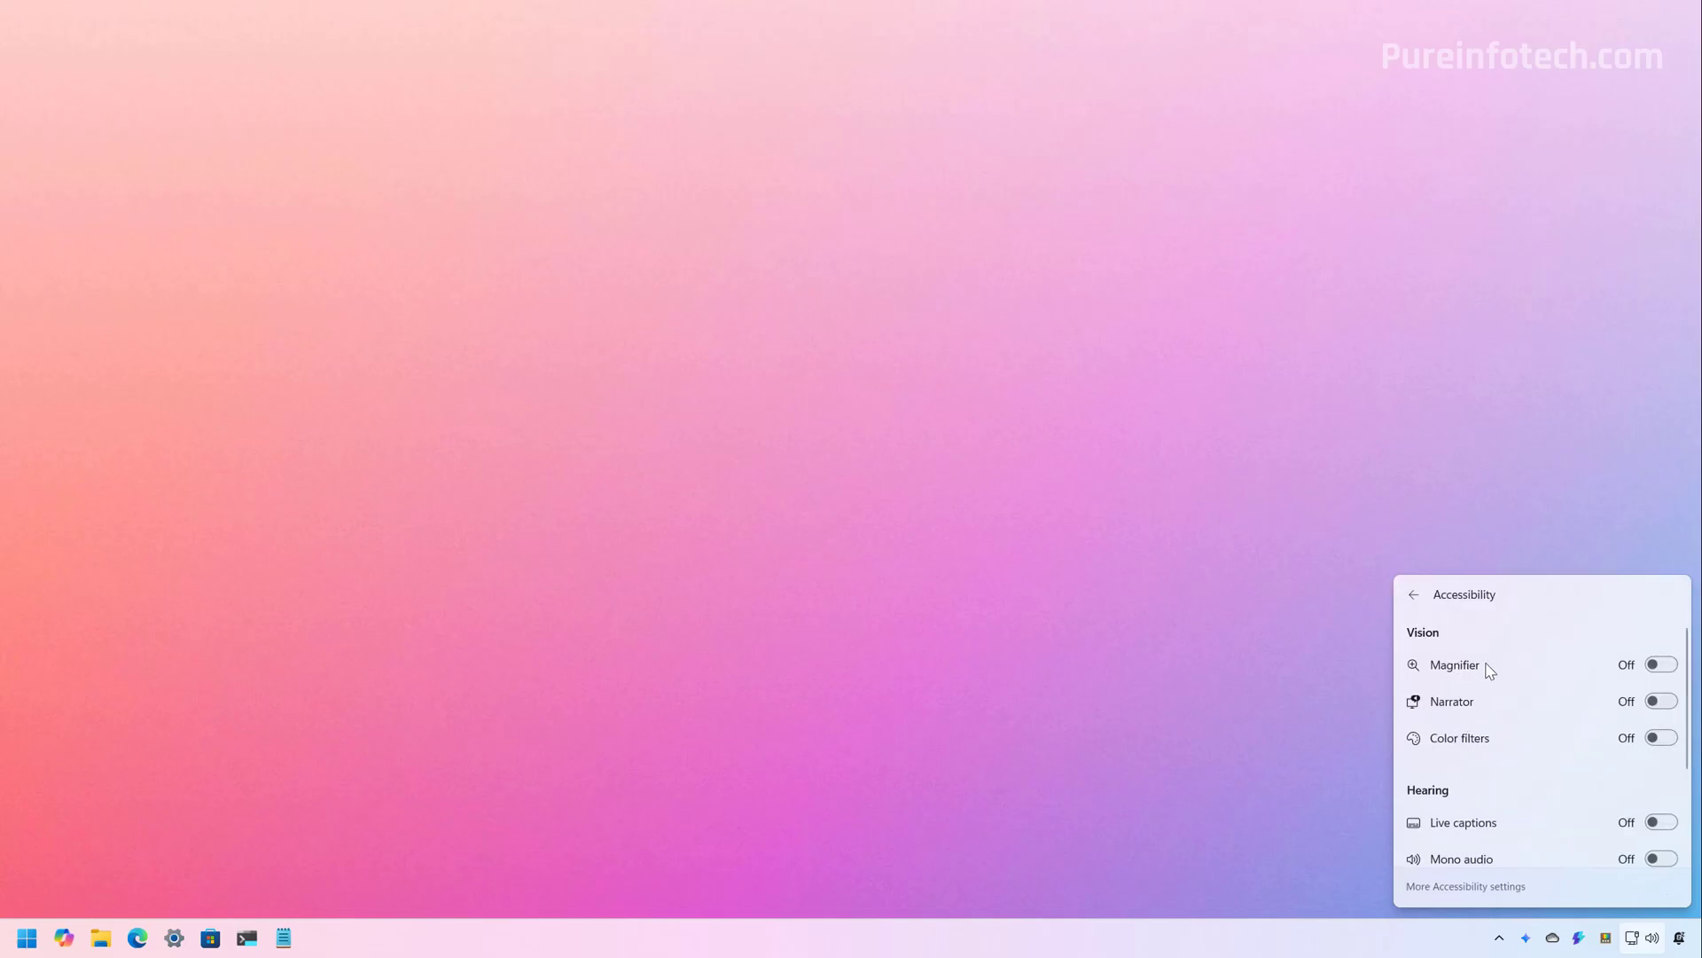
pyautogui.click(1052, 616)
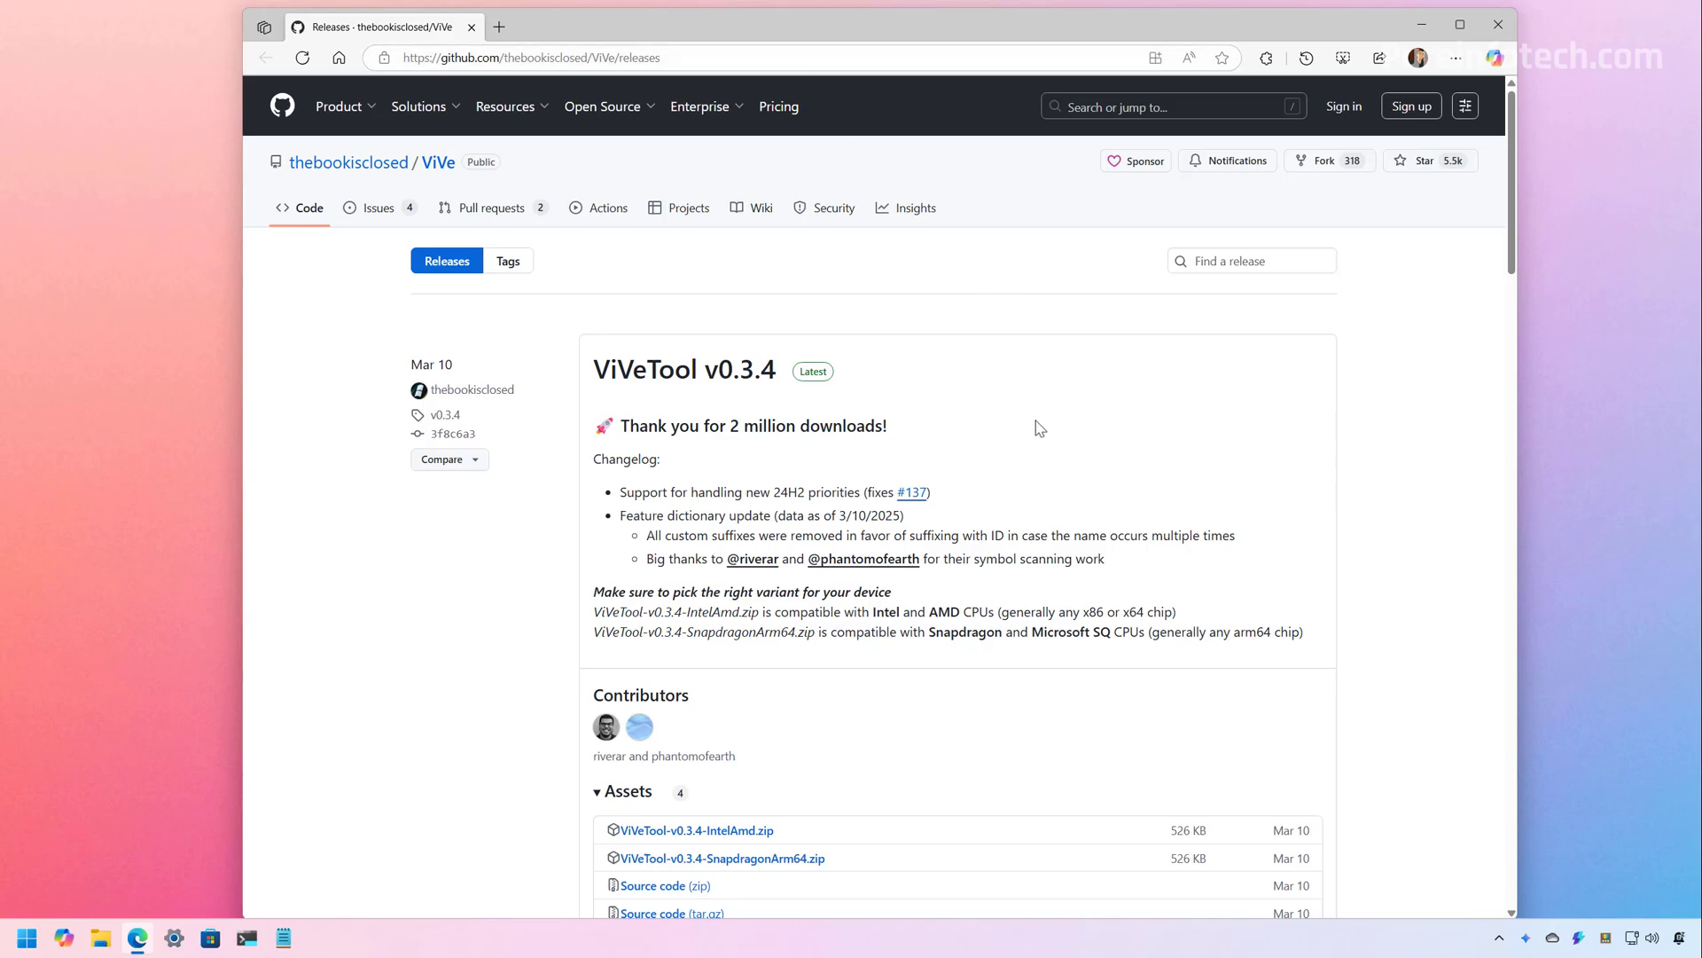
# Download and save ViVeTool-v0.3.4-IntelAmd.zip from the releases page, then show it in its folder
pyautogui.scroll(-3, 1036, 428)
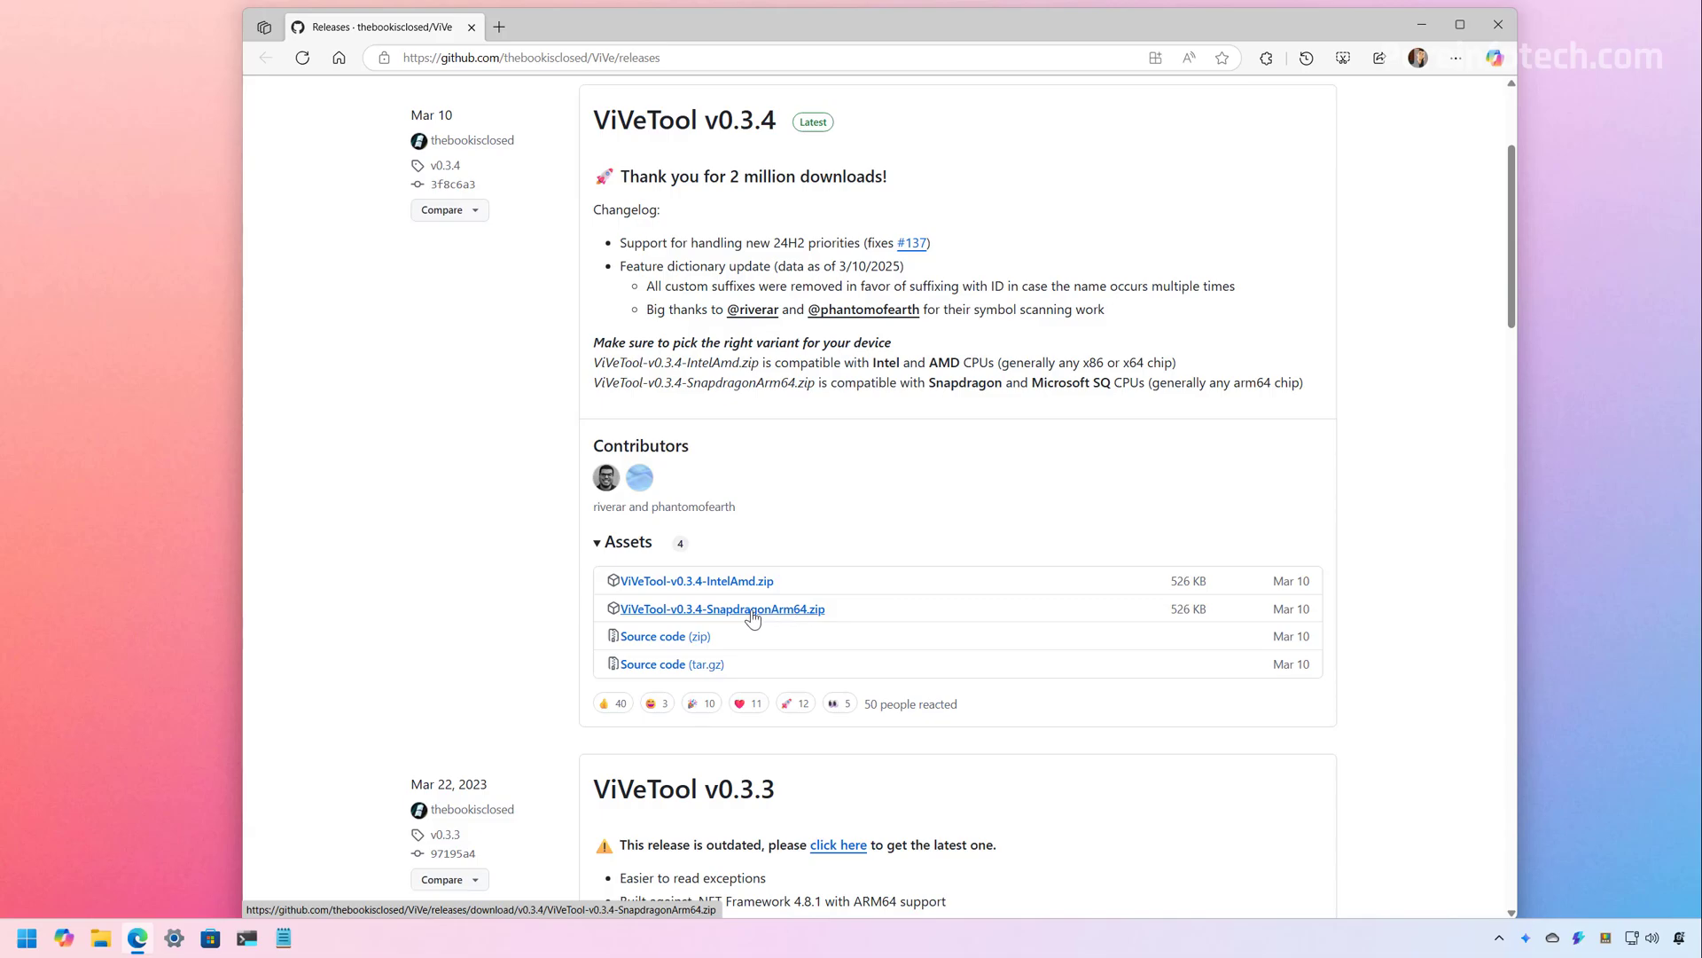
pyautogui.click(750, 581)
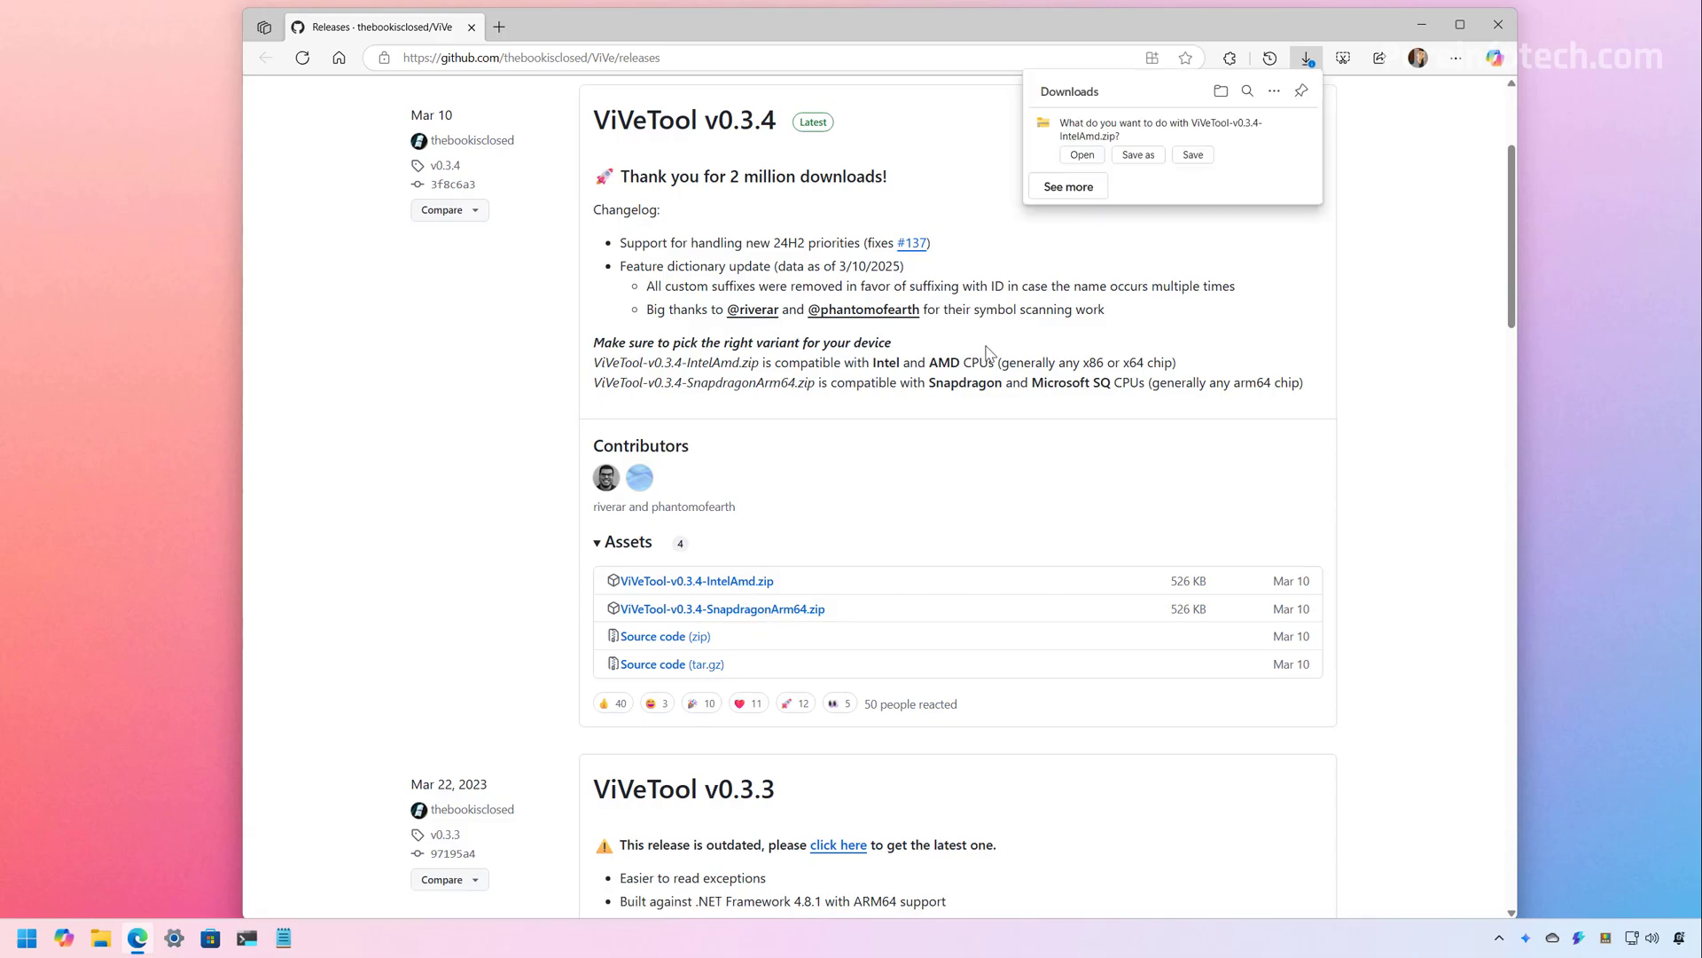
pyautogui.click(1191, 156)
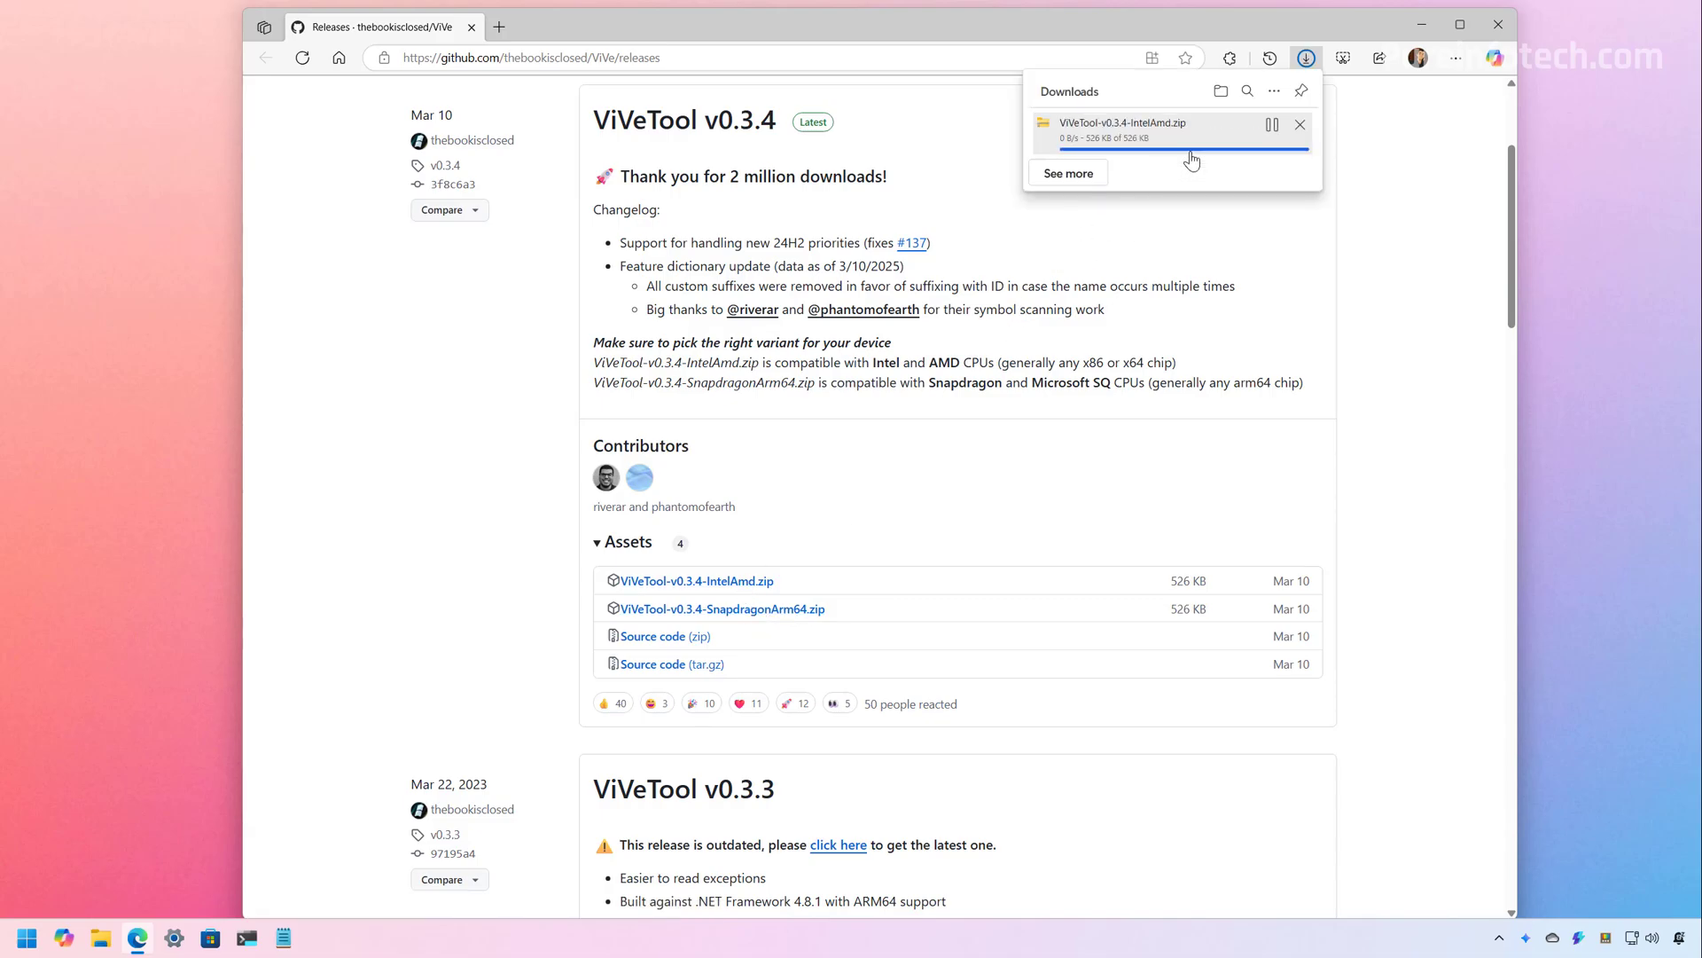
pyautogui.click(1221, 92)
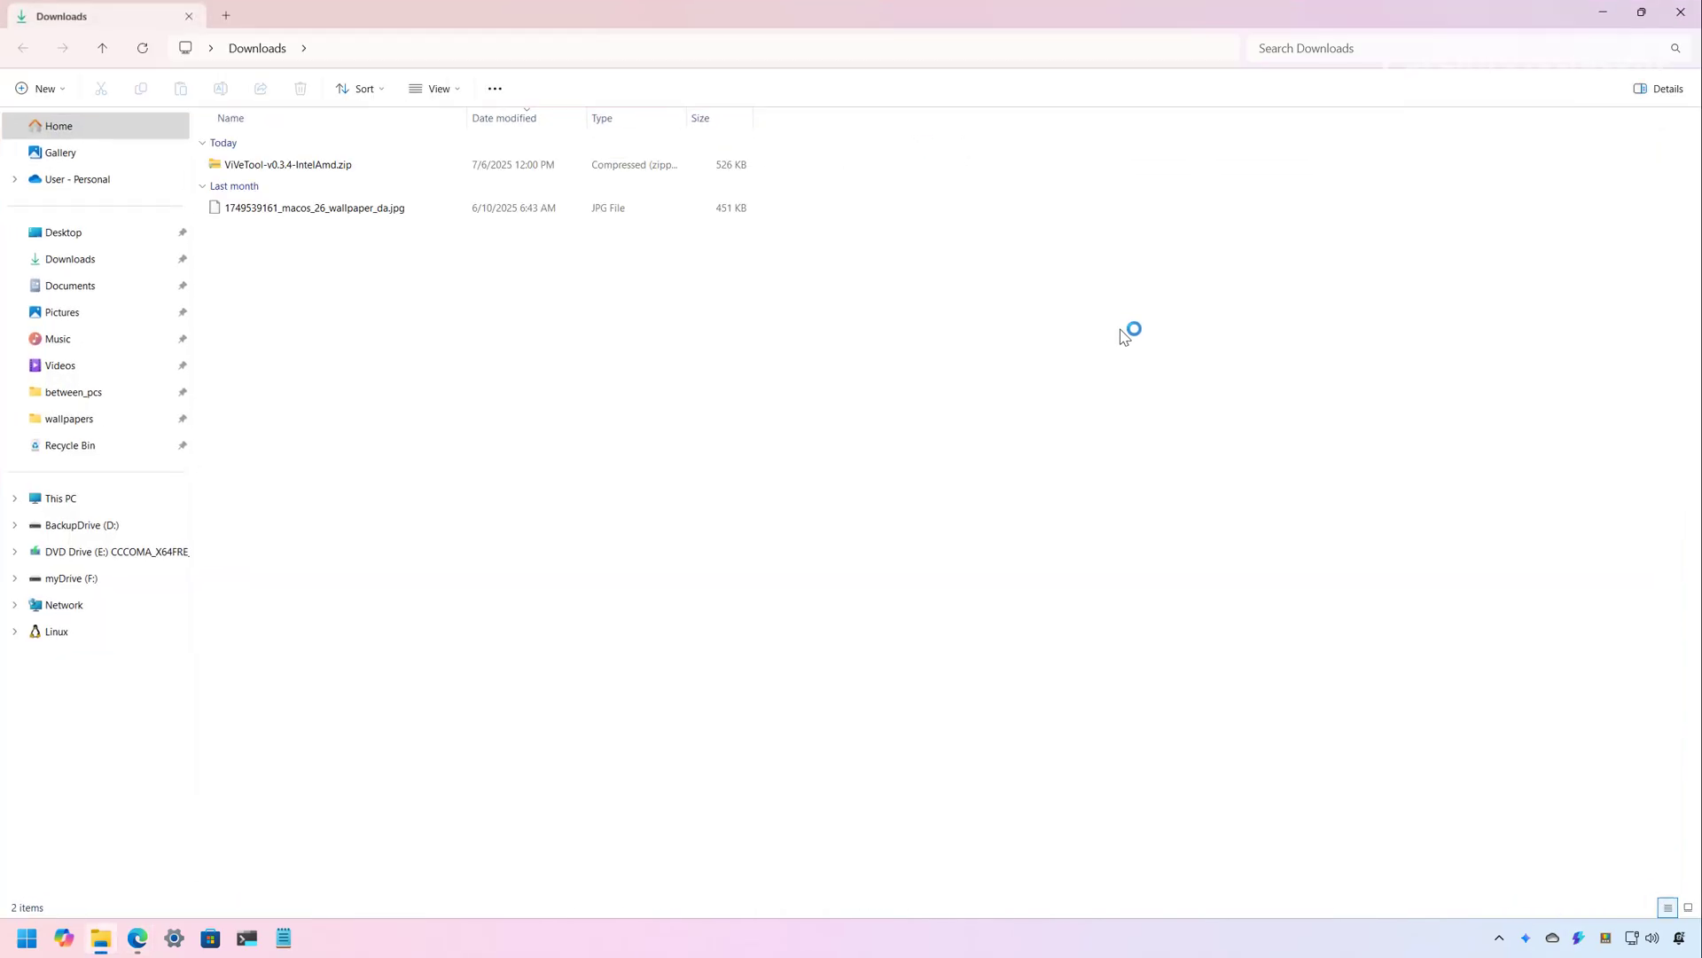
# Extract the ViVeTool zip into the suggested folder and copy the extracted folder's path
pyautogui.doubleClick(758, 24)
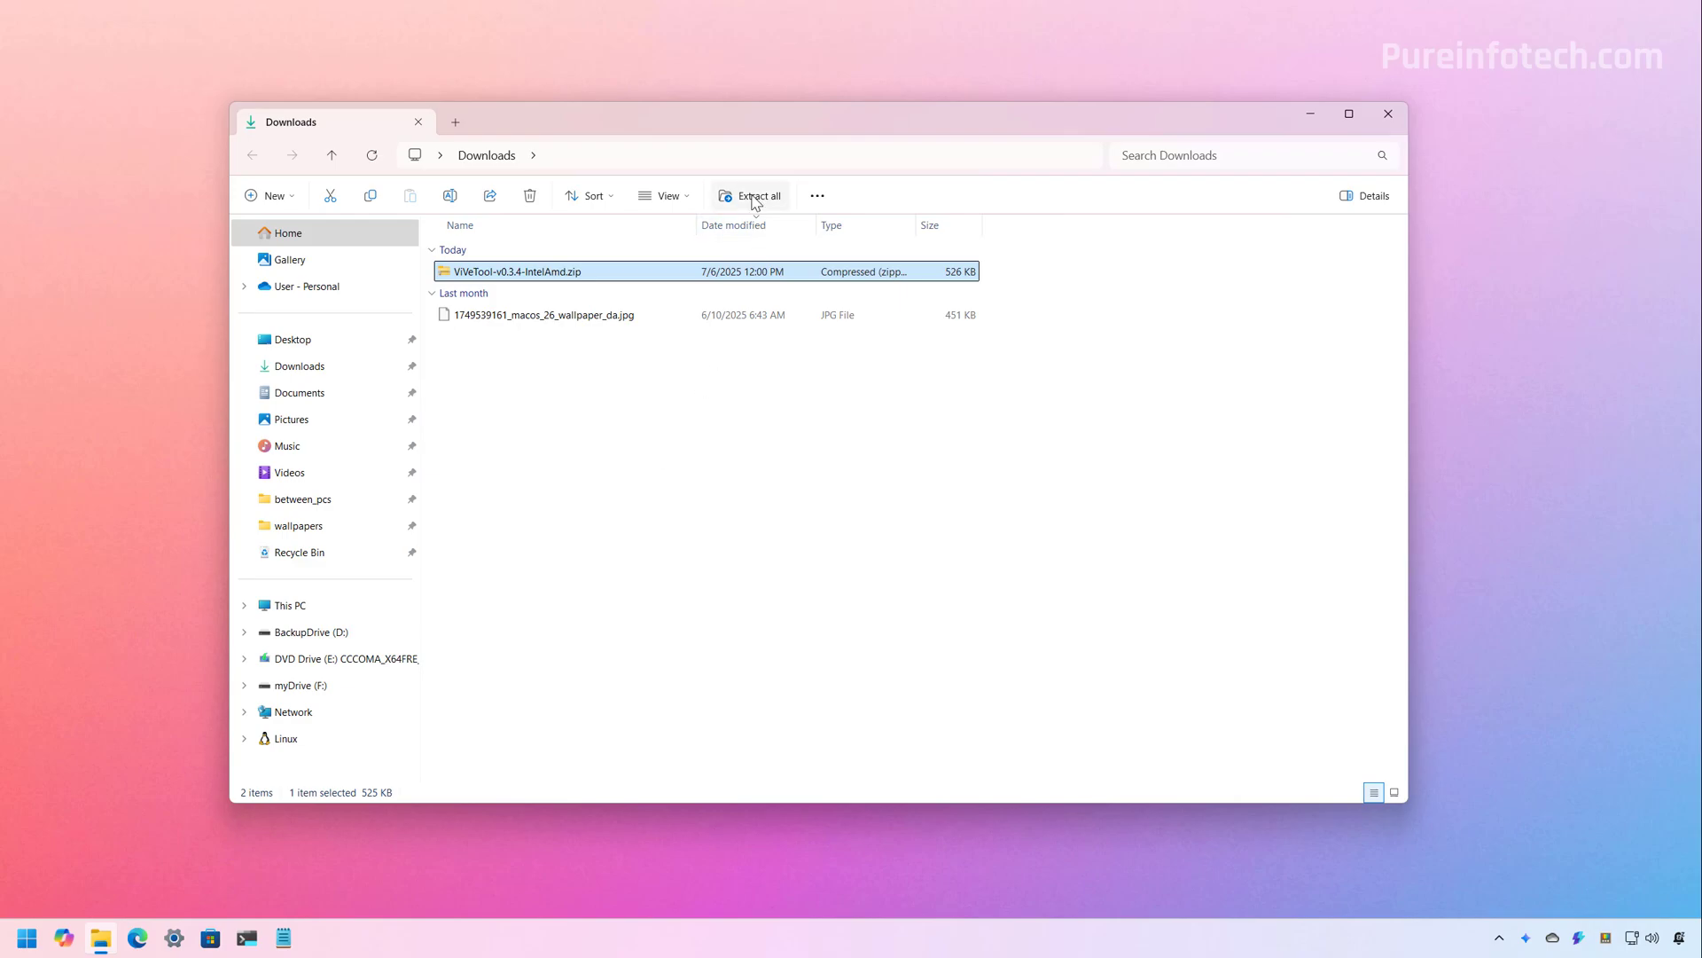
pyautogui.click(749, 196)
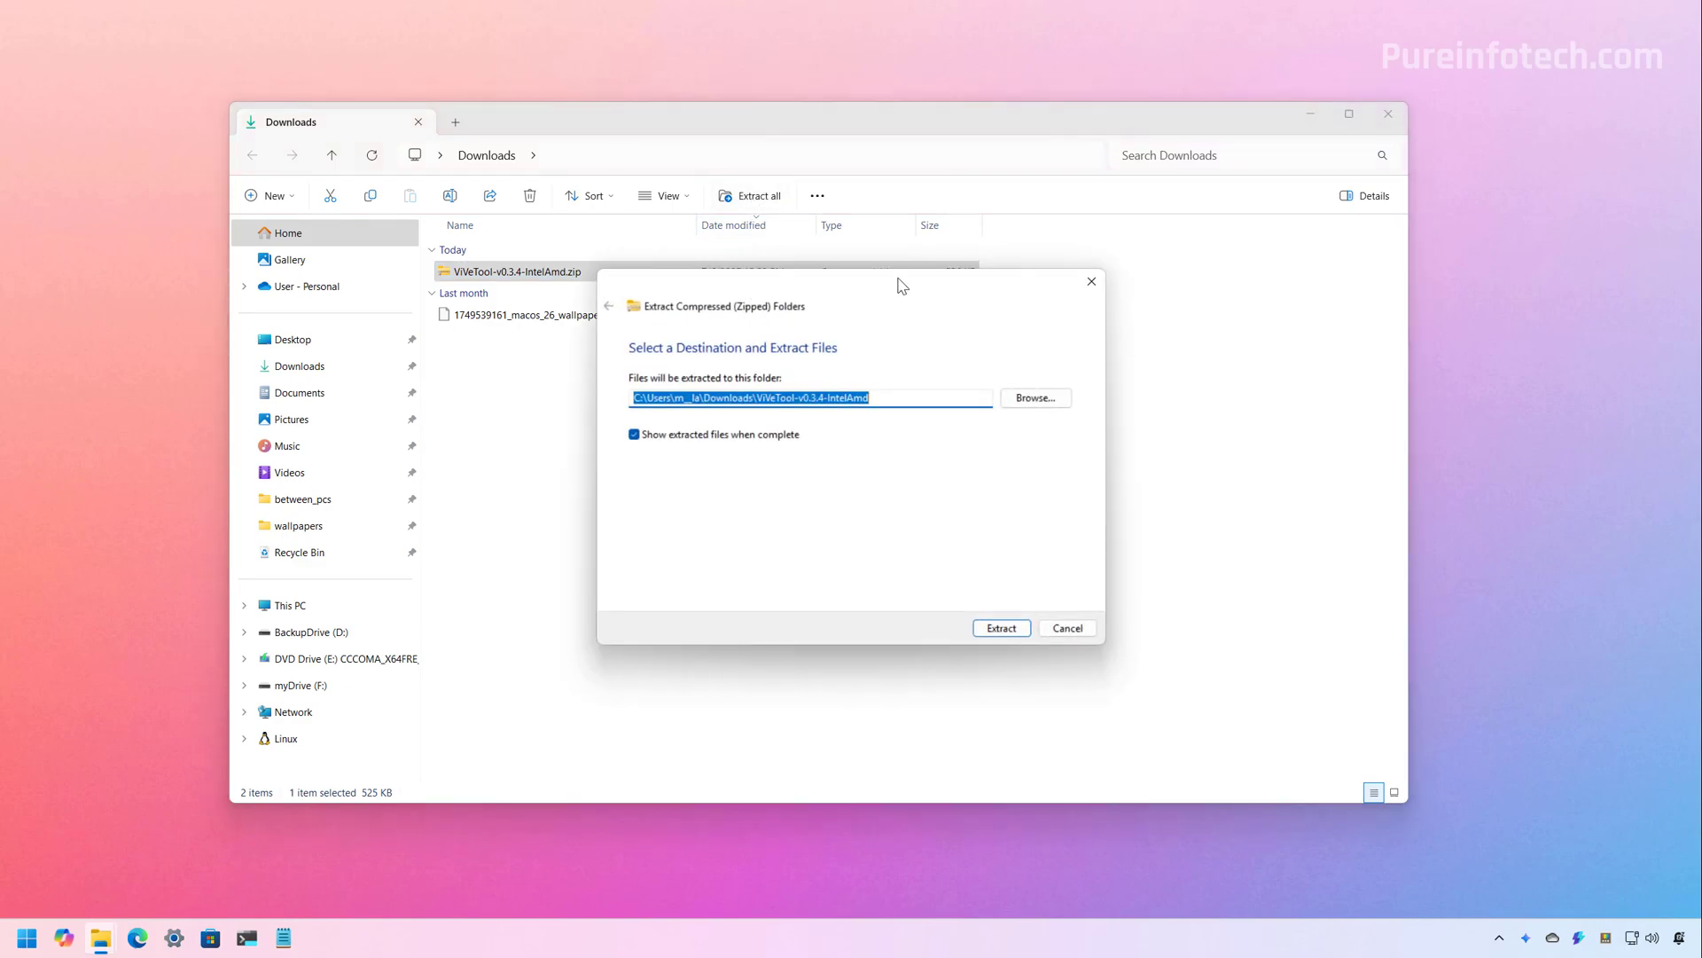
pyautogui.moveTo(900, 285); pyautogui.dragTo(867, 272)
pyautogui.click(968, 620)
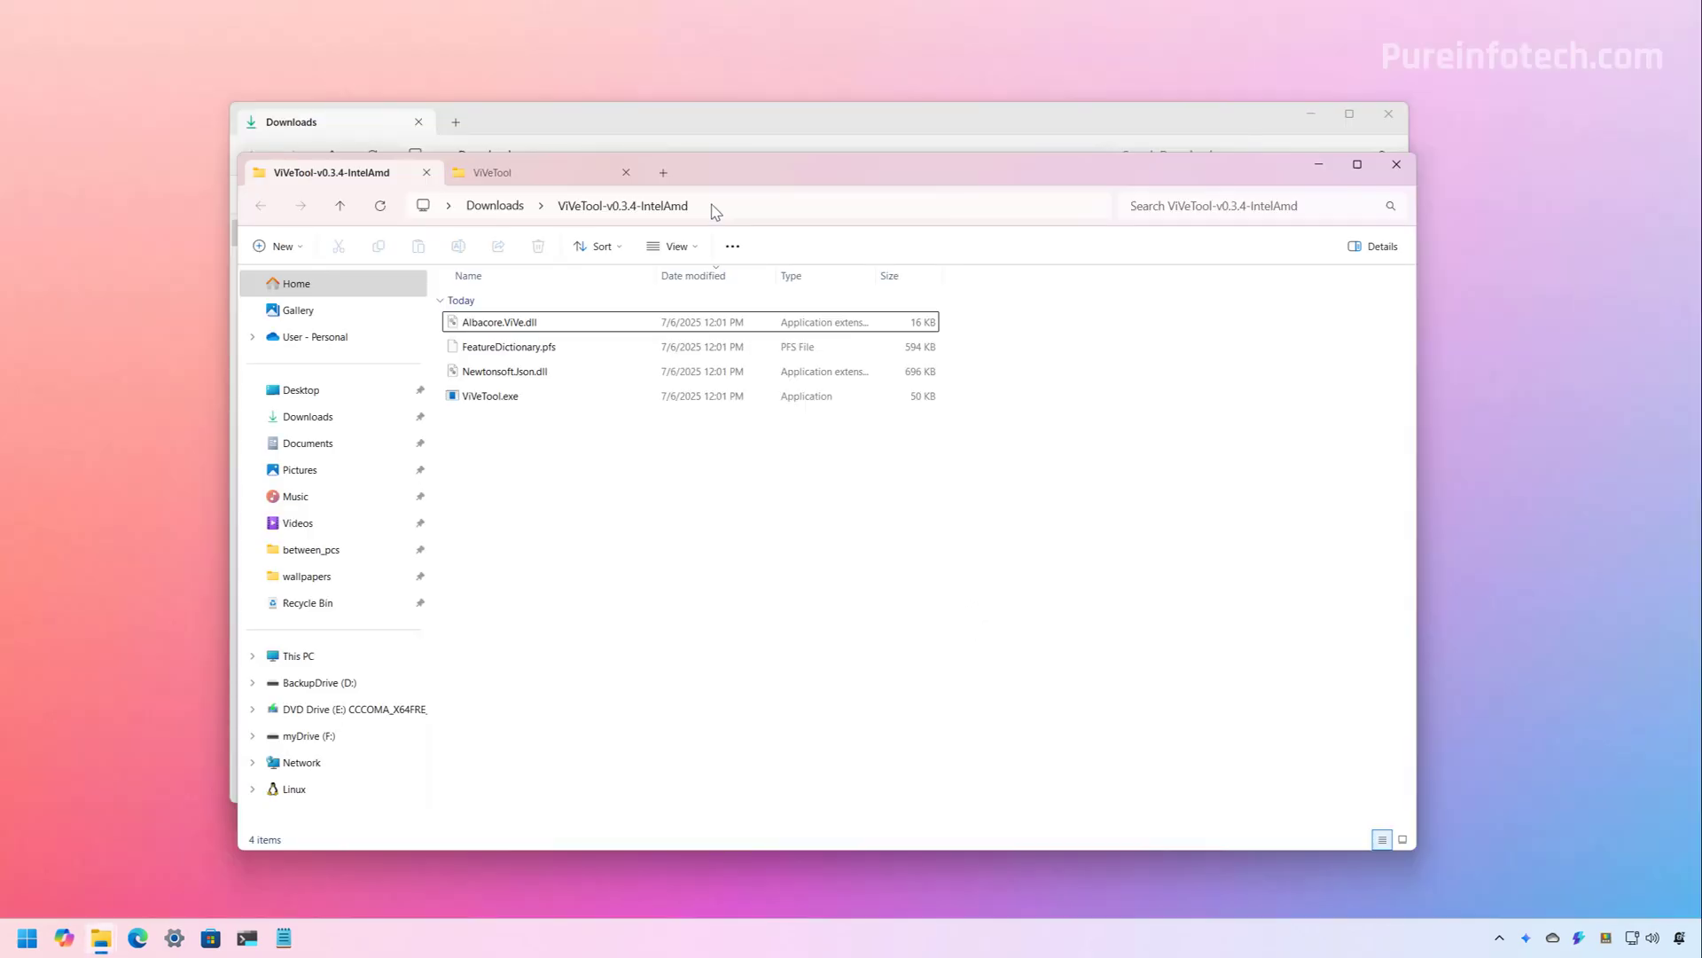
pyautogui.click(768, 210)
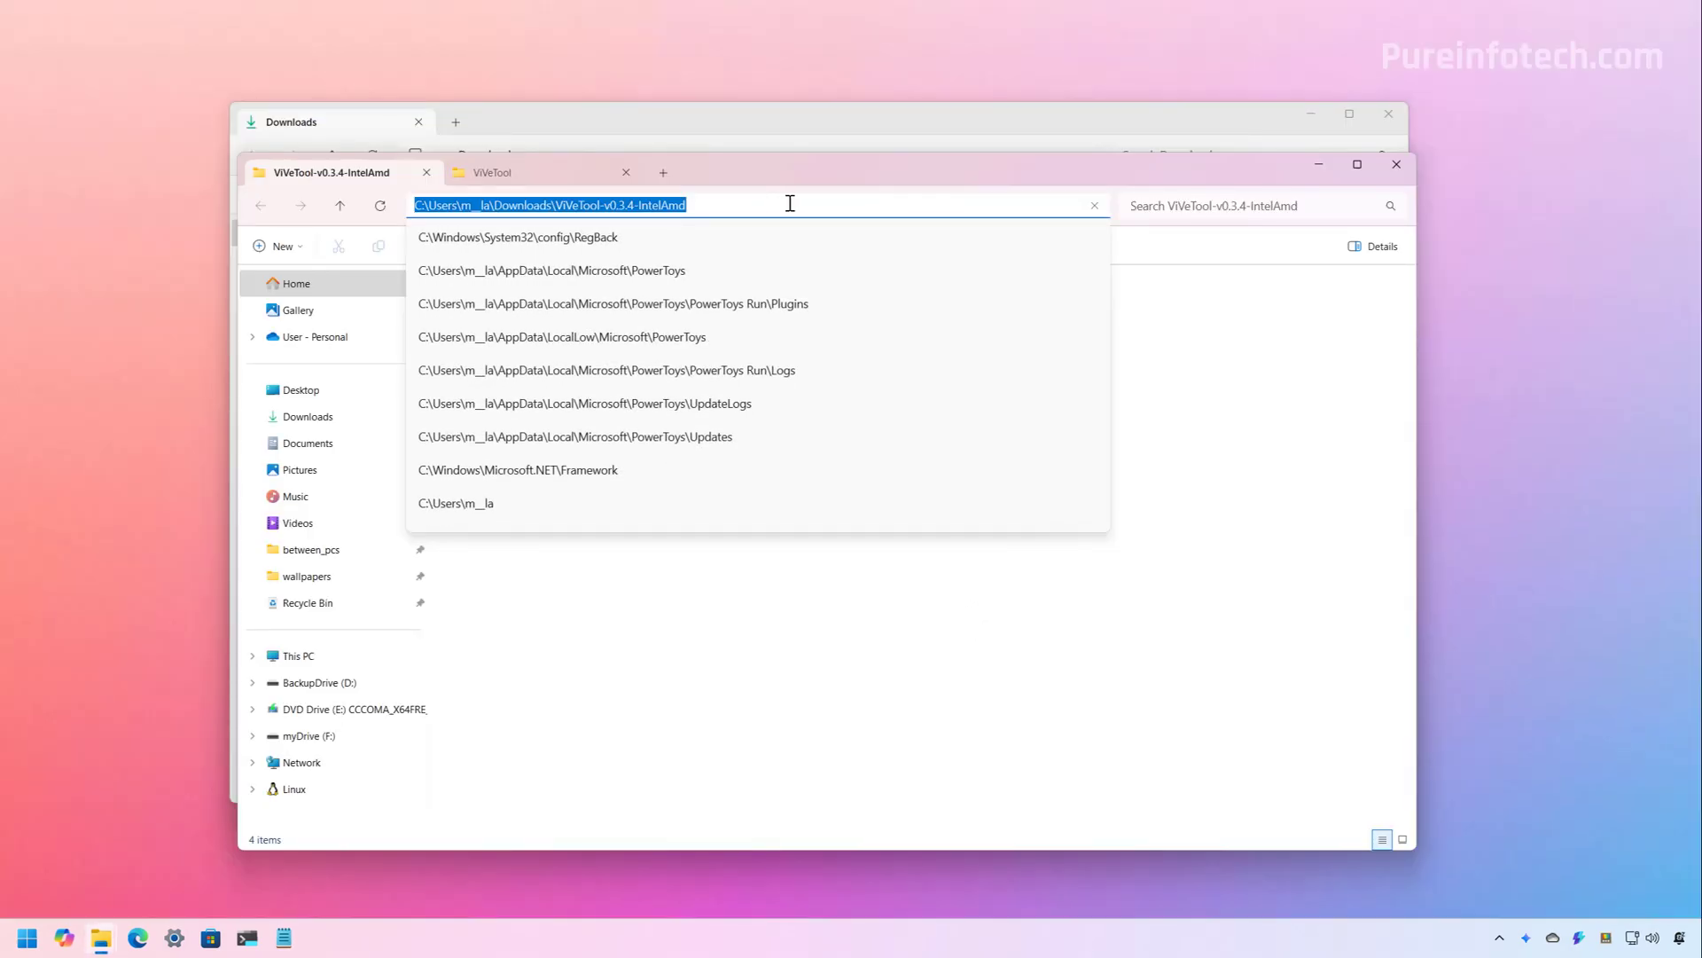
pyautogui.rightClick(639, 198)
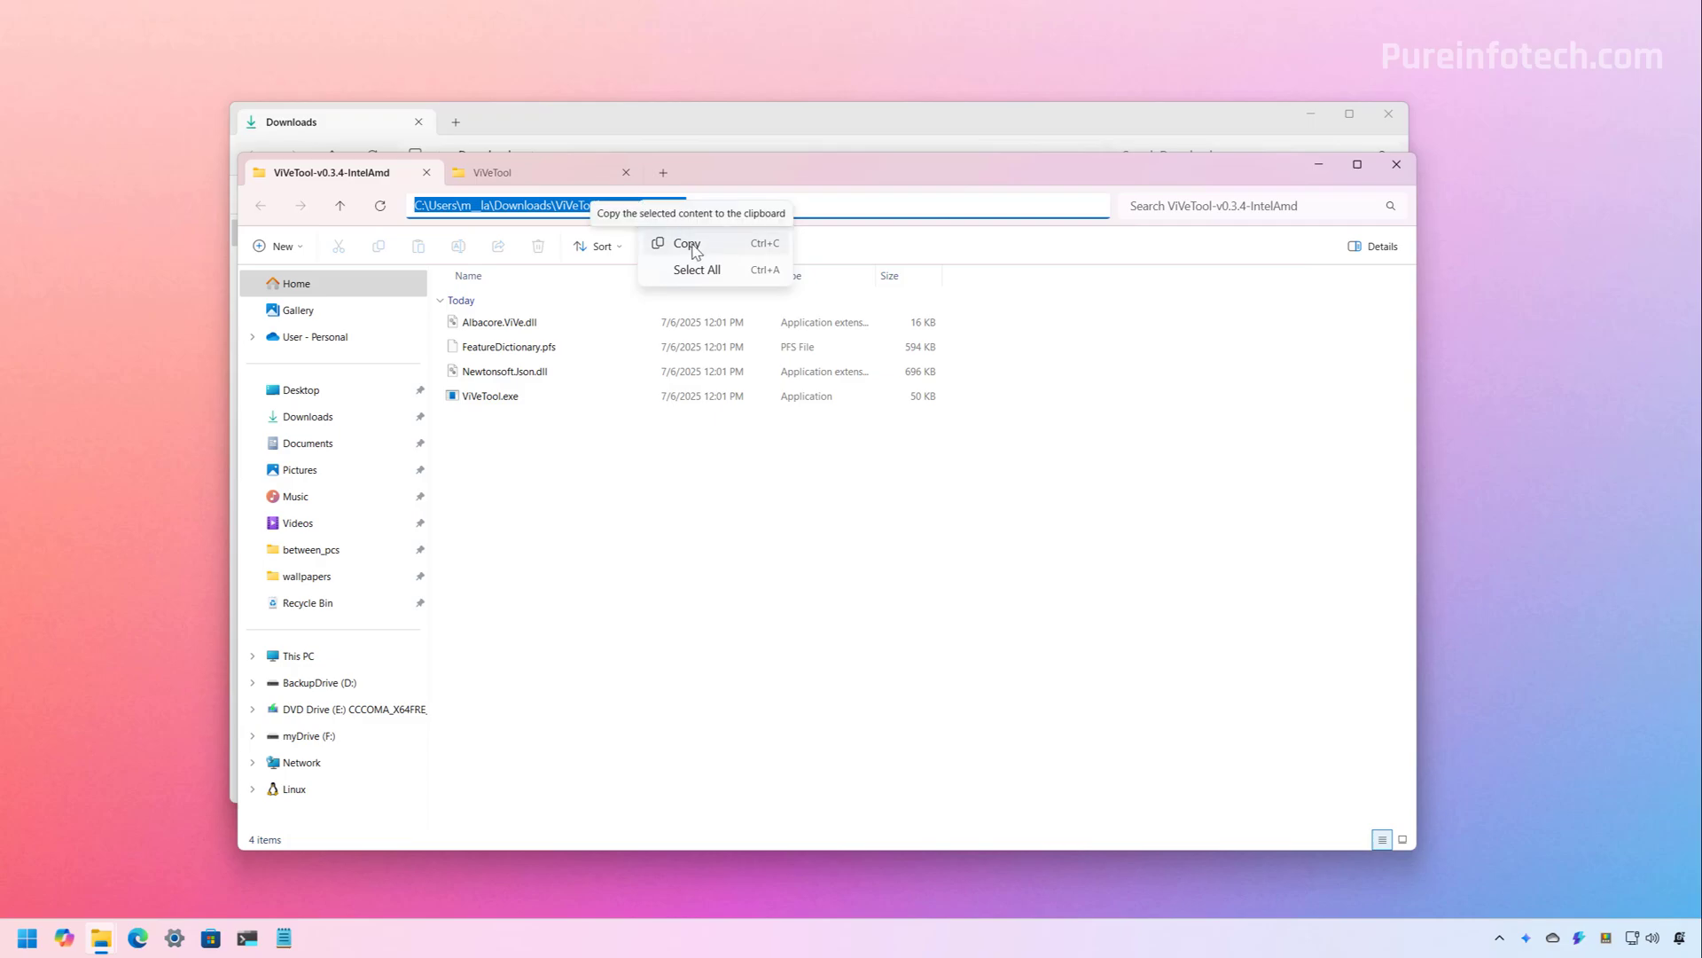
pyautogui.click(692, 246)
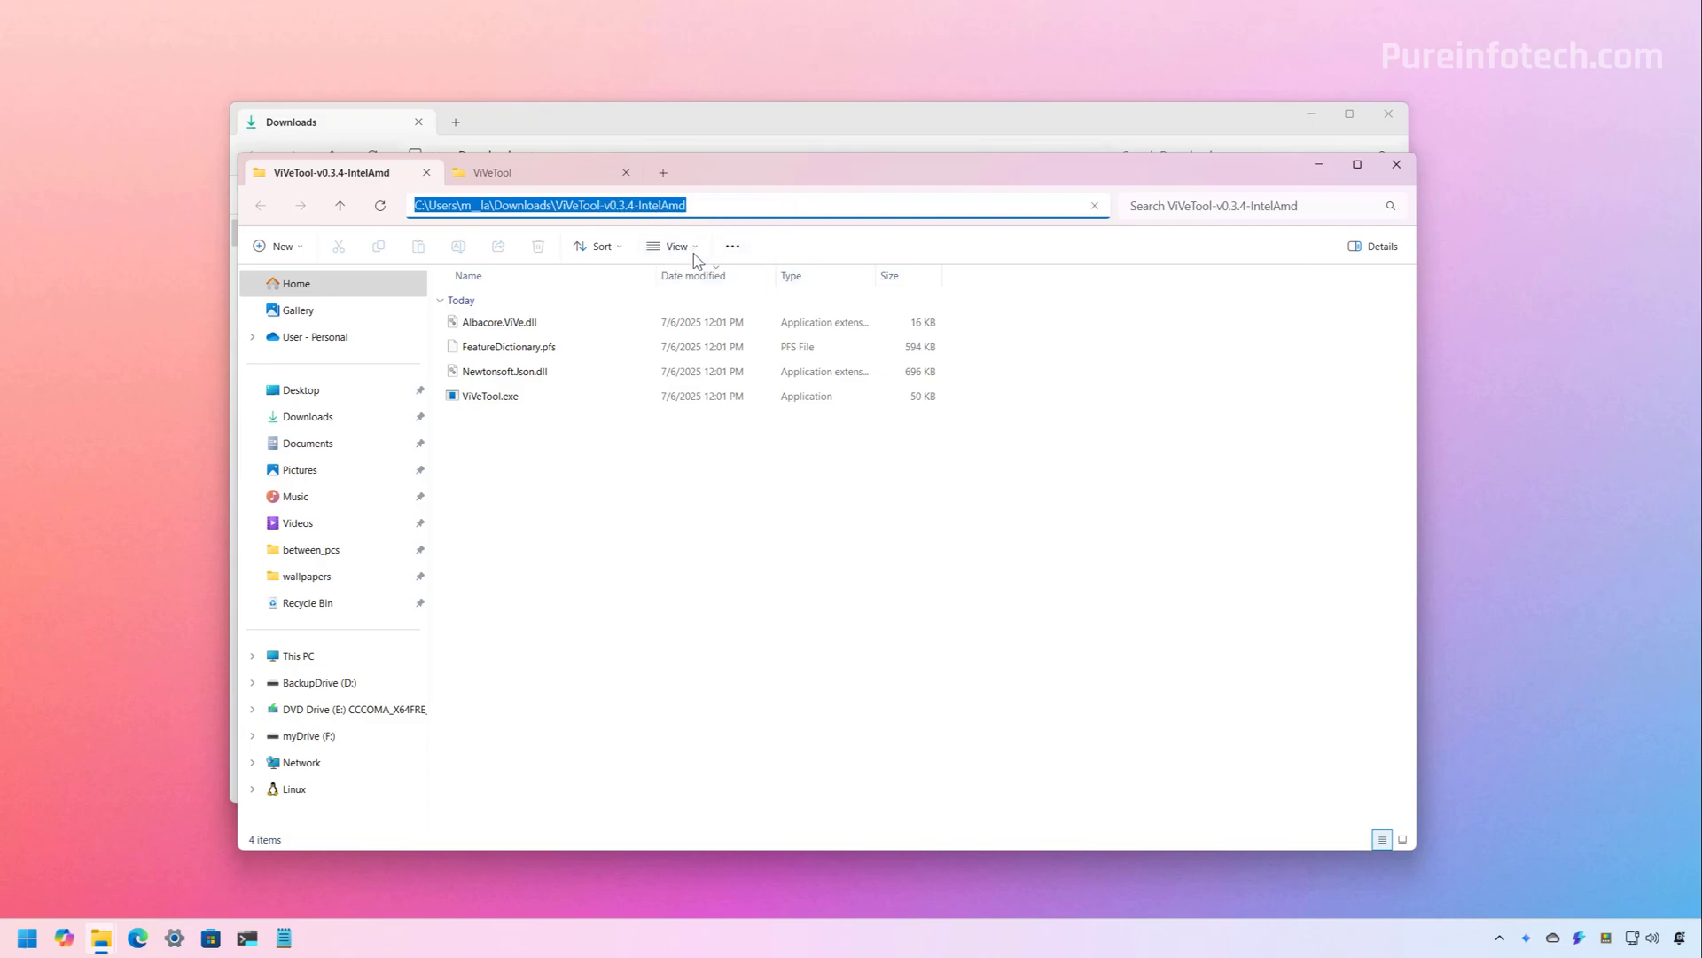
# Check the C:\ViVeTool folder path, then minimize both File Explorer windows
pyautogui.click(534, 178)
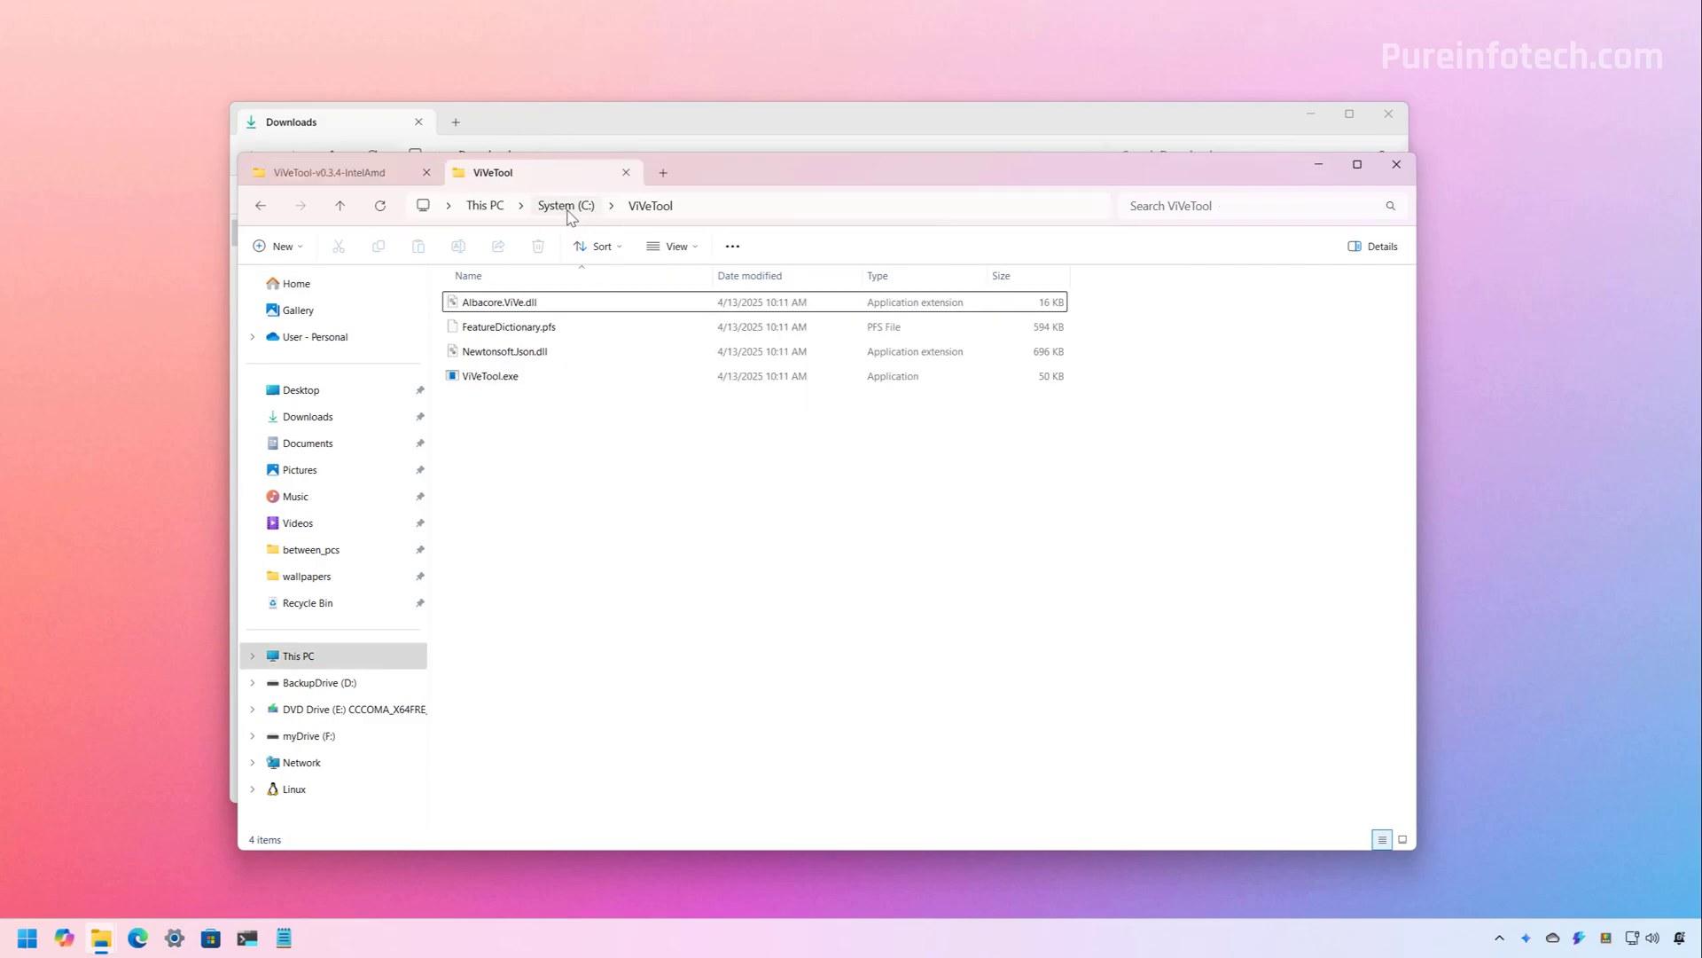
pyautogui.click(710, 213)
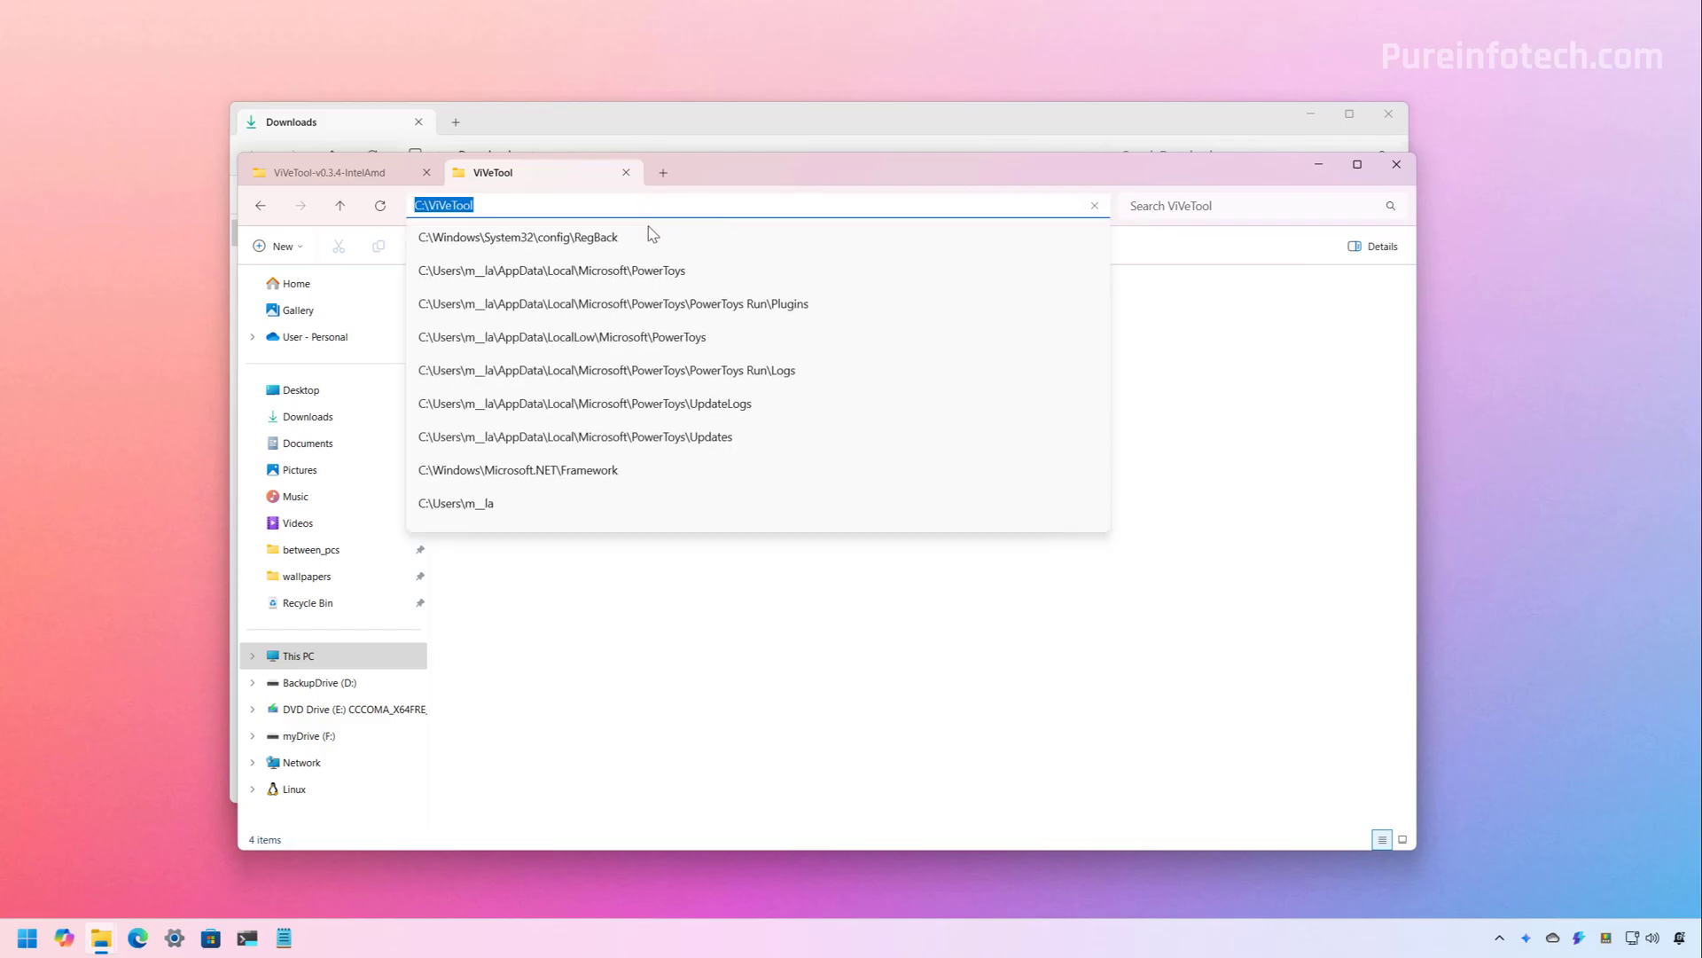
pyautogui.click(666, 623)
pyautogui.click(788, 210)
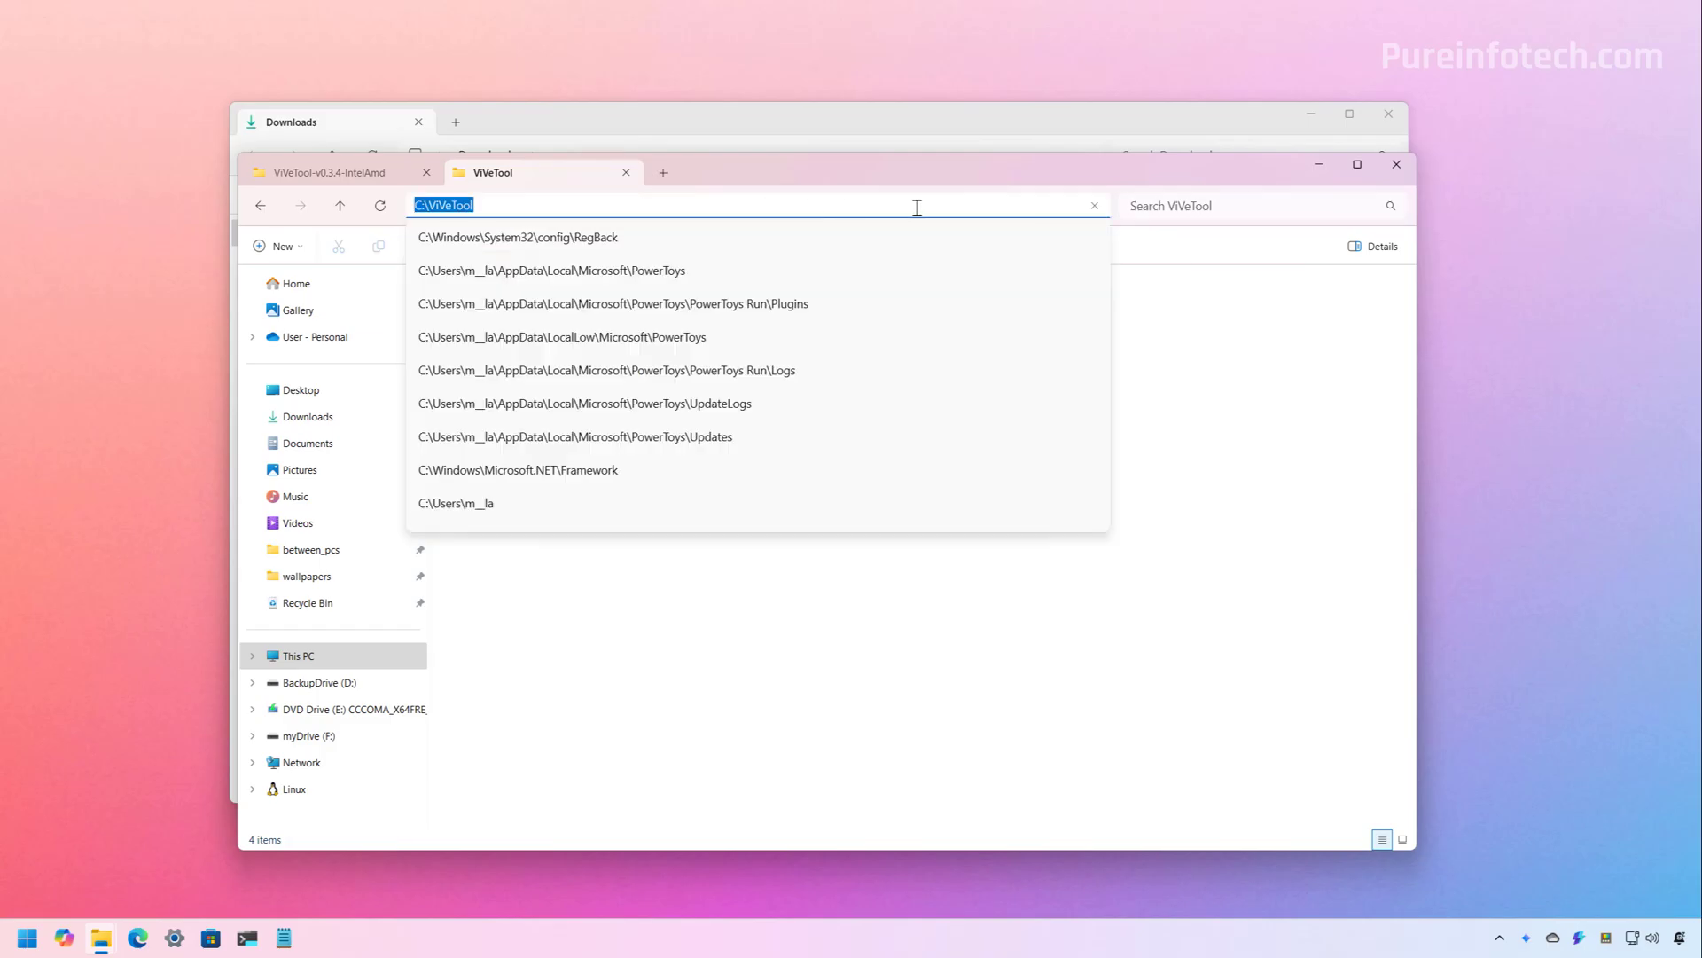
pyautogui.click(1284, 330)
pyautogui.click(1319, 165)
pyautogui.click(1310, 113)
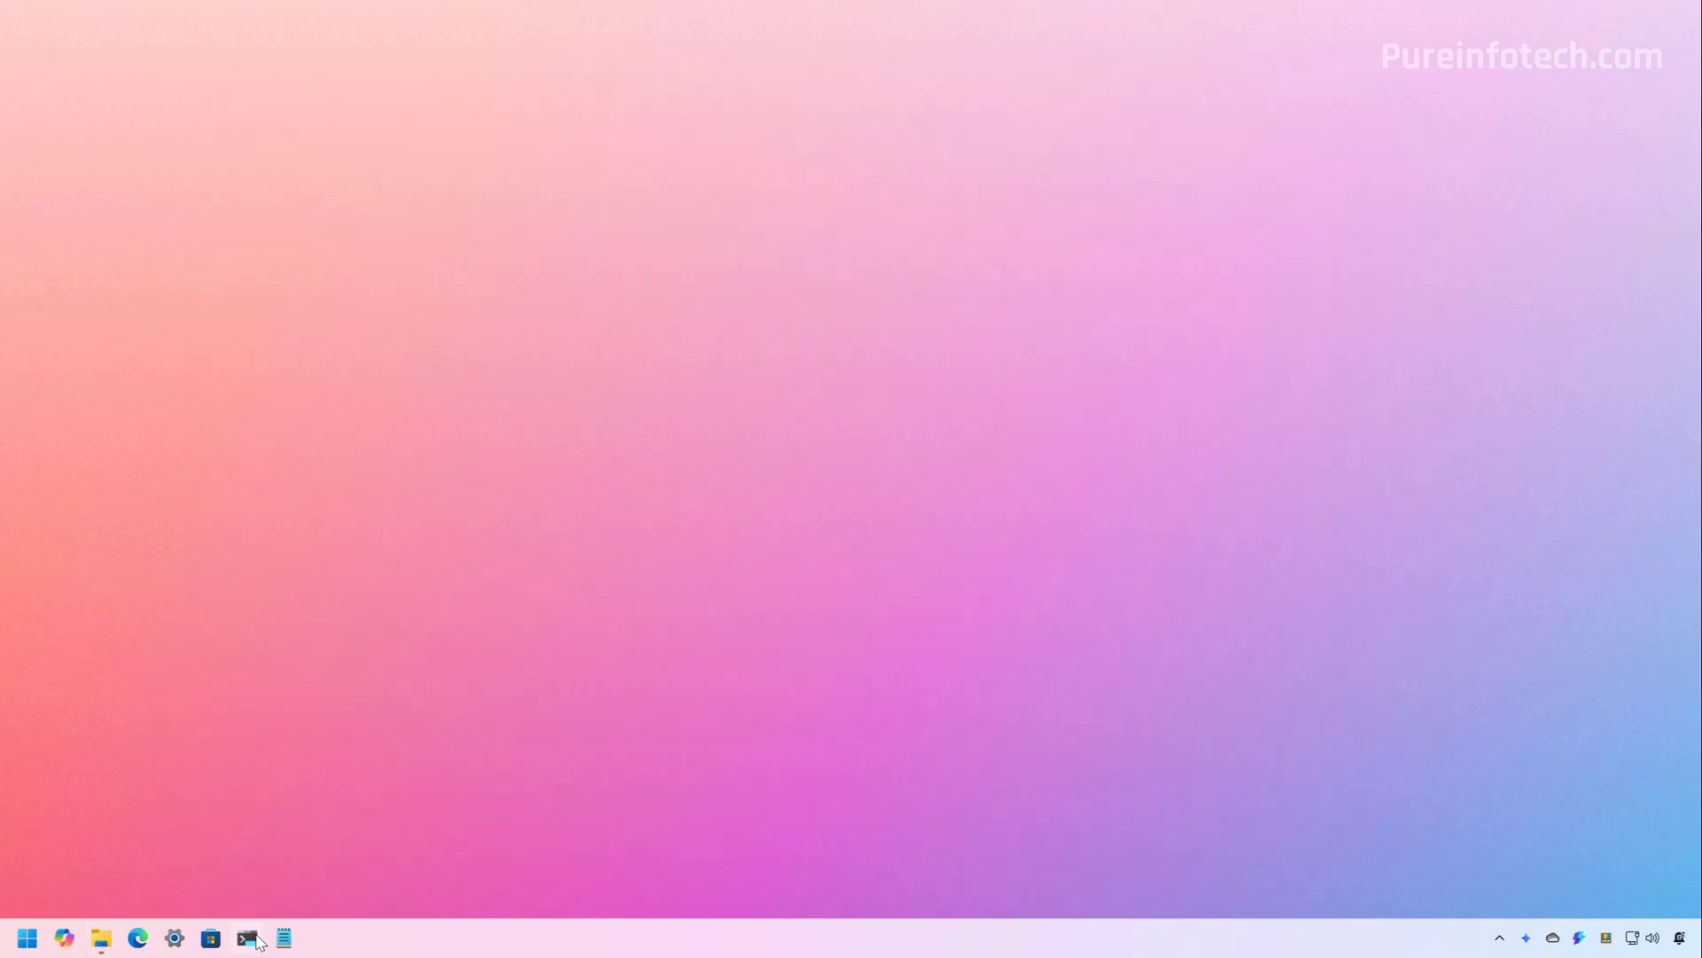
# Run Terminal Preview as administrator from a Start search for 'te' and approve the UAC prompt
pyautogui.press('super')
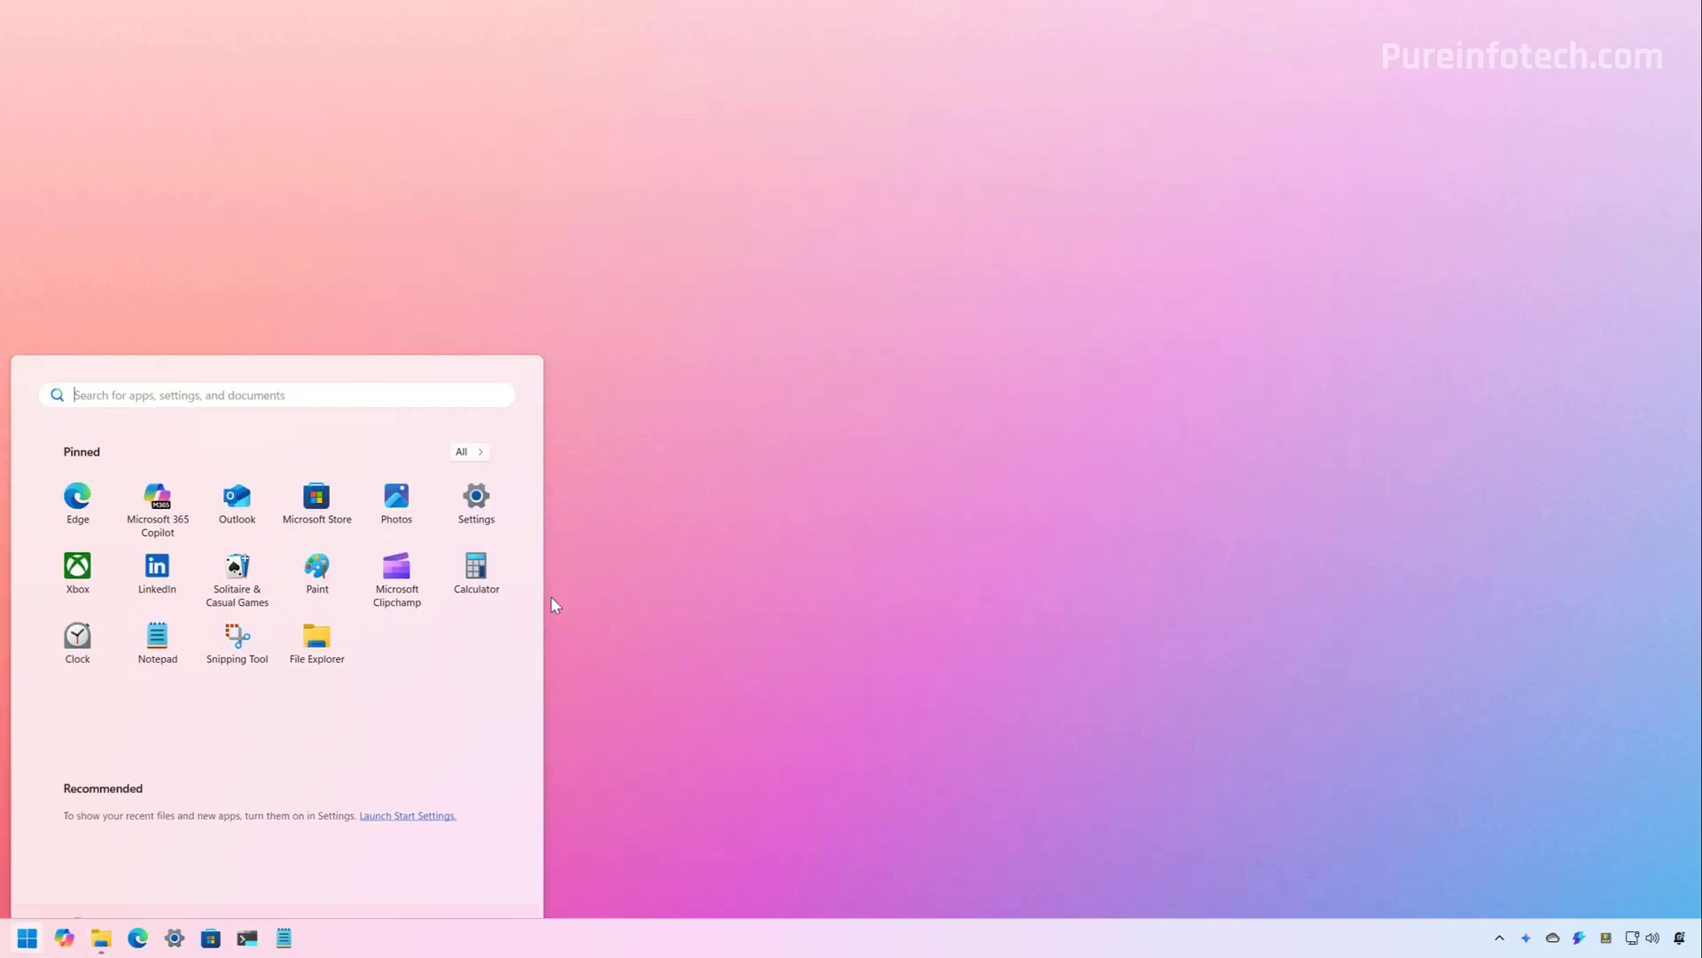
pyautogui.write('te')
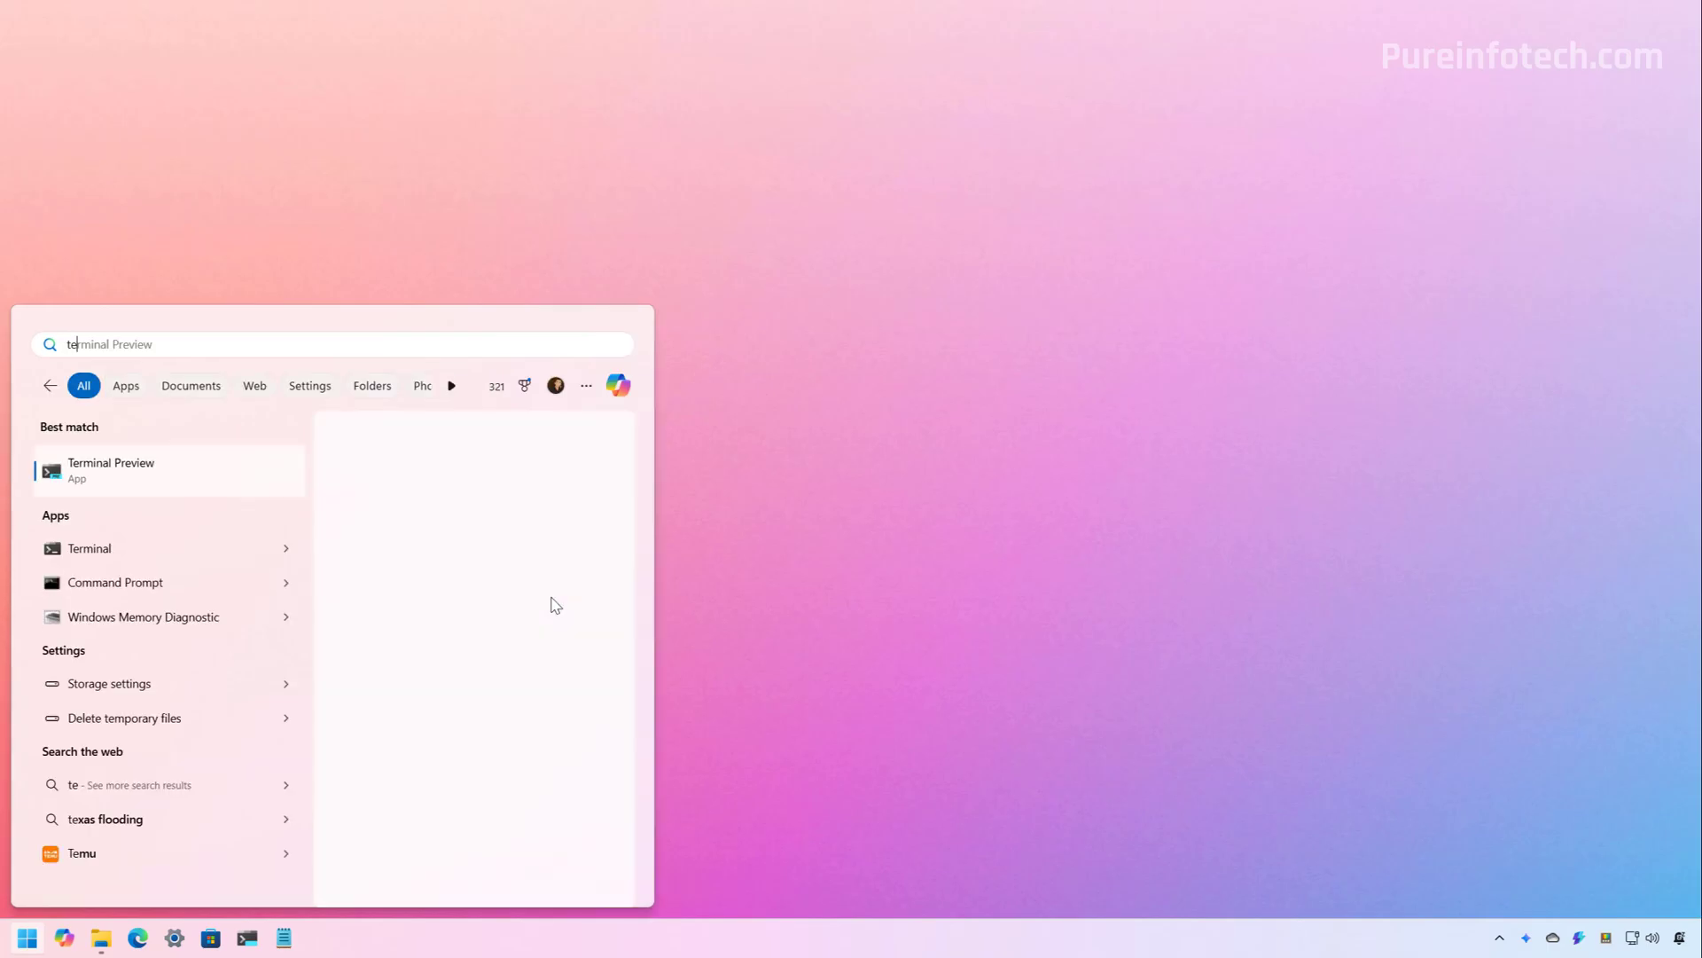
pyautogui.rightClick(140, 471)
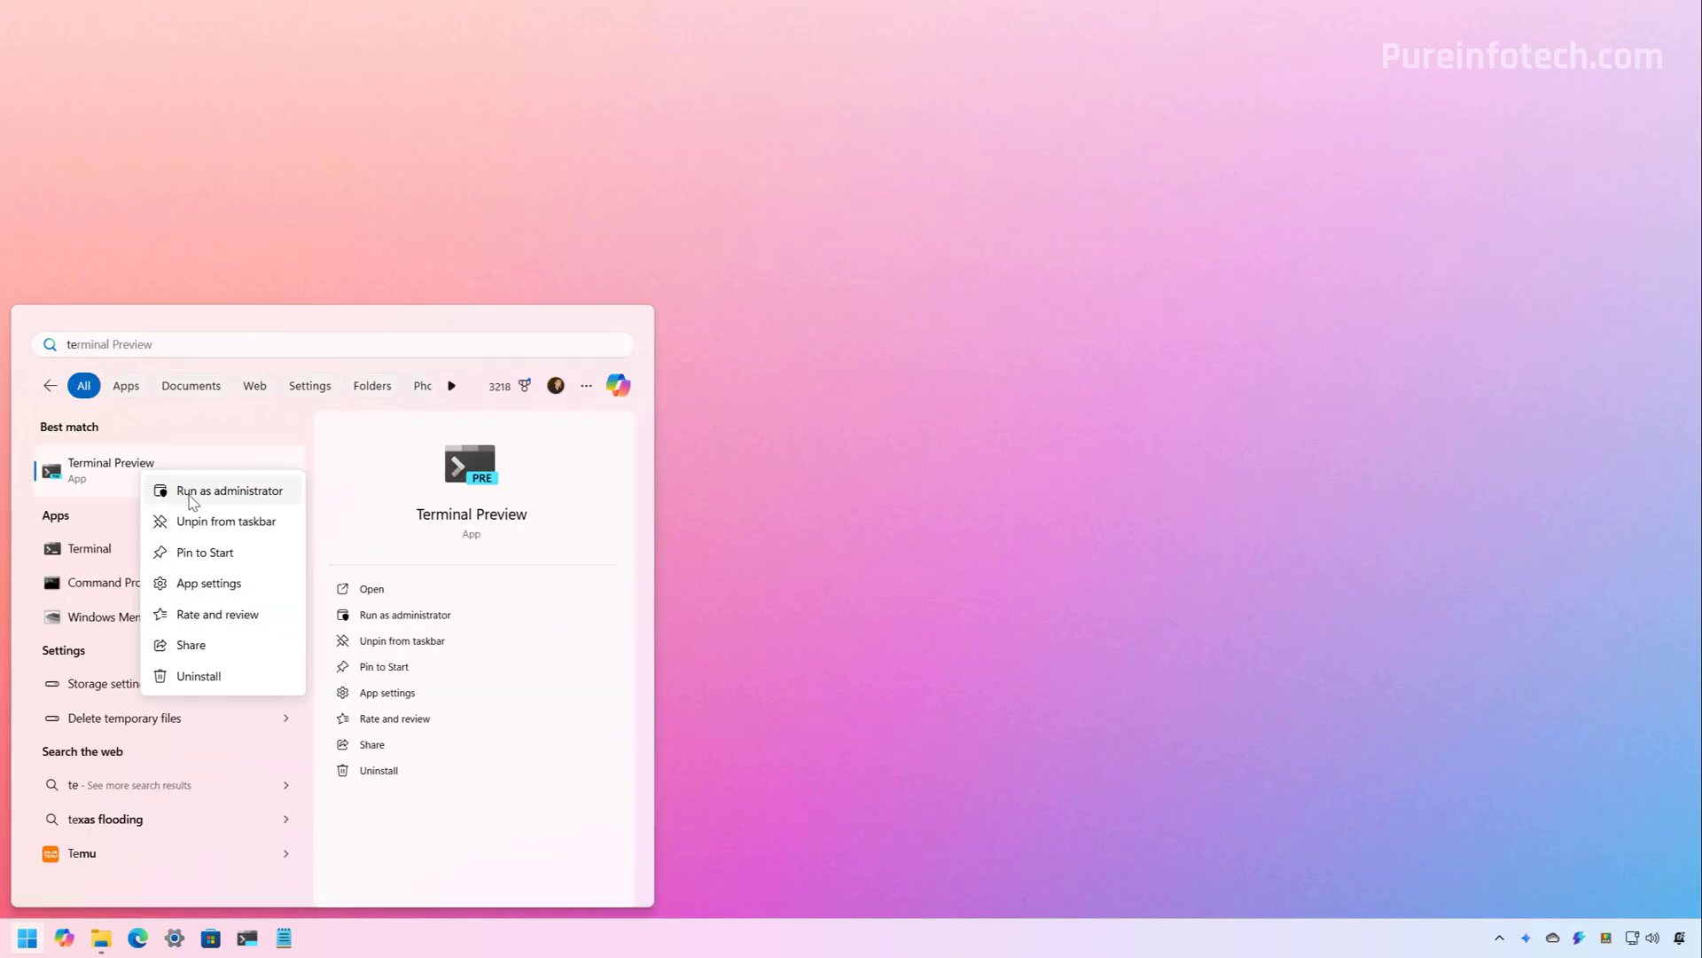
pyautogui.click(190, 498)
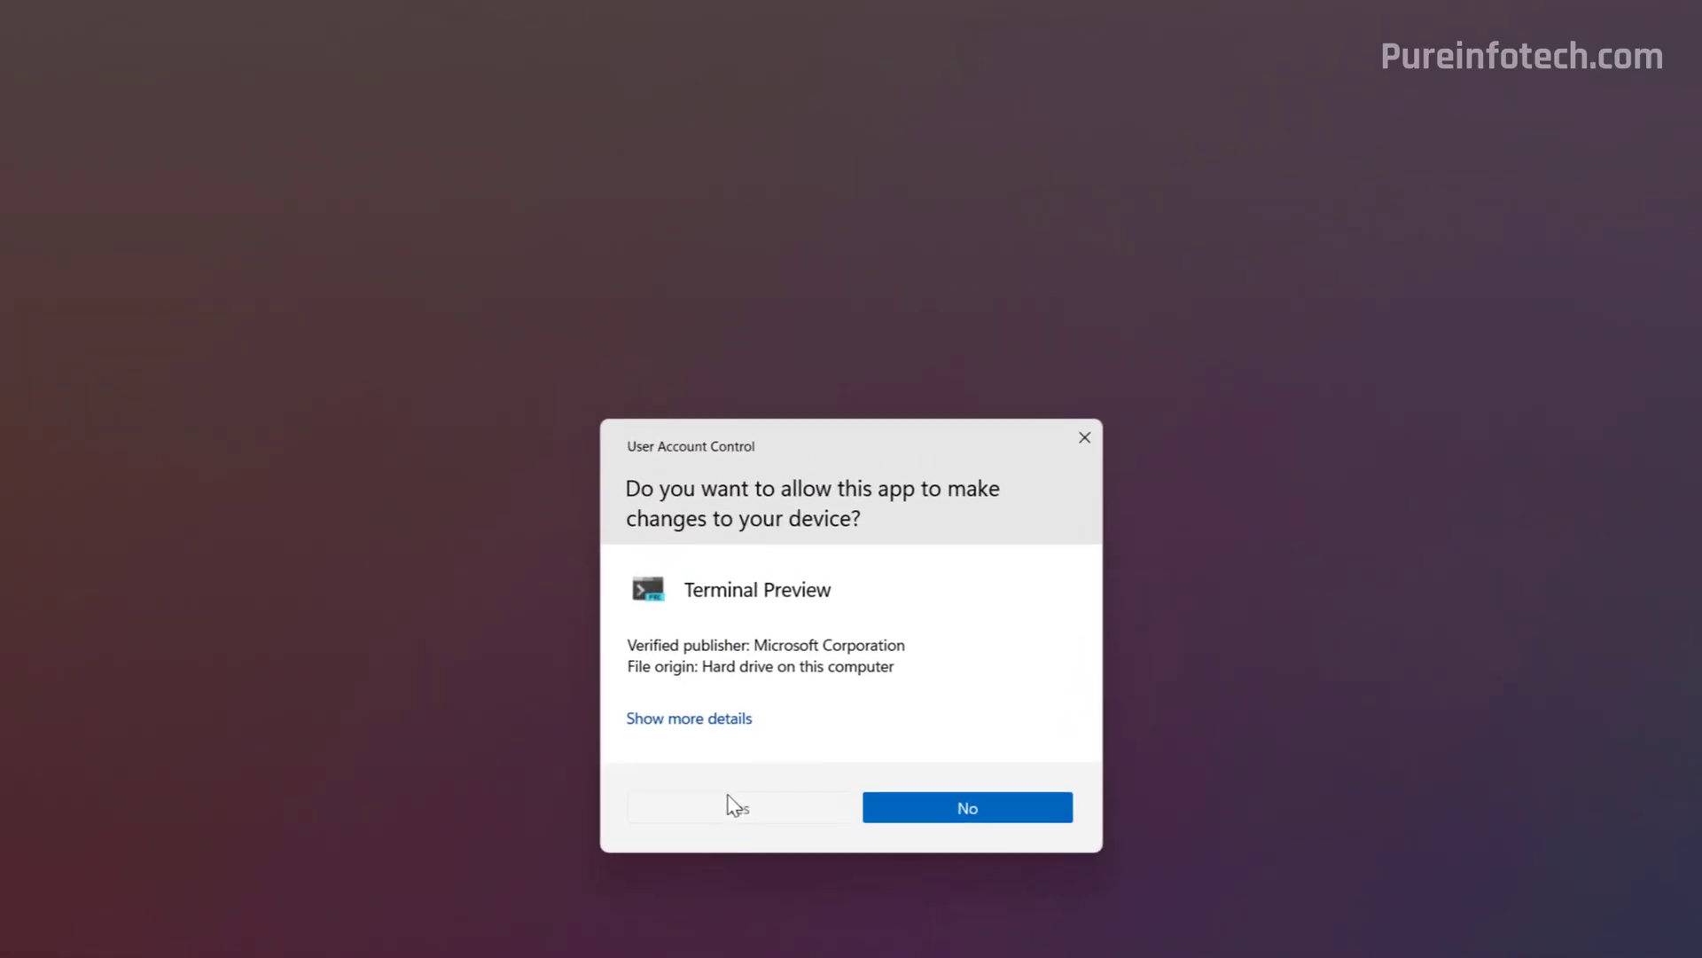
pyautogui.click(759, 640)
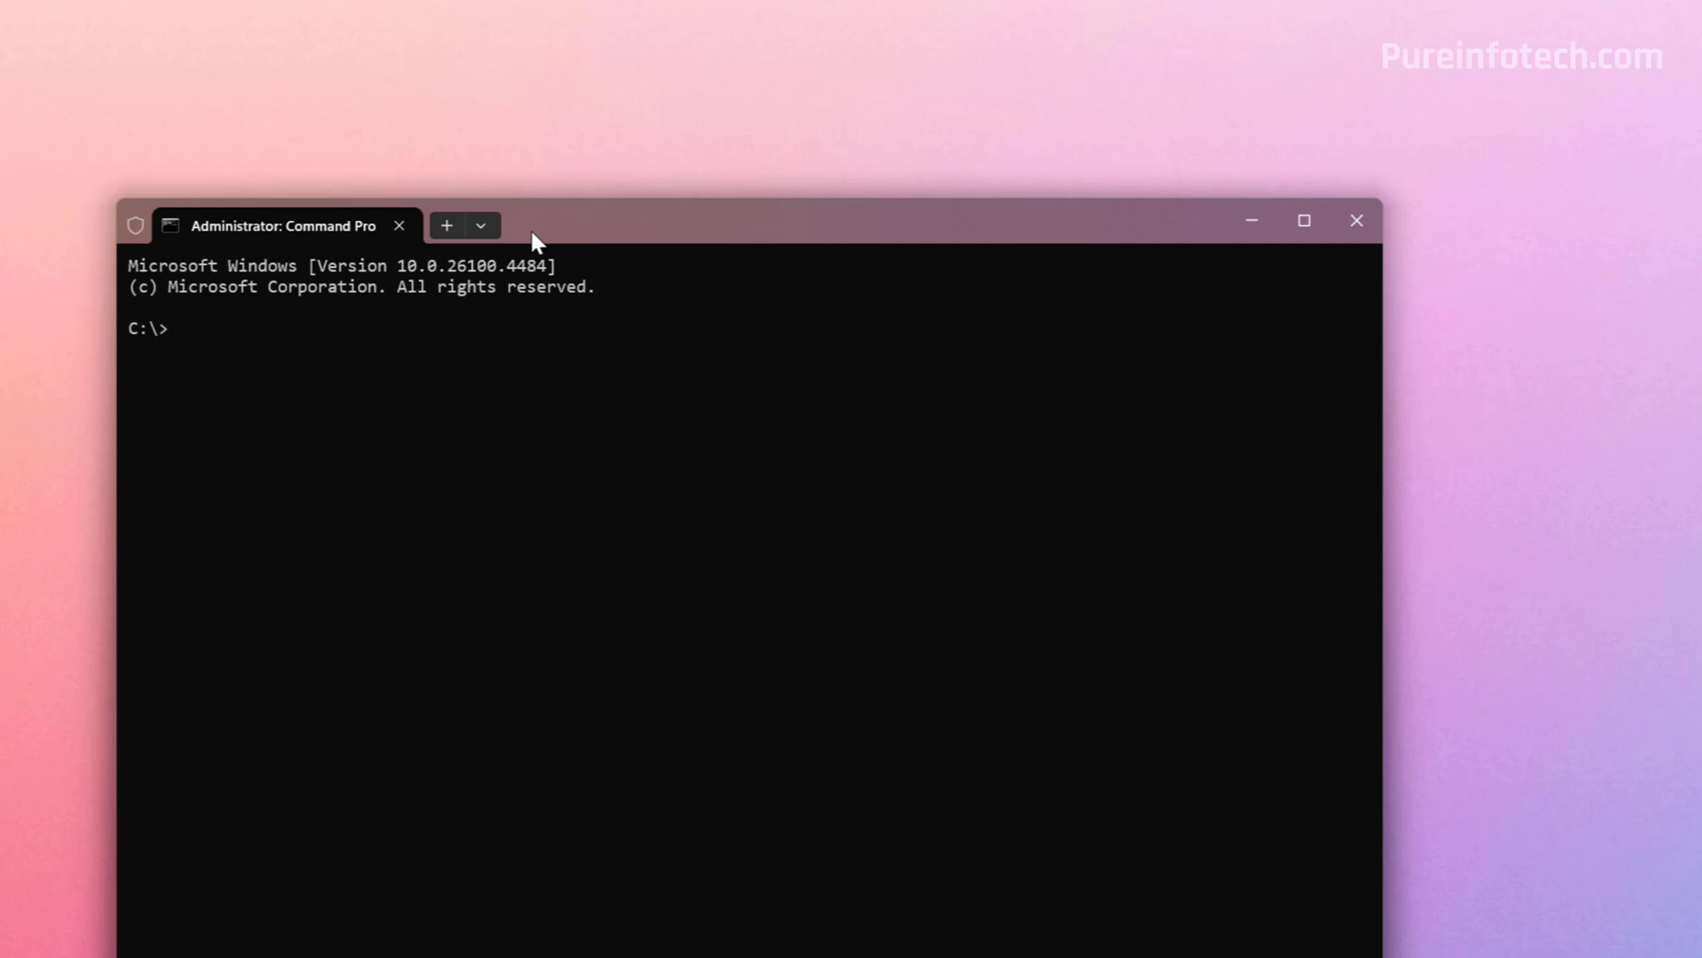
# In the elevated terminal, change into ViVeTool and run vivetool /enable /id:54238000
pyautogui.click(481, 225)
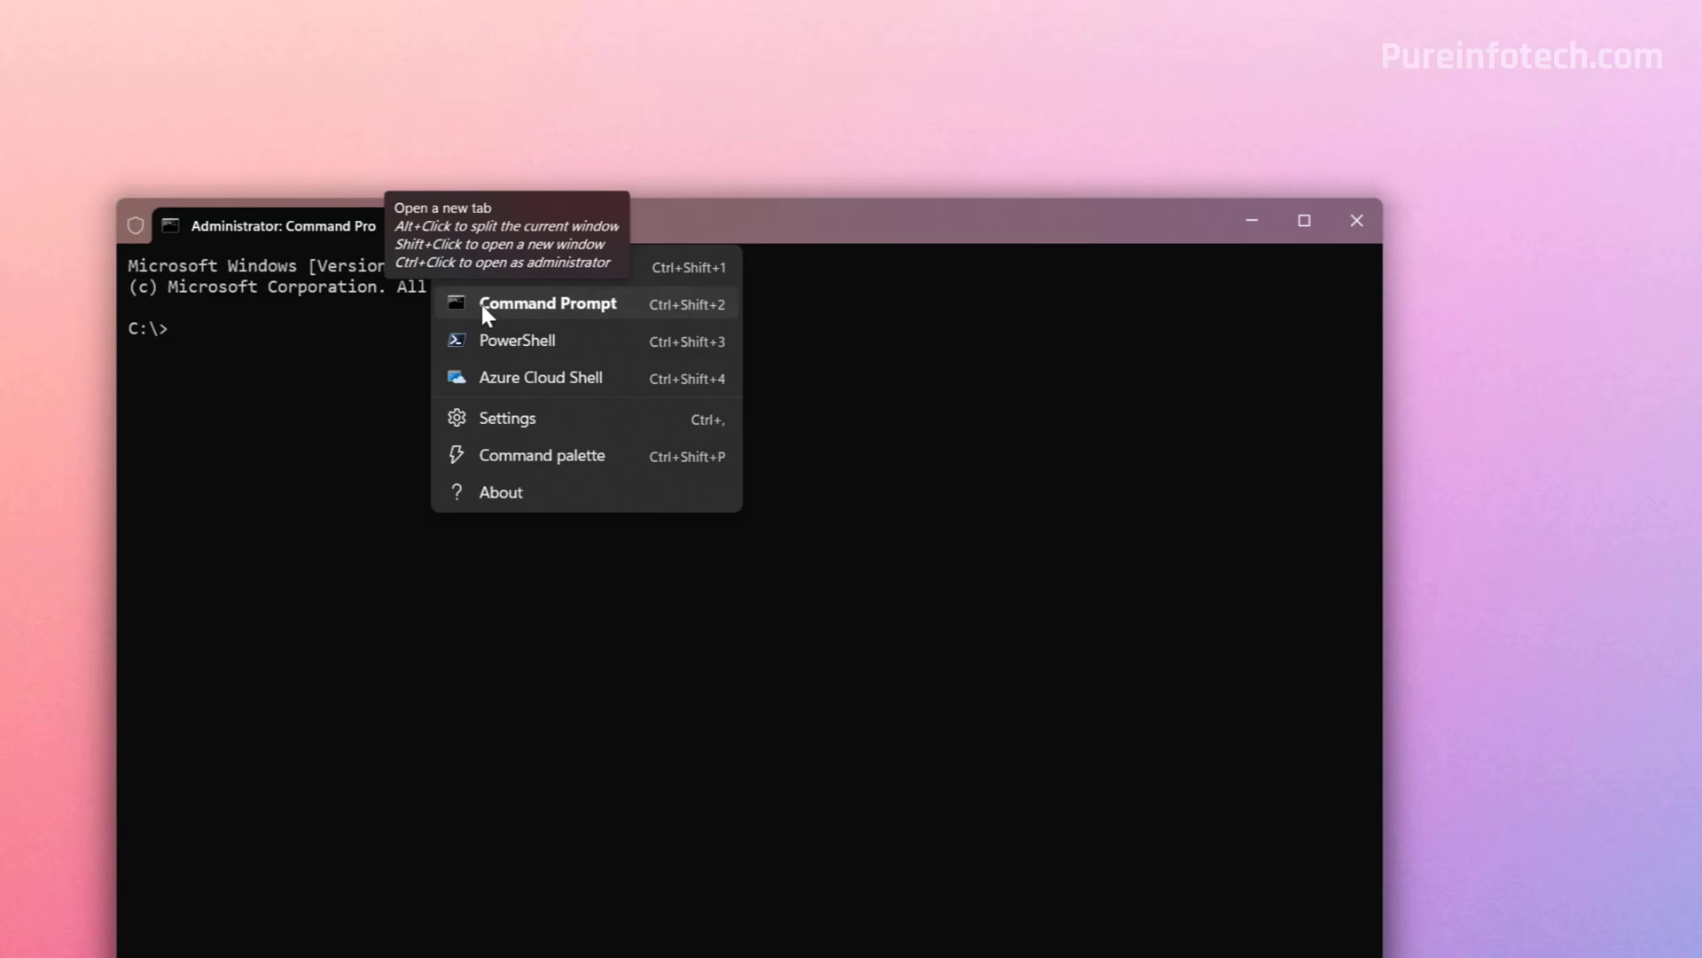
pyautogui.click(315, 437)
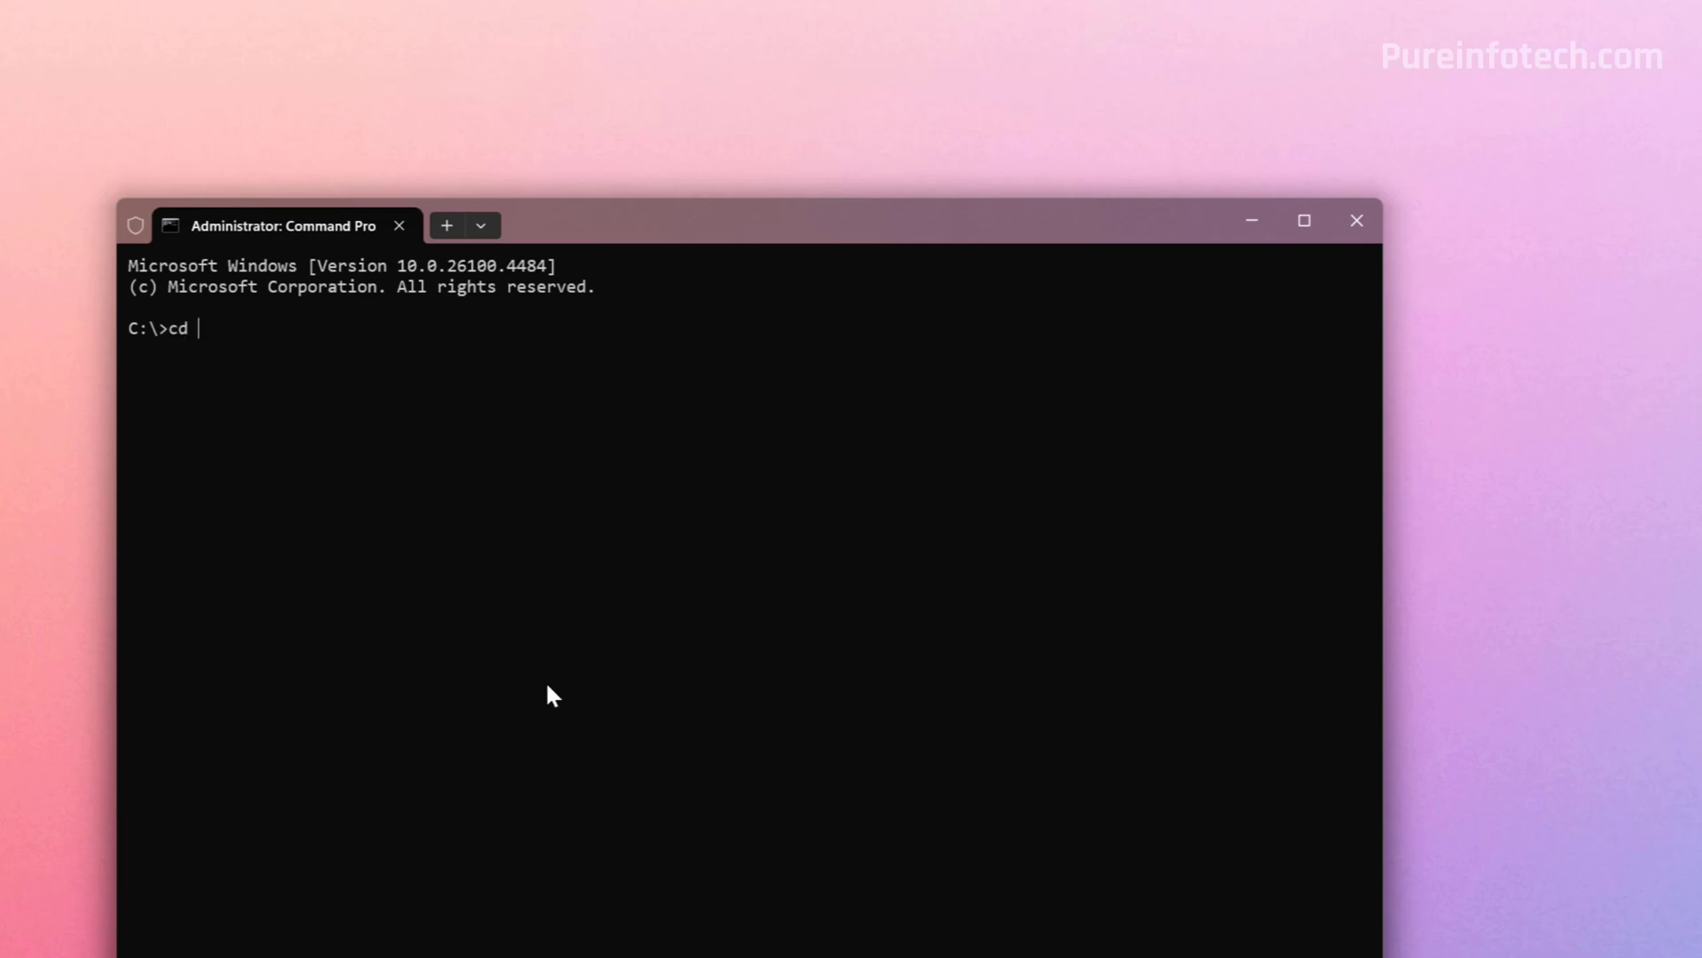
pyautogui.write('ViVeTool')
pyautogui.press('Return')
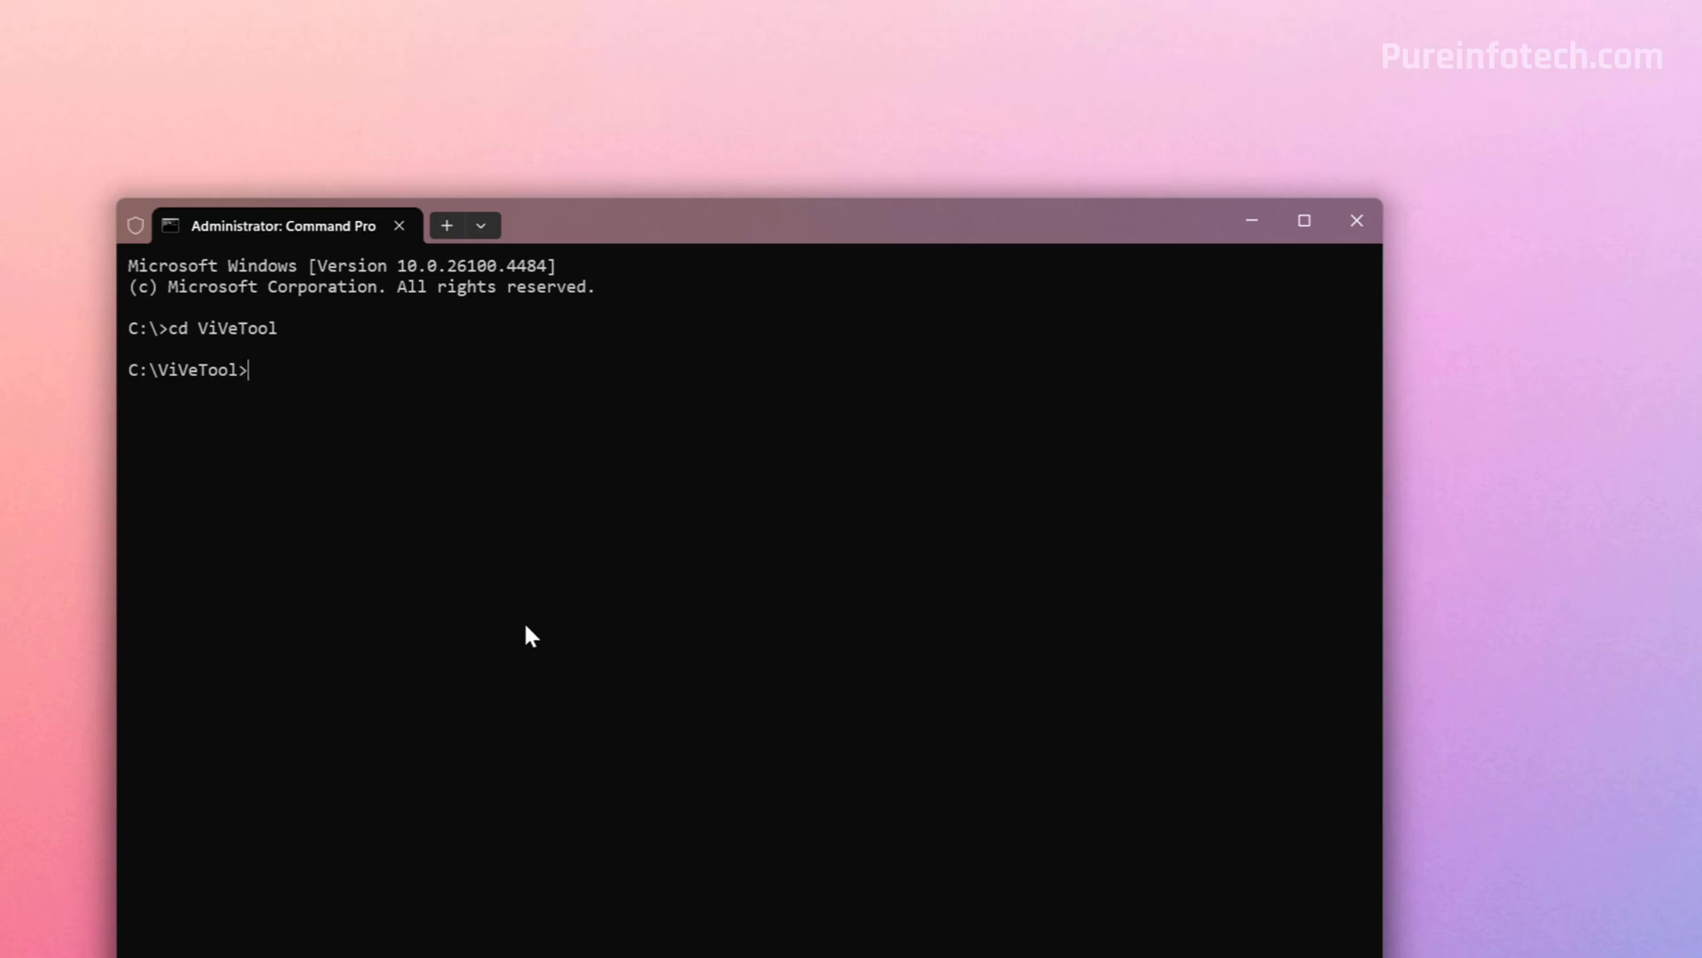
pyautogui.write('vivetool /enable /id:54238000')
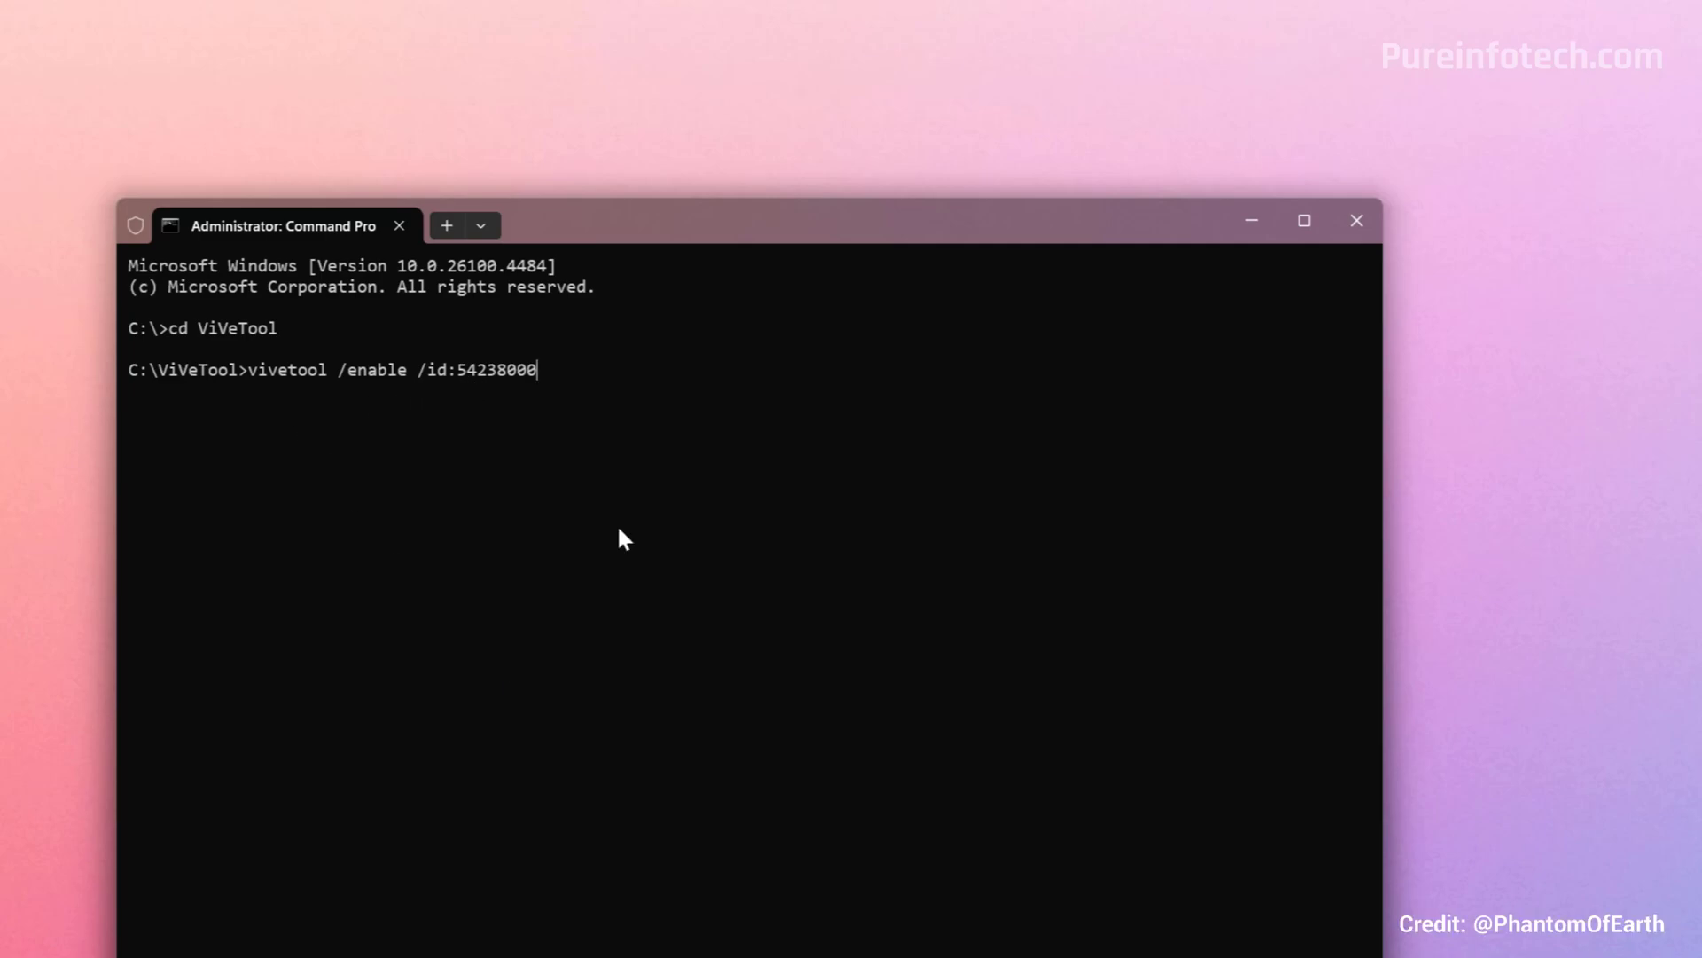
pyautogui.press('Return')
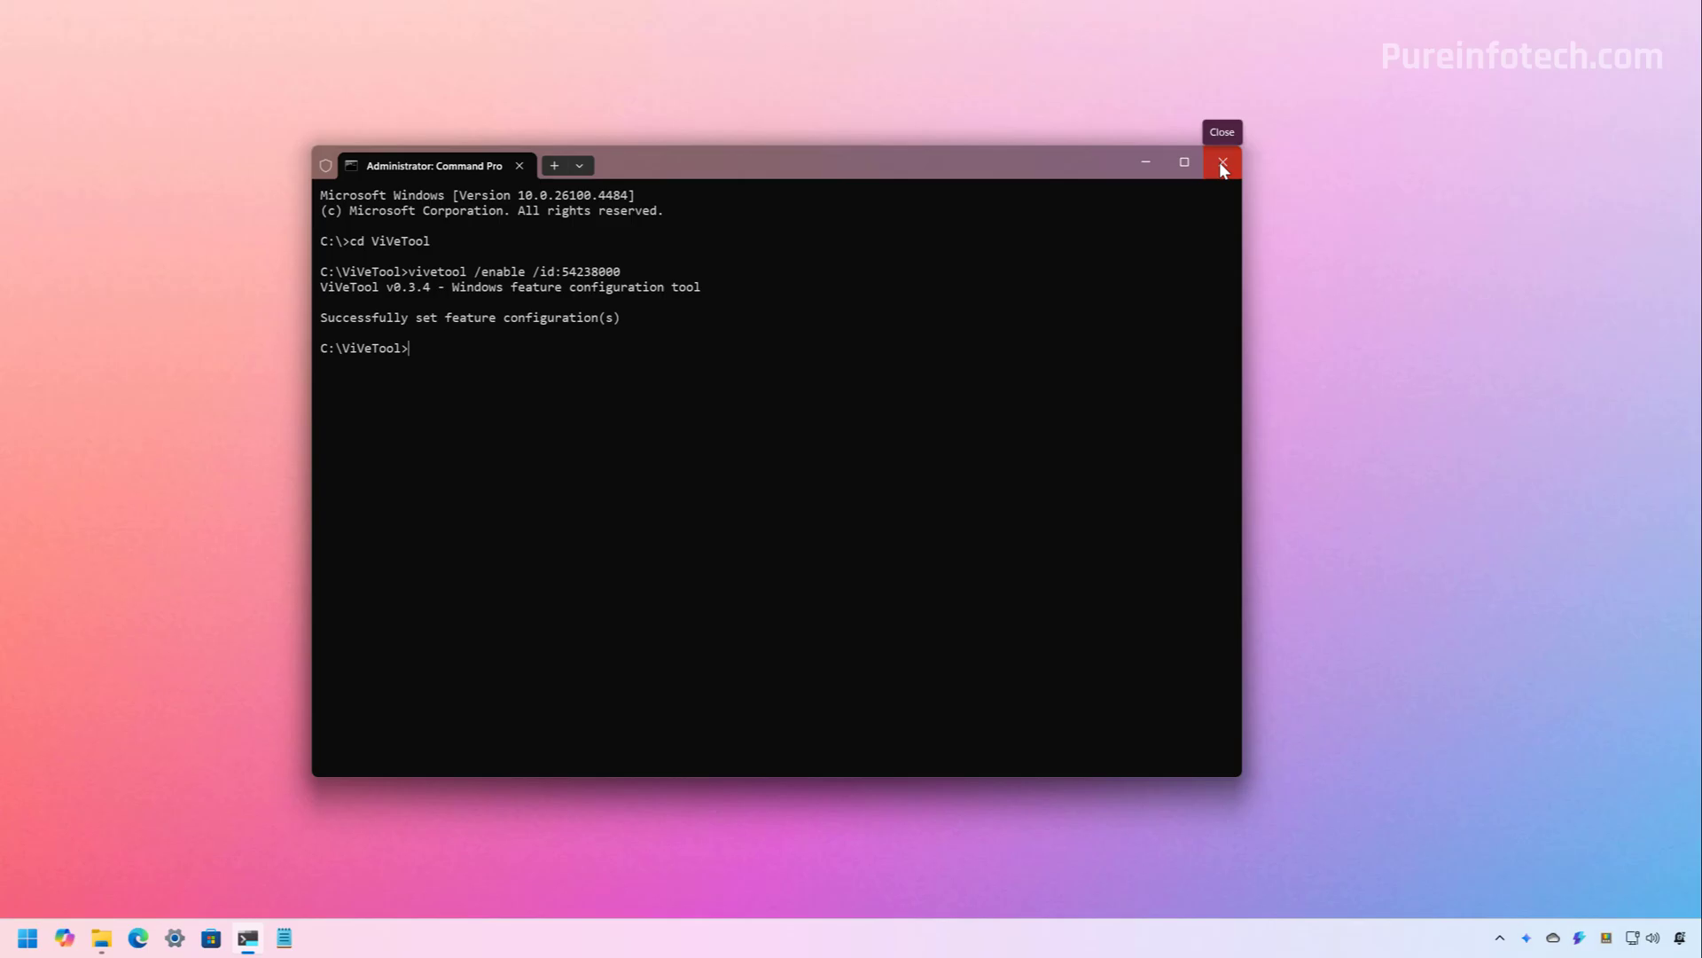
# Close the terminal, restart Windows, and enter the sign-in PIN
pyautogui.click(1221, 165)
pyautogui.click(28, 939)
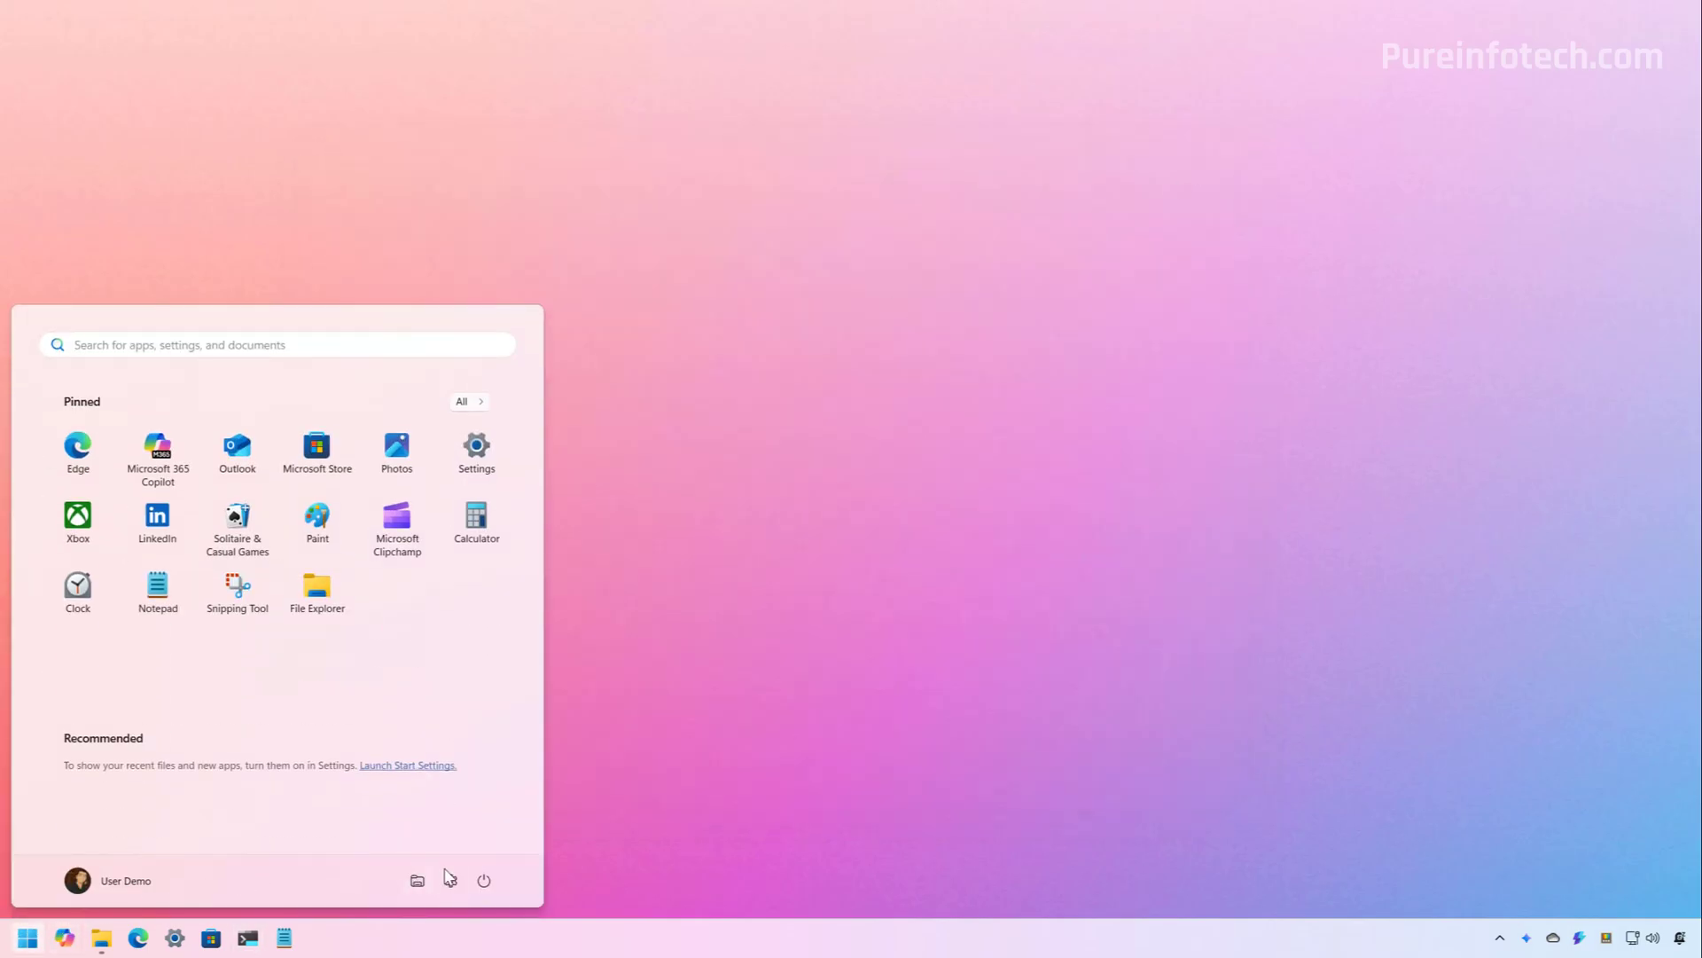
pyautogui.click(484, 881)
pyautogui.click(469, 852)
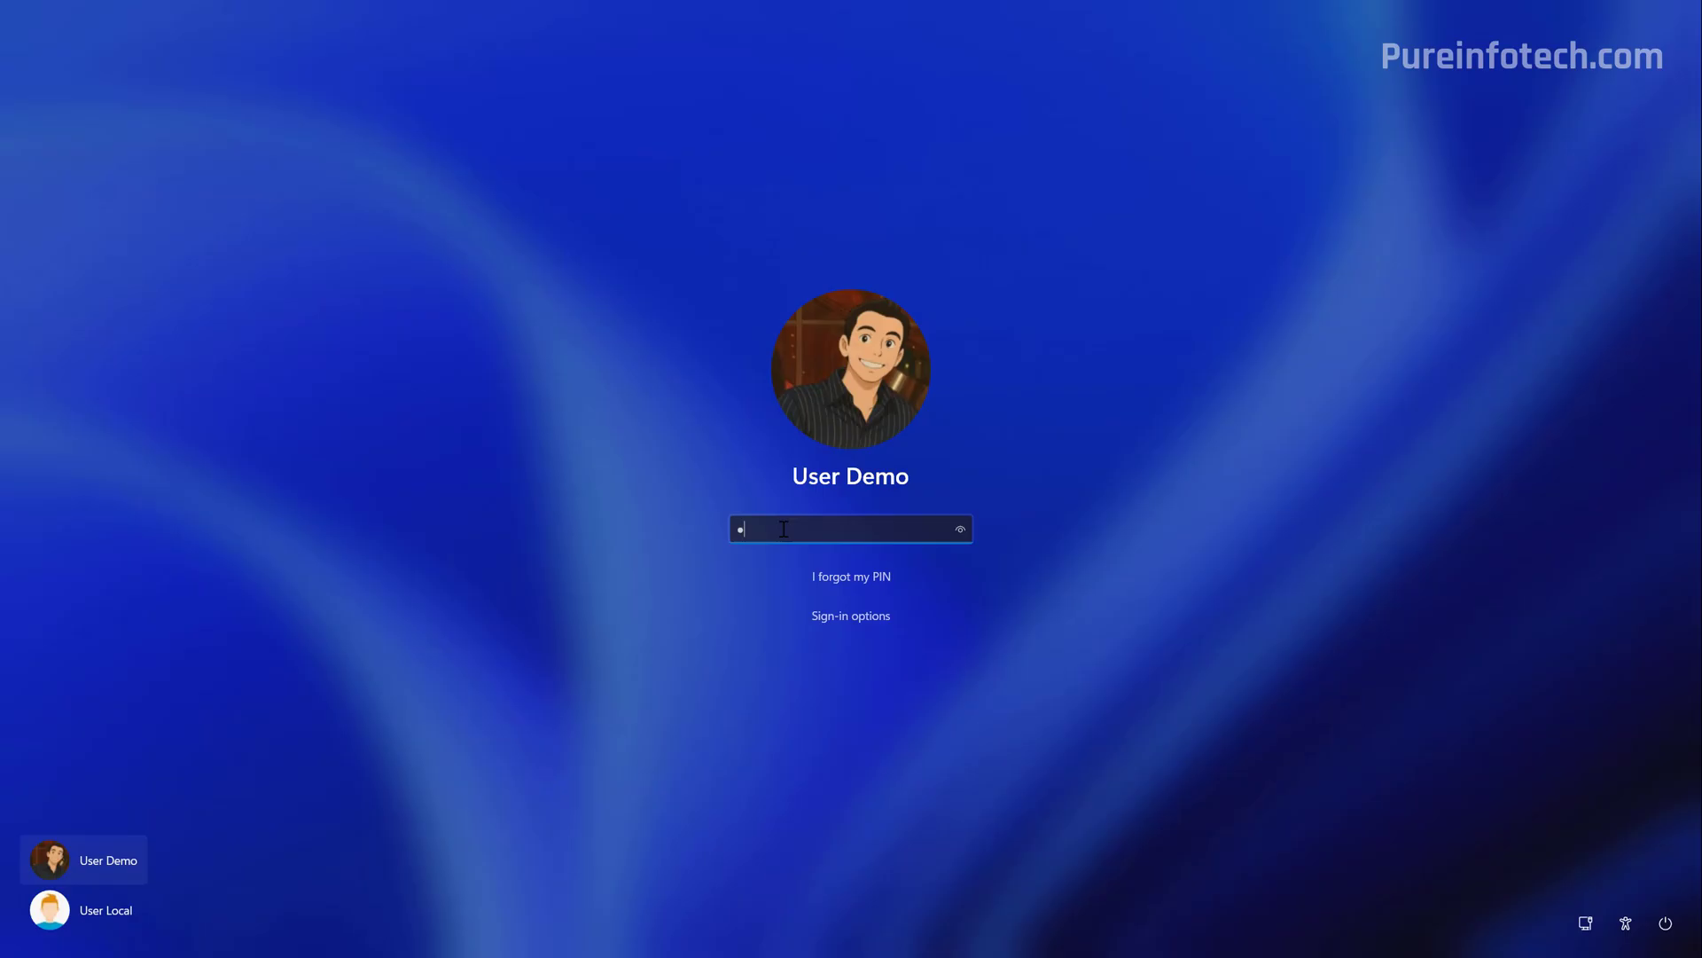
pyautogui.write('123')
pyautogui.write('4')
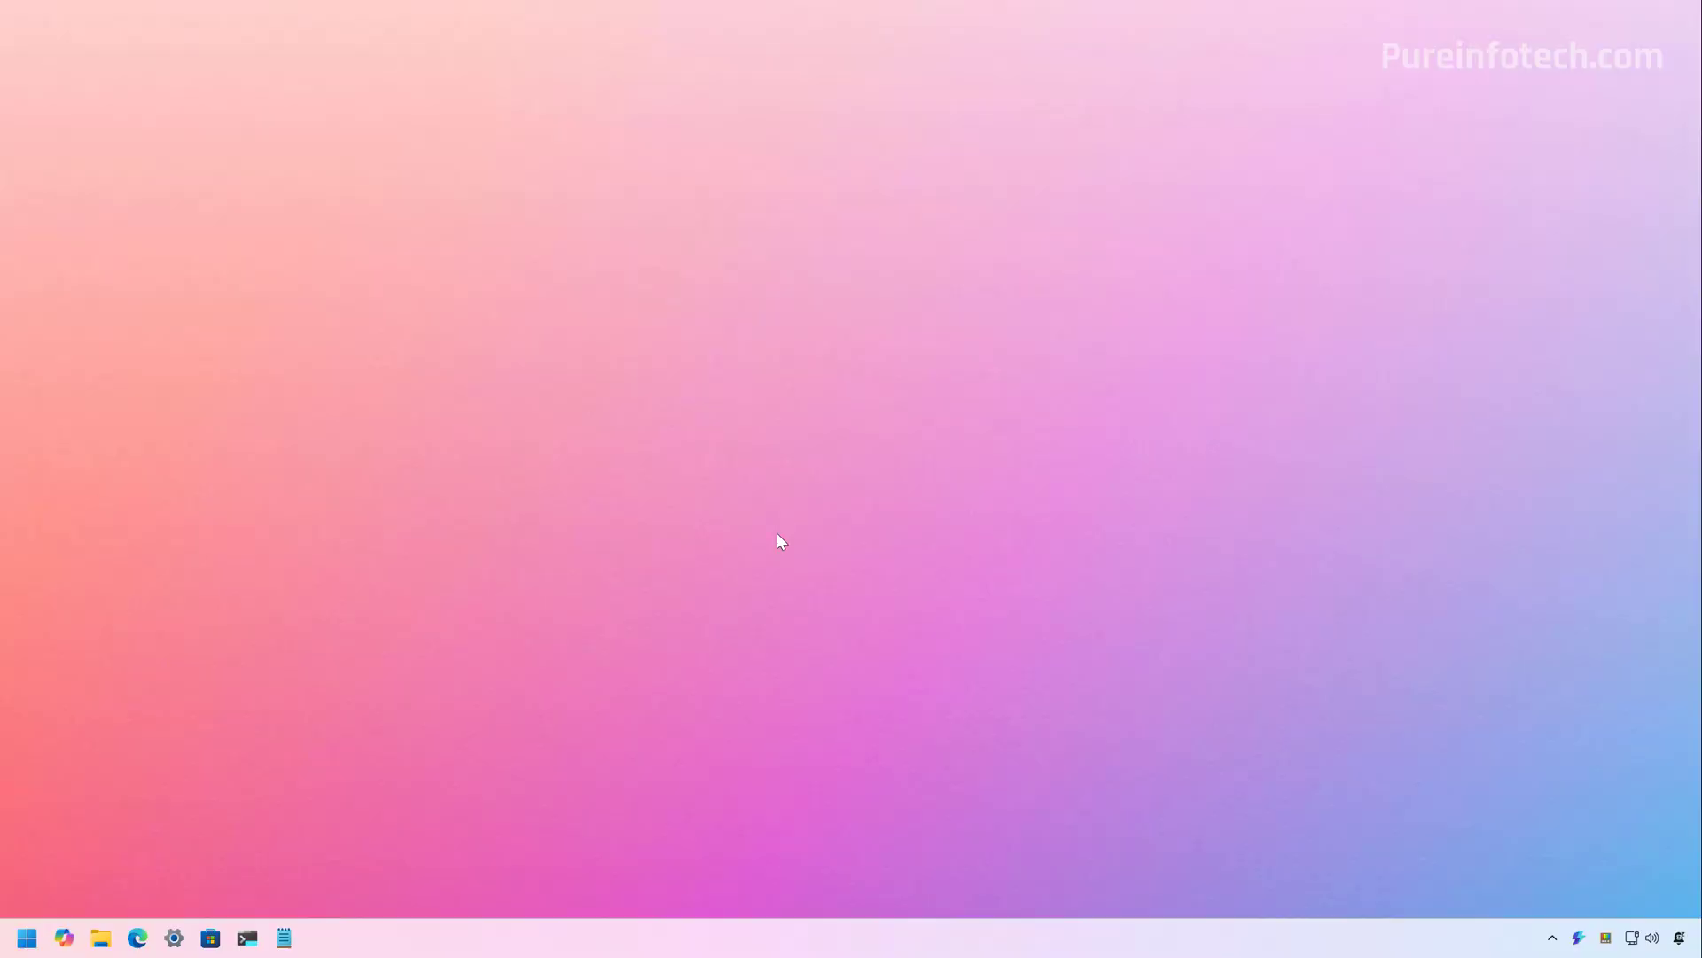
# Check that Taskbar behaviors shows smaller taskbar buttons set to 'When taskbar is full', then minimize Settings
pyautogui.click(173, 938)
pyautogui.scroll(-1, 866, 399)
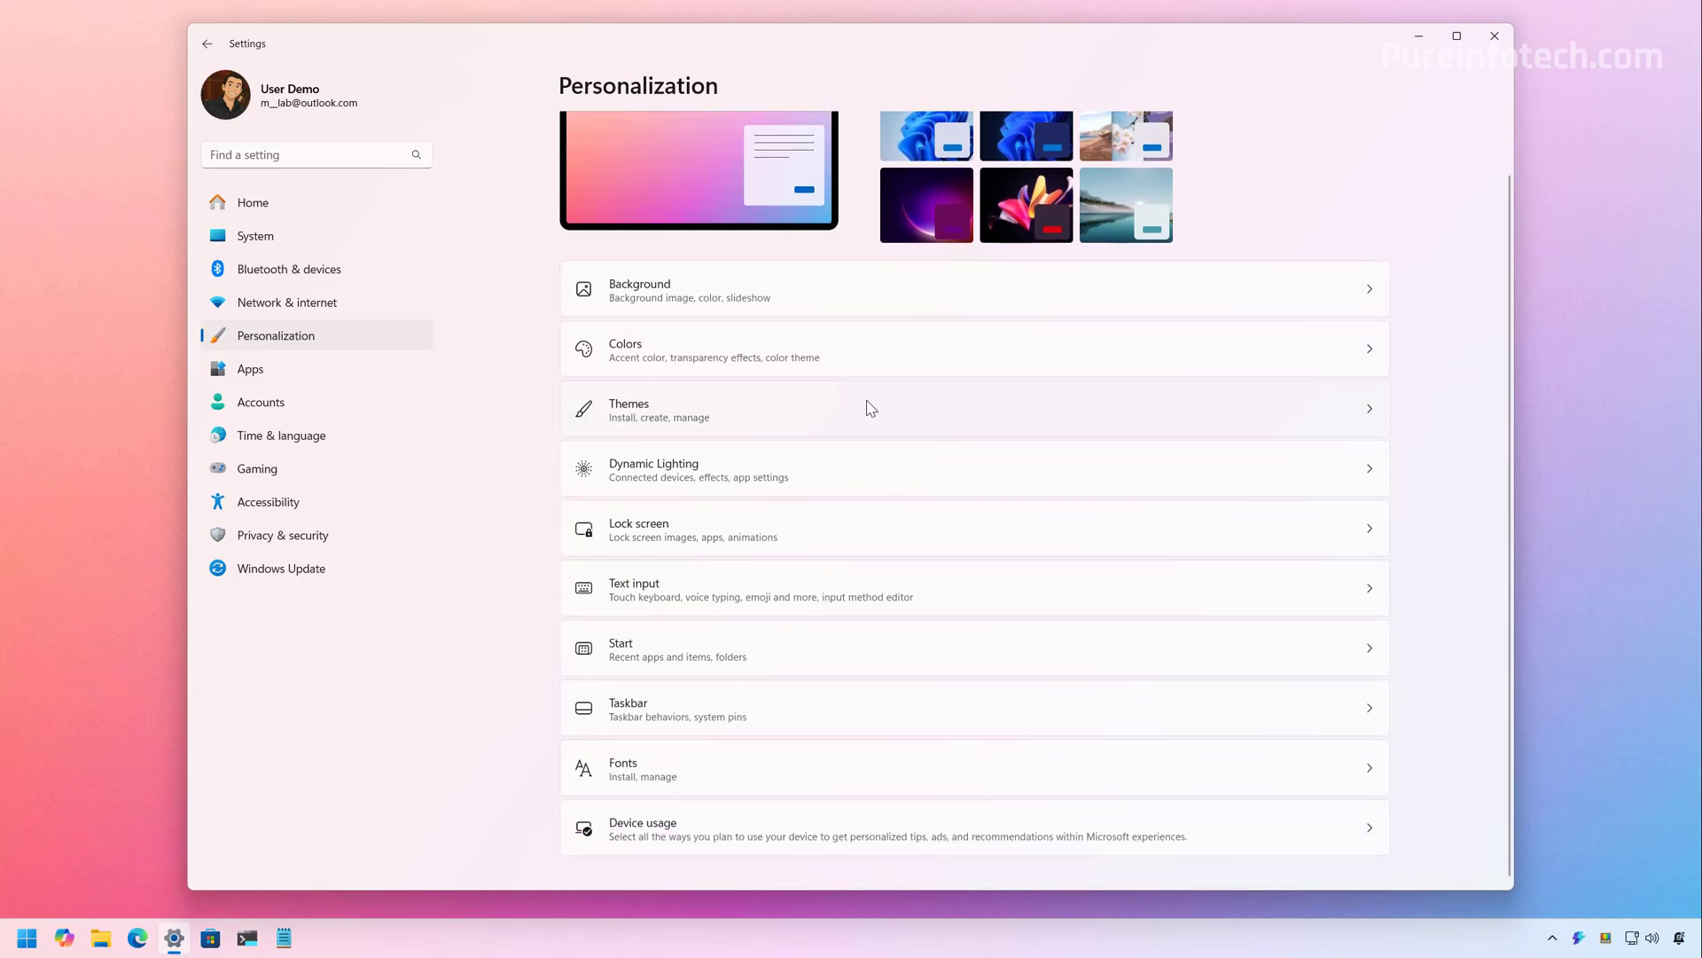
pyautogui.click(700, 725)
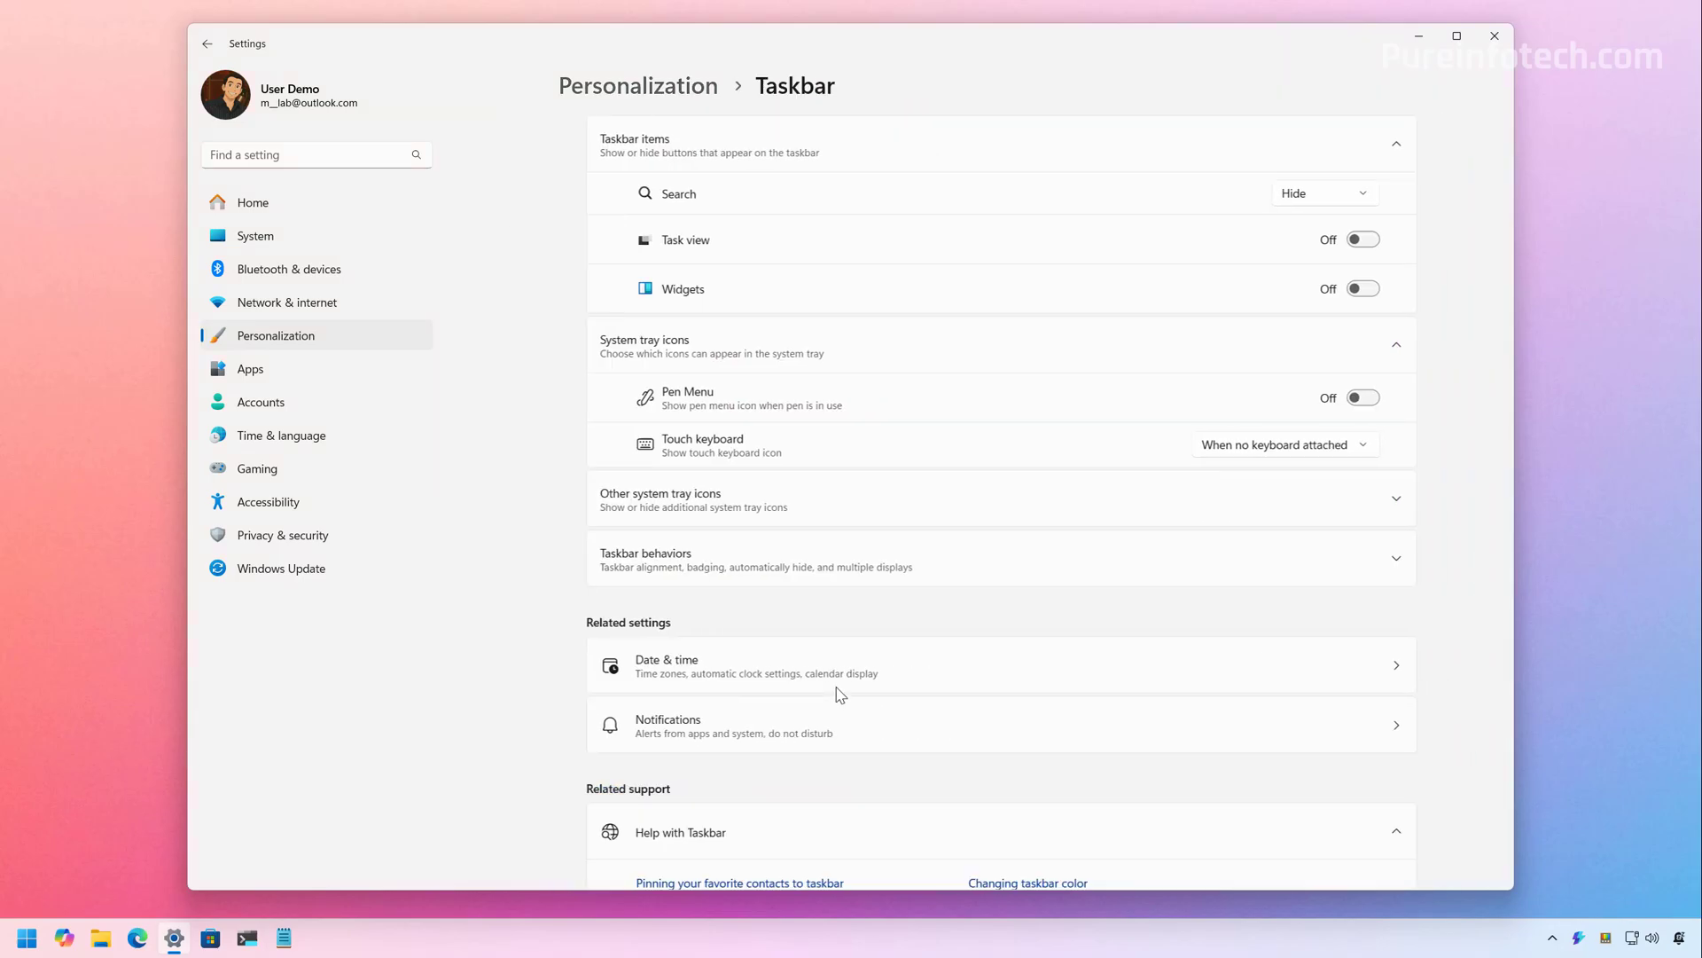
pyautogui.click(1001, 564)
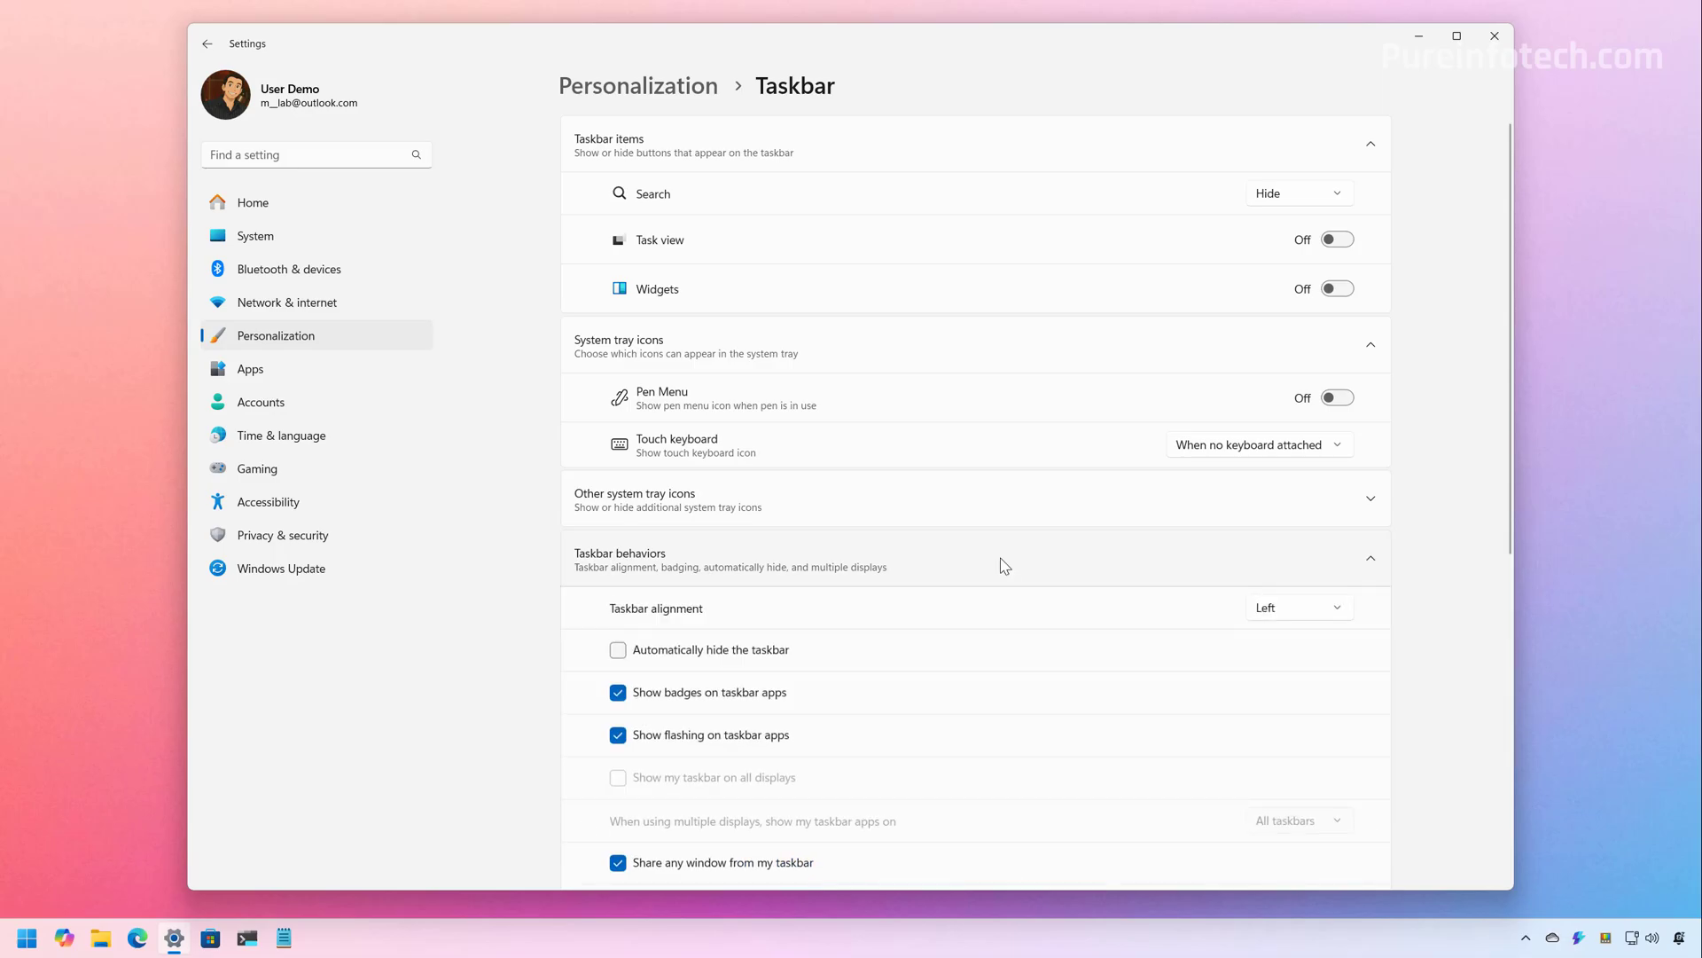
pyautogui.scroll(-5, 1005, 566)
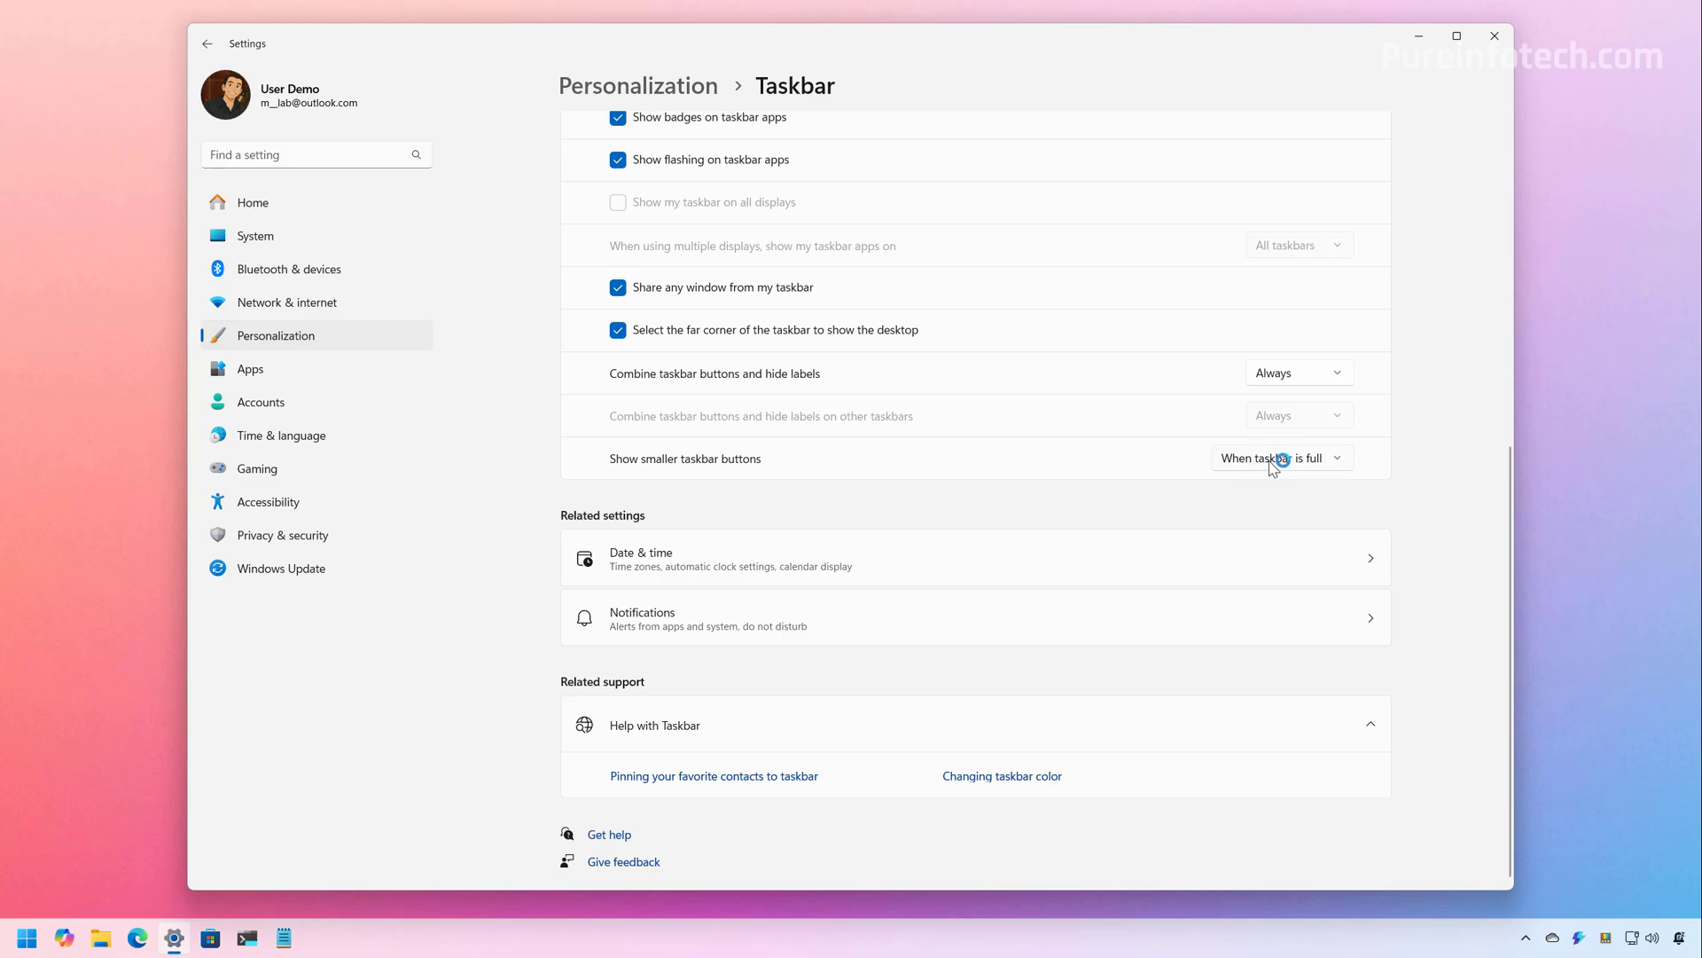
pyautogui.click(1420, 40)
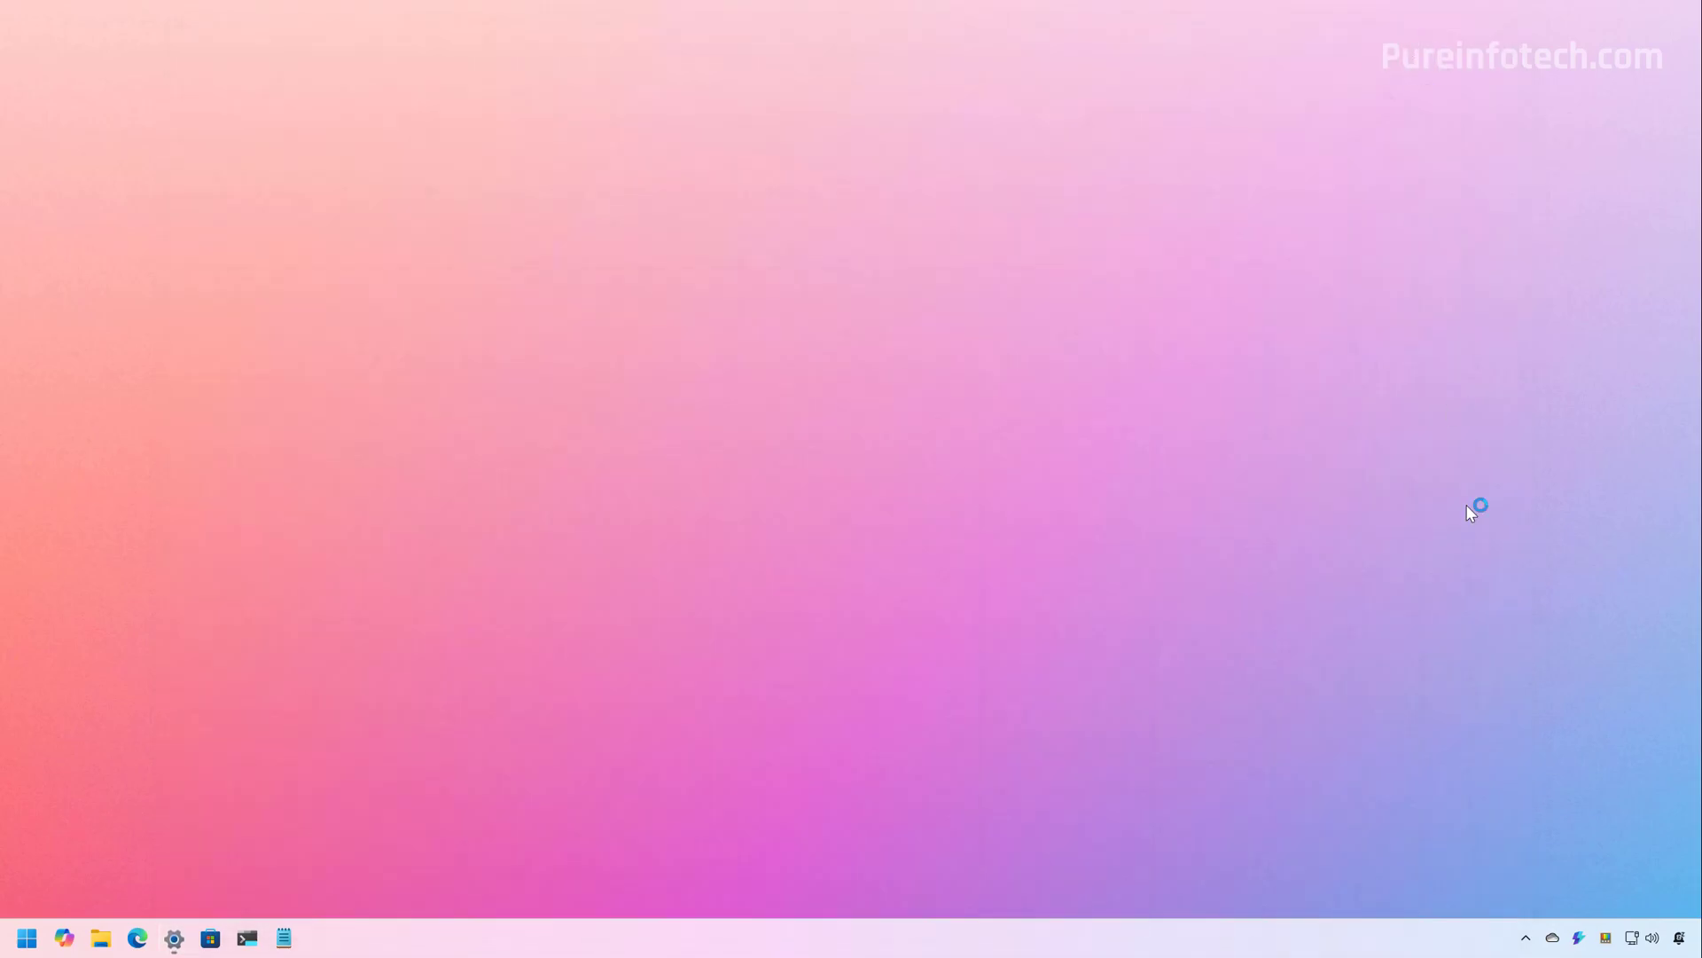
pyautogui.click(1645, 938)
pyautogui.click(1483, 671)
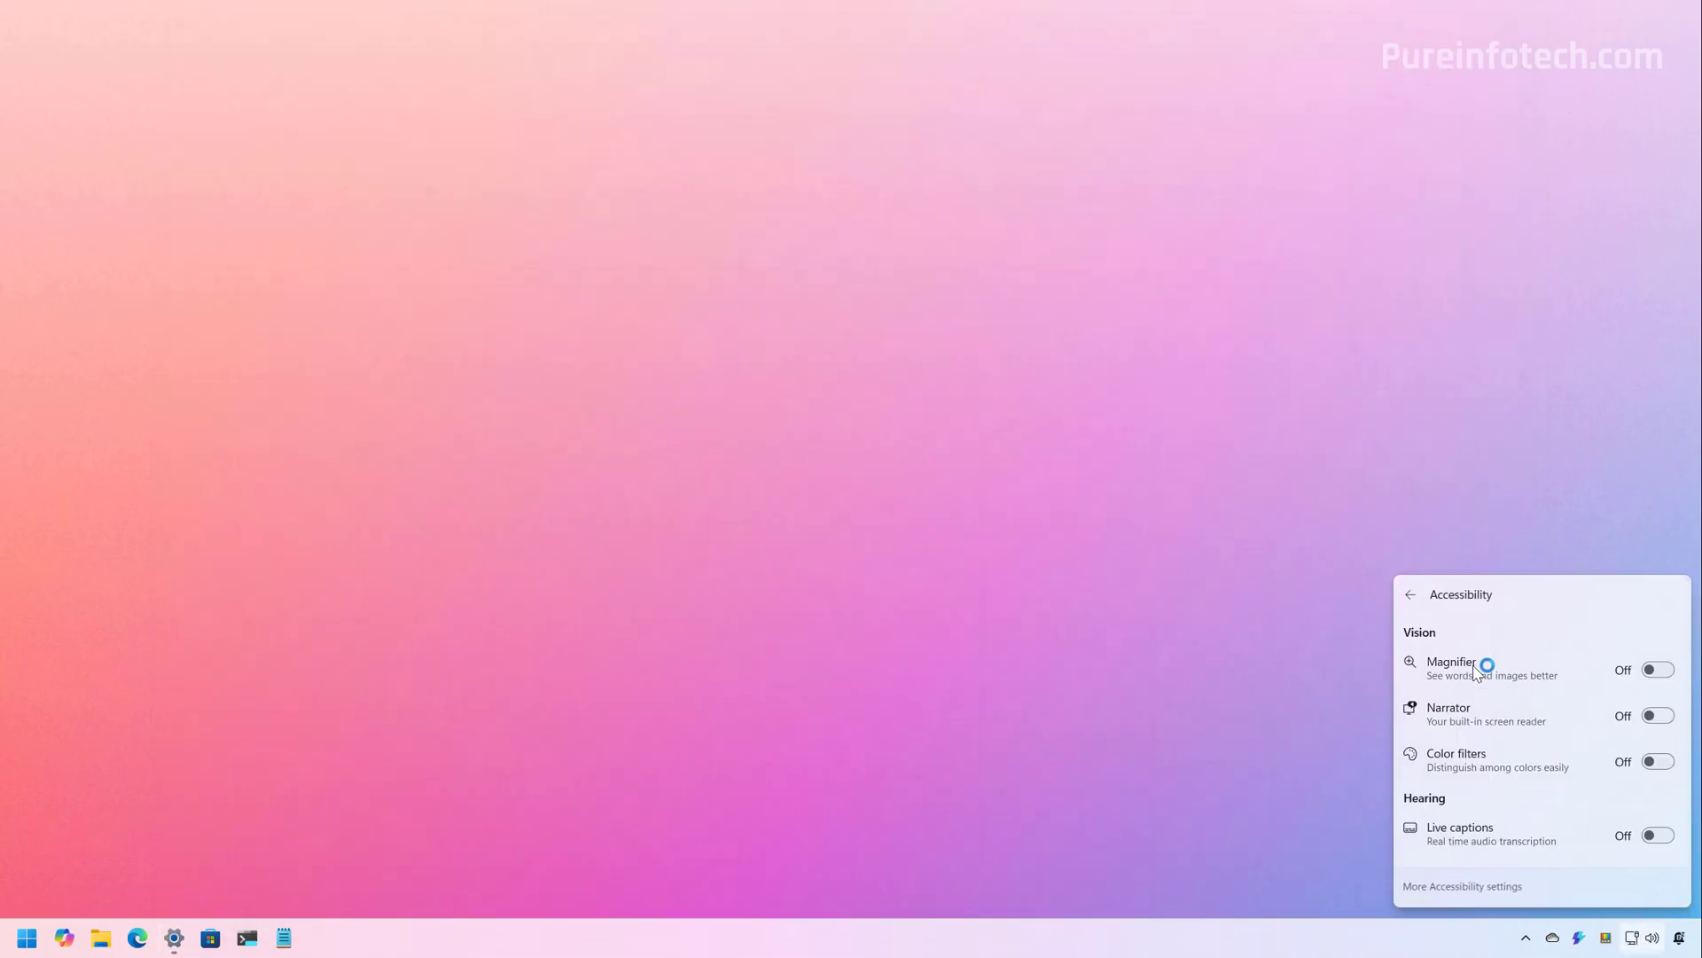
pyautogui.press('Escape')
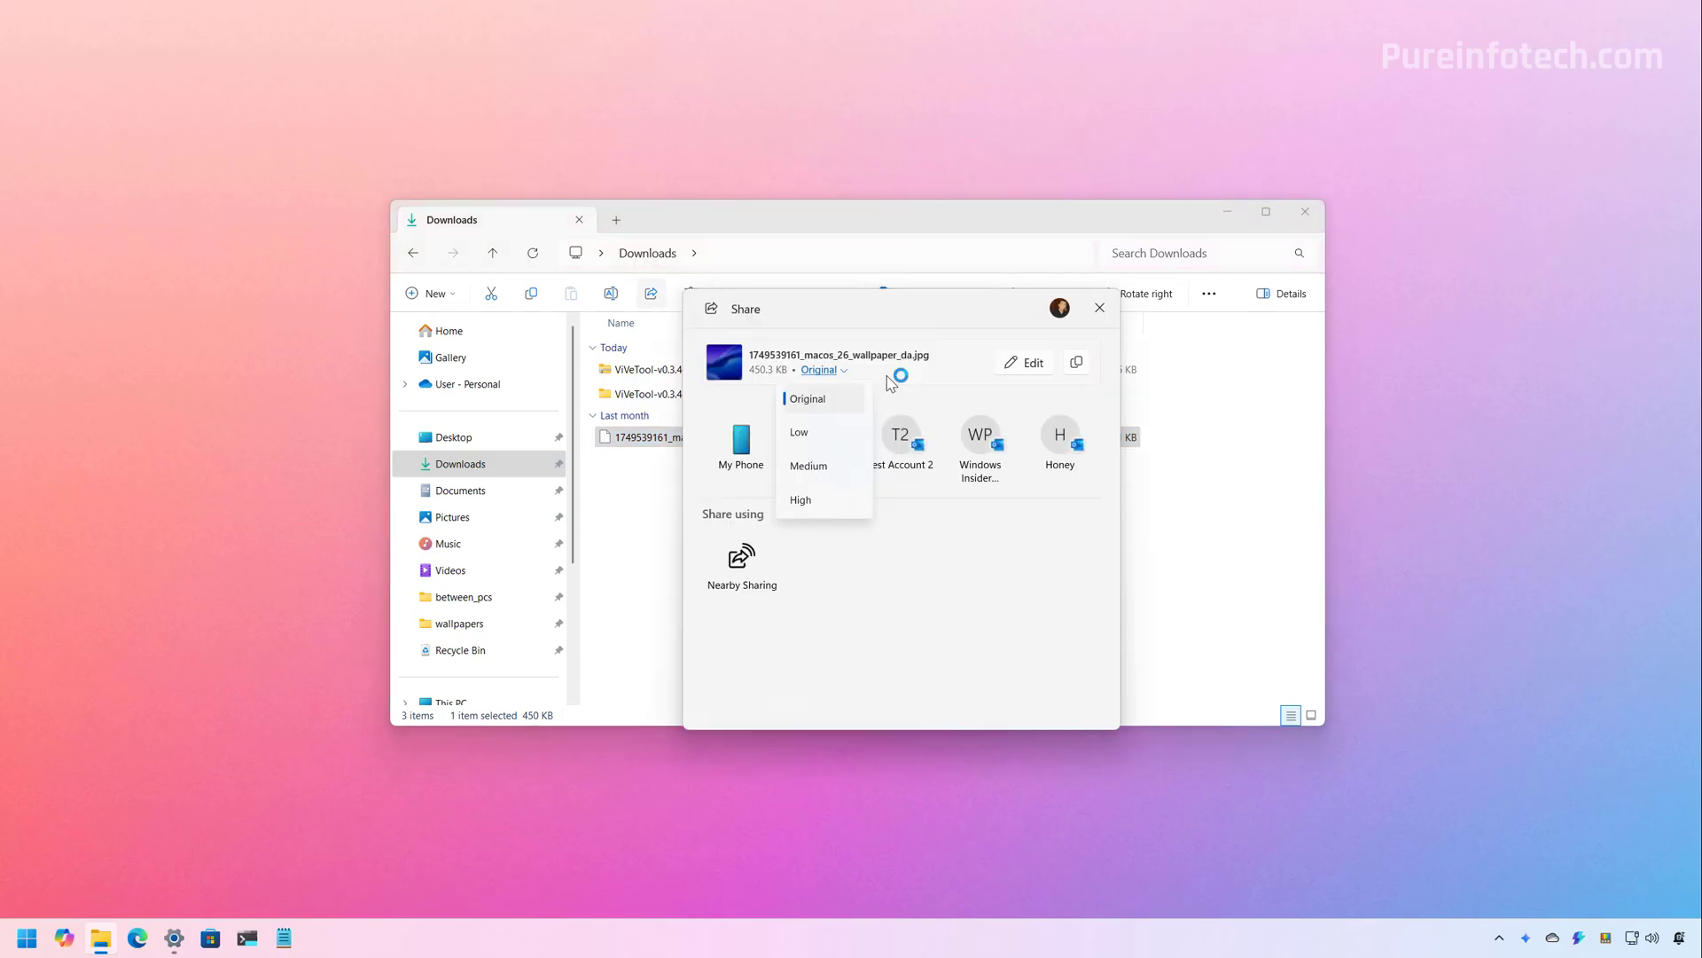
pyautogui.click(965, 315)
pyautogui.click(1099, 308)
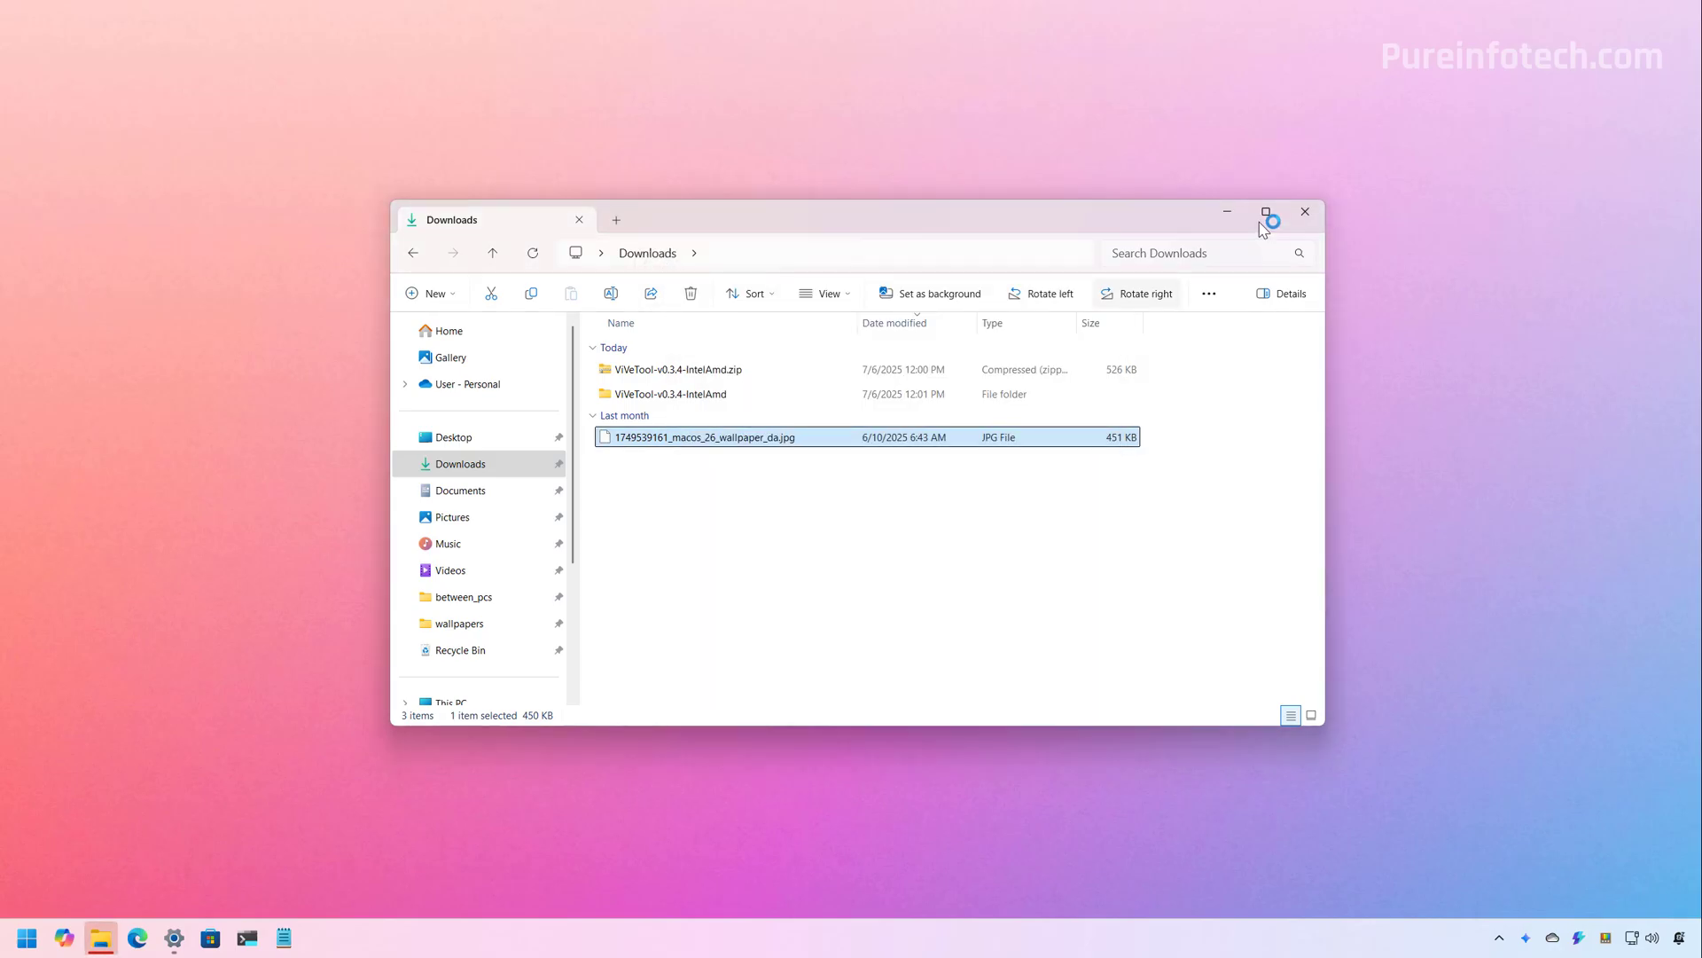
pyautogui.click(1306, 211)
pyautogui.click(174, 937)
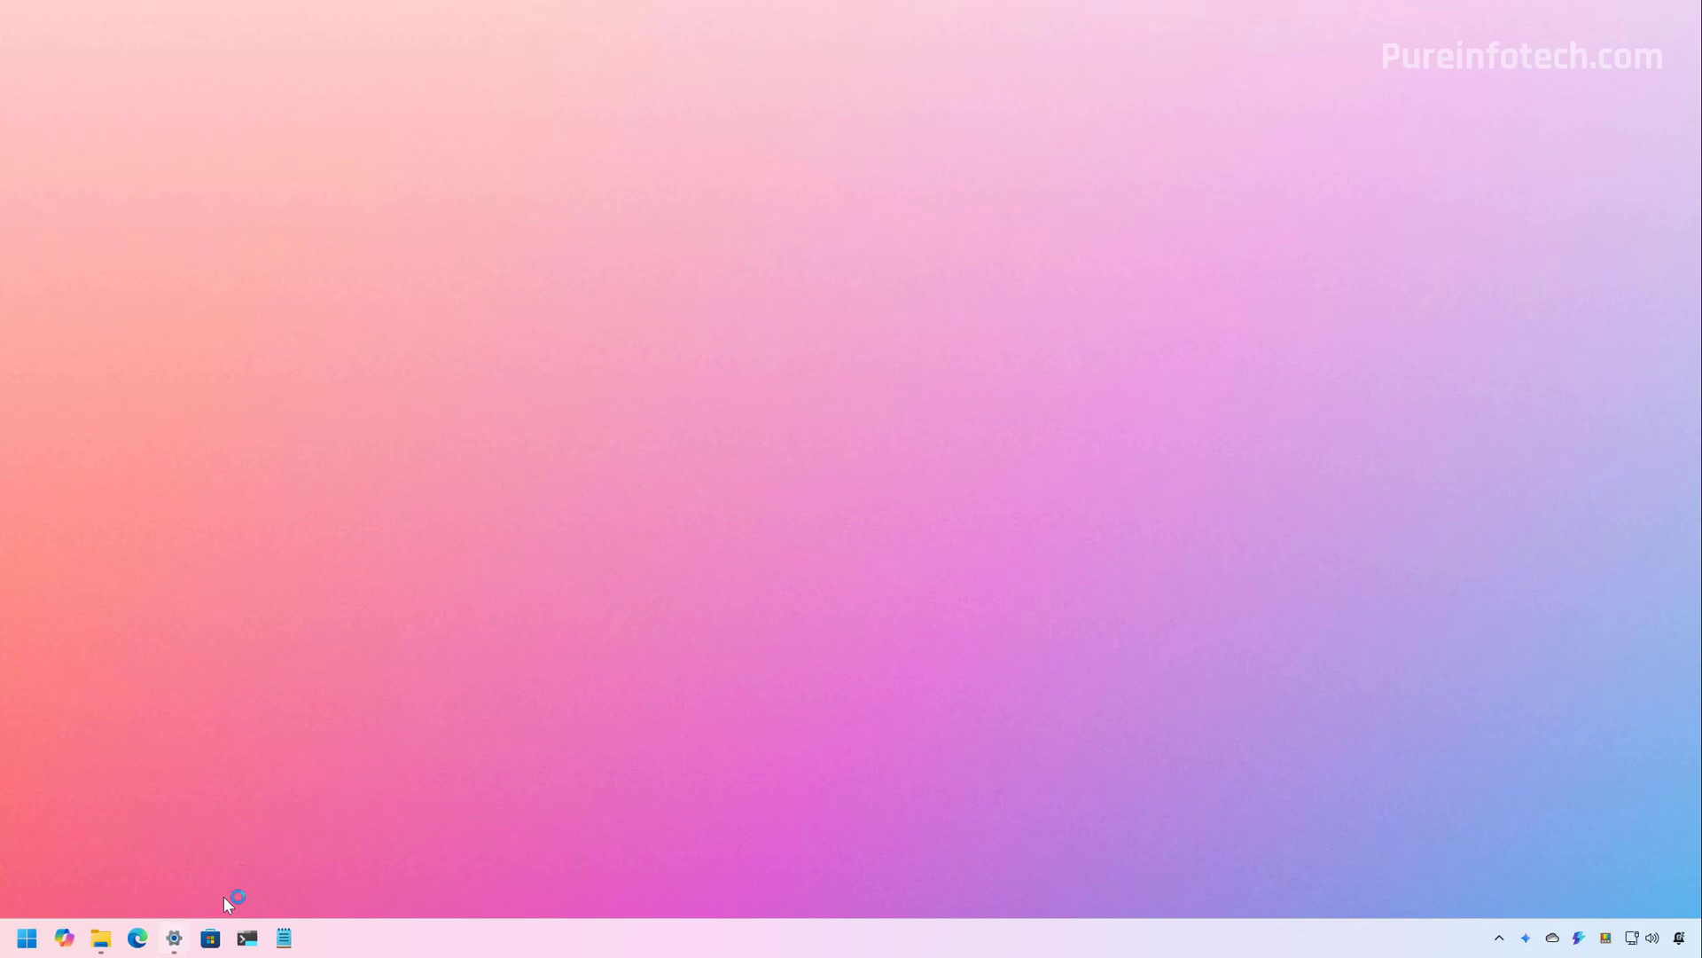
# Review the Language & region page showing English (United States) and its features, then close Settings
pyautogui.click(303, 434)
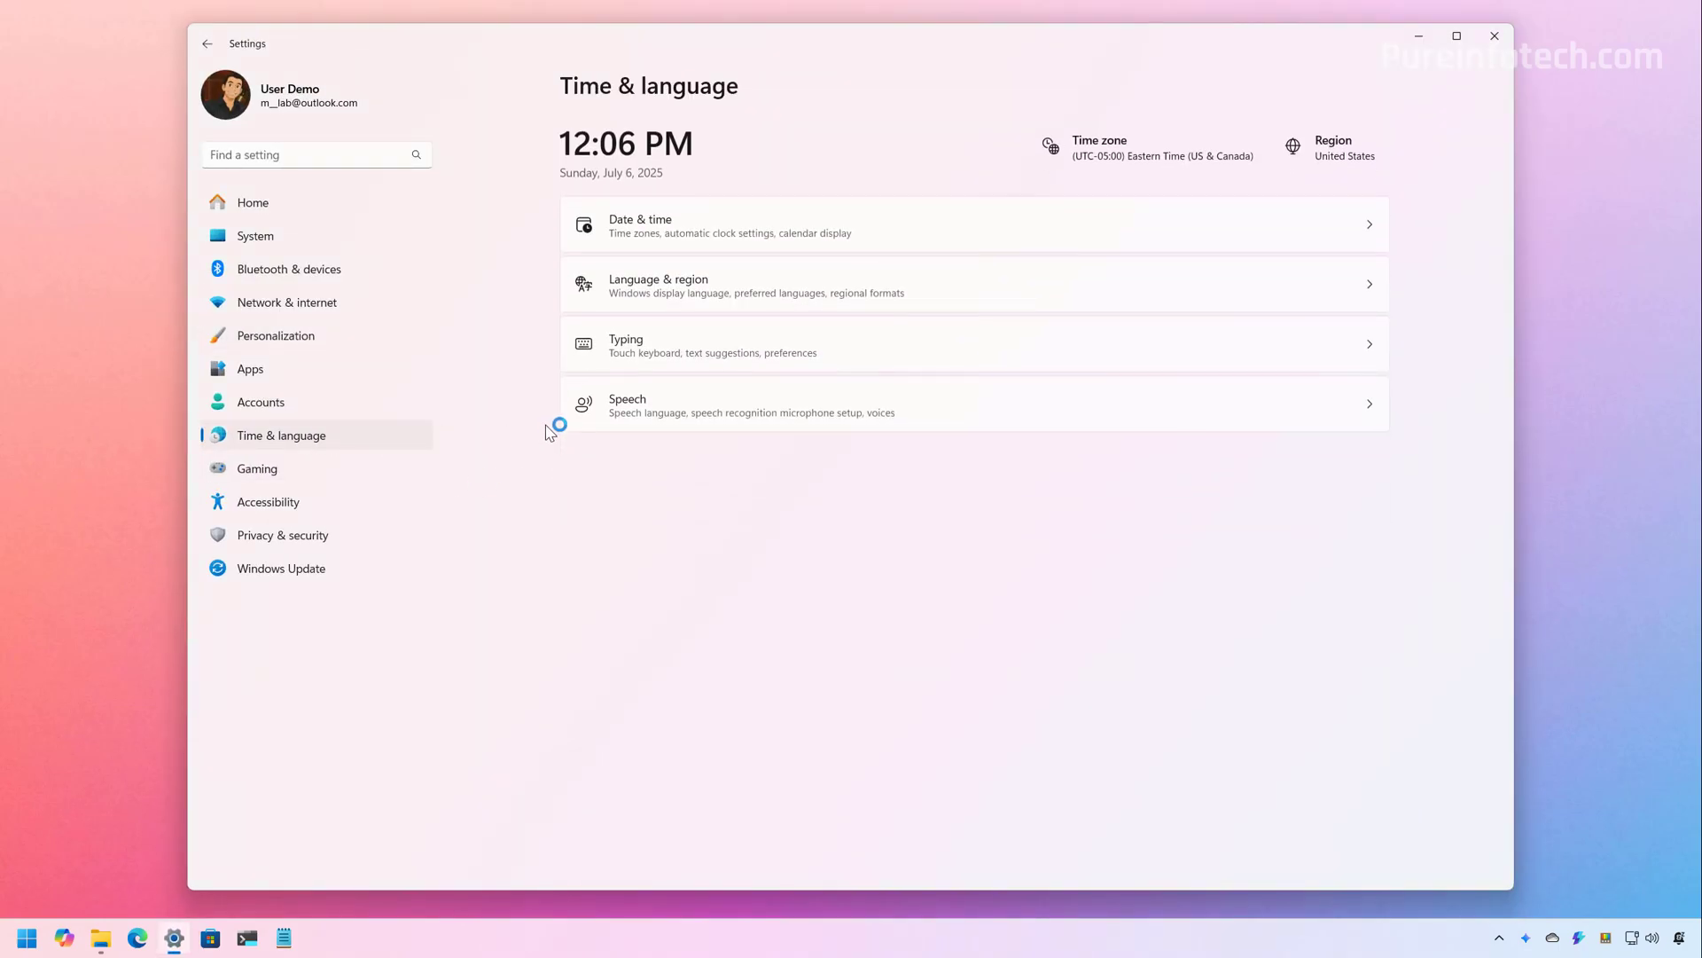
pyautogui.click(743, 289)
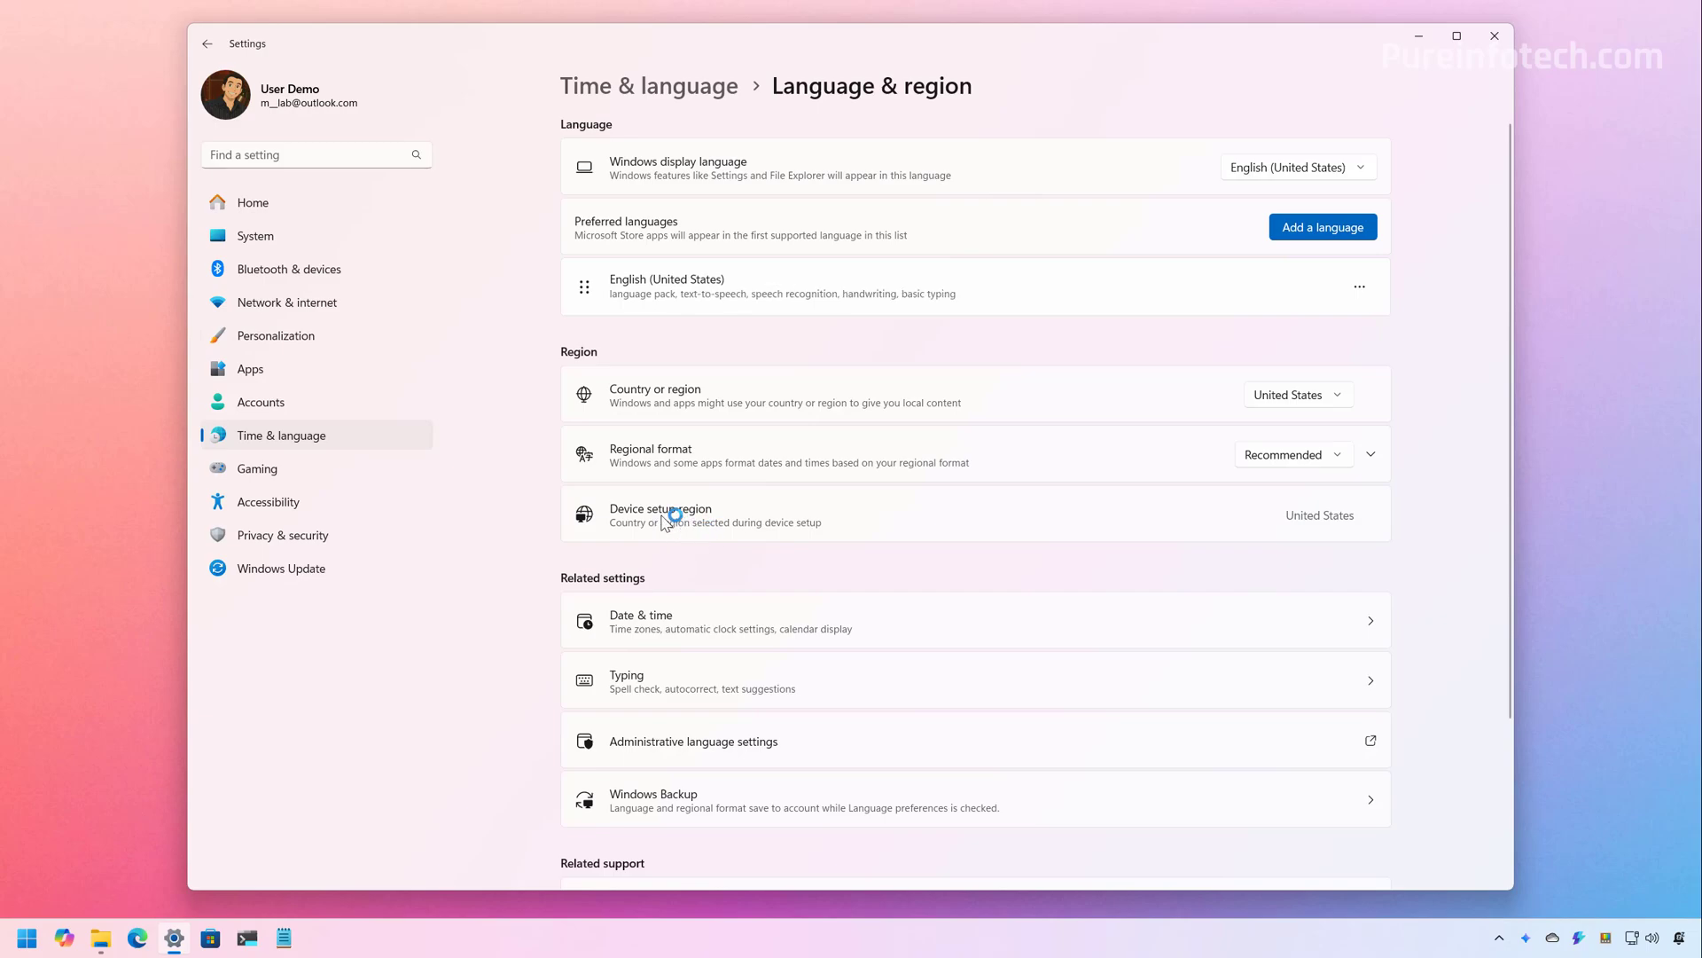
pyautogui.click(1497, 39)
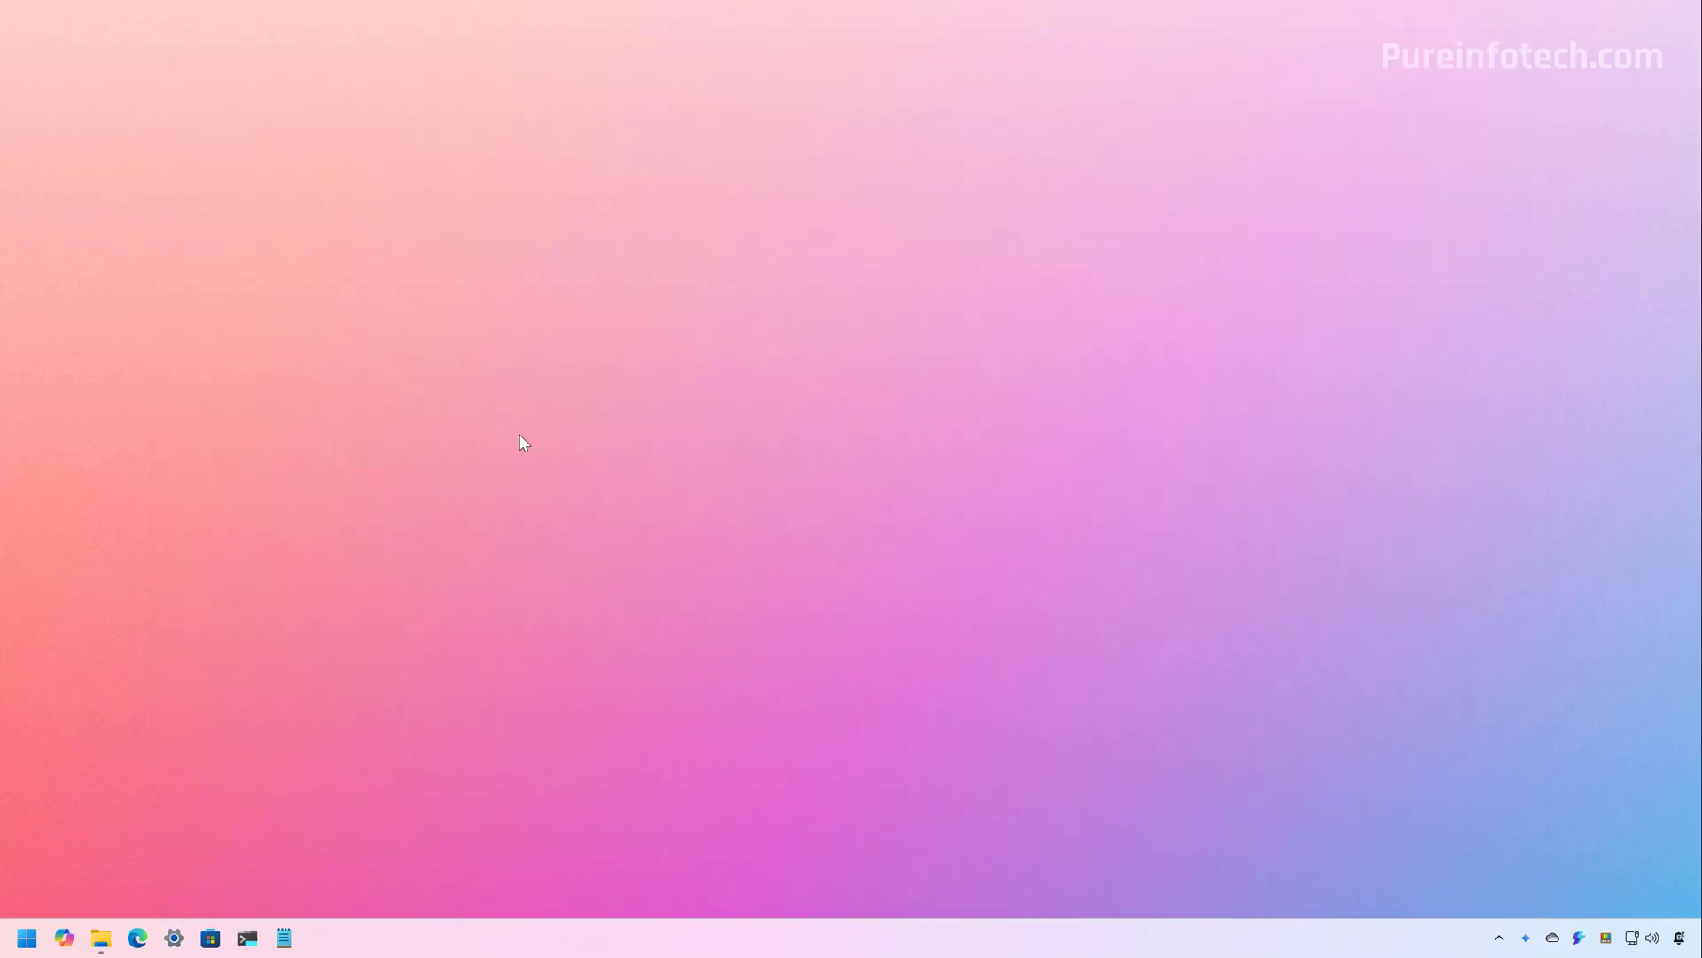
# Launch Terminal Preview as administrator from a Start search for 'term' and approve elevation
pyautogui.click(27, 938)
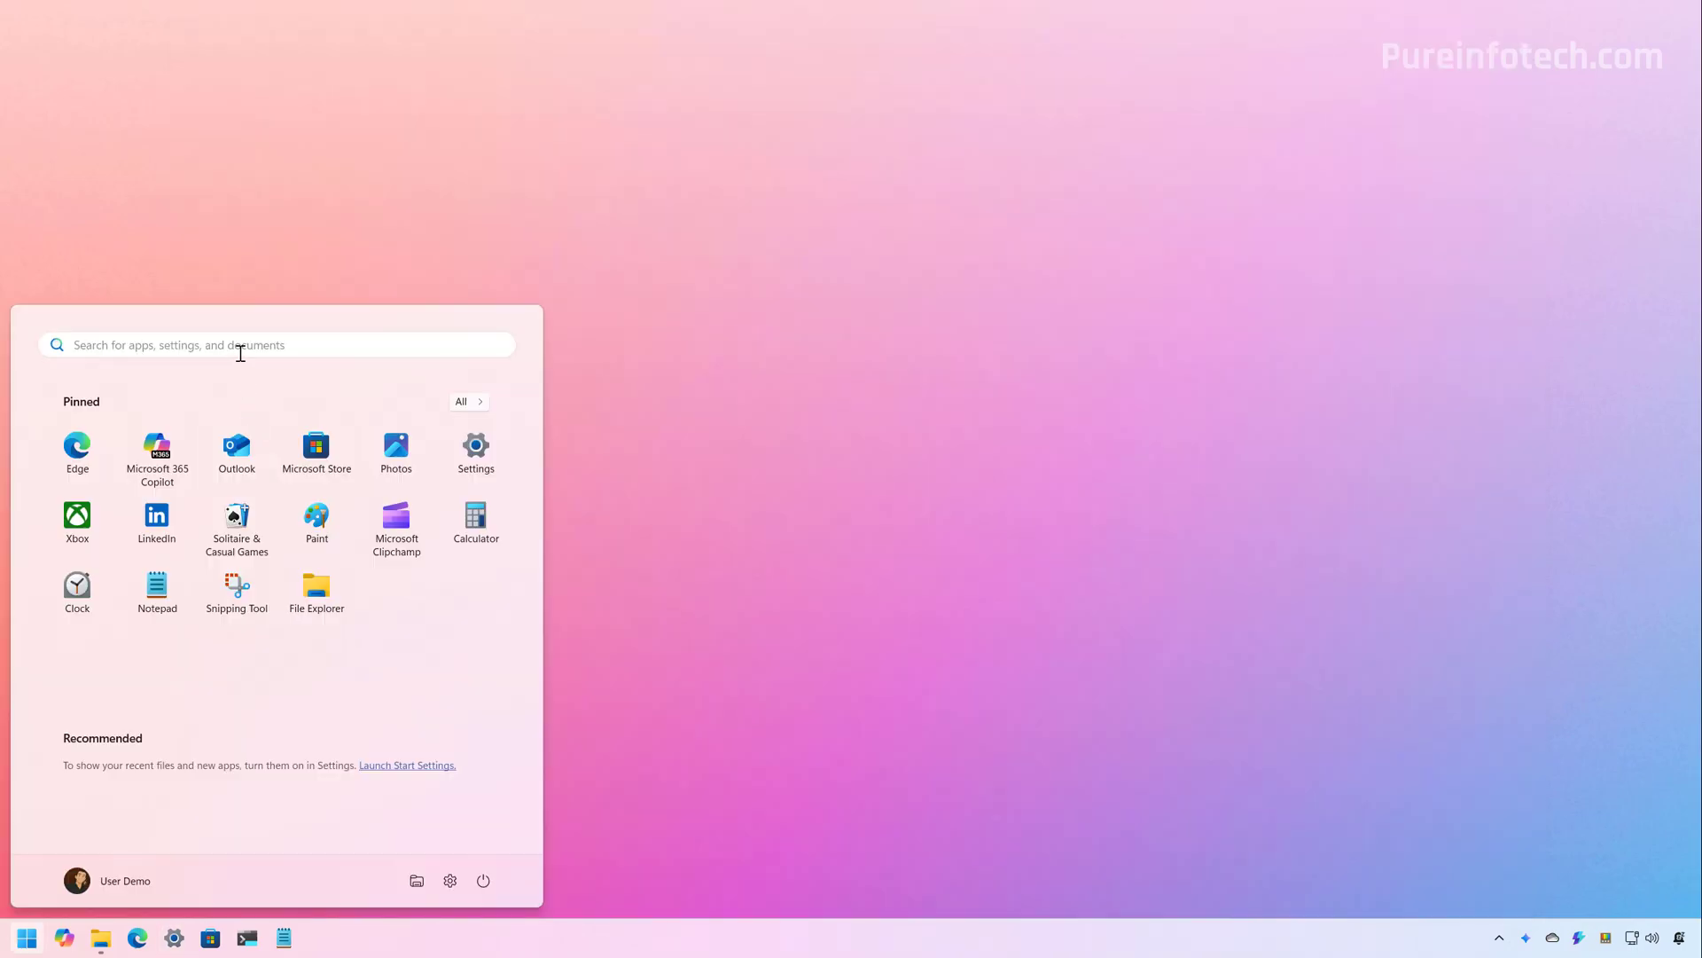
pyautogui.click(240, 353)
pyautogui.write('term')
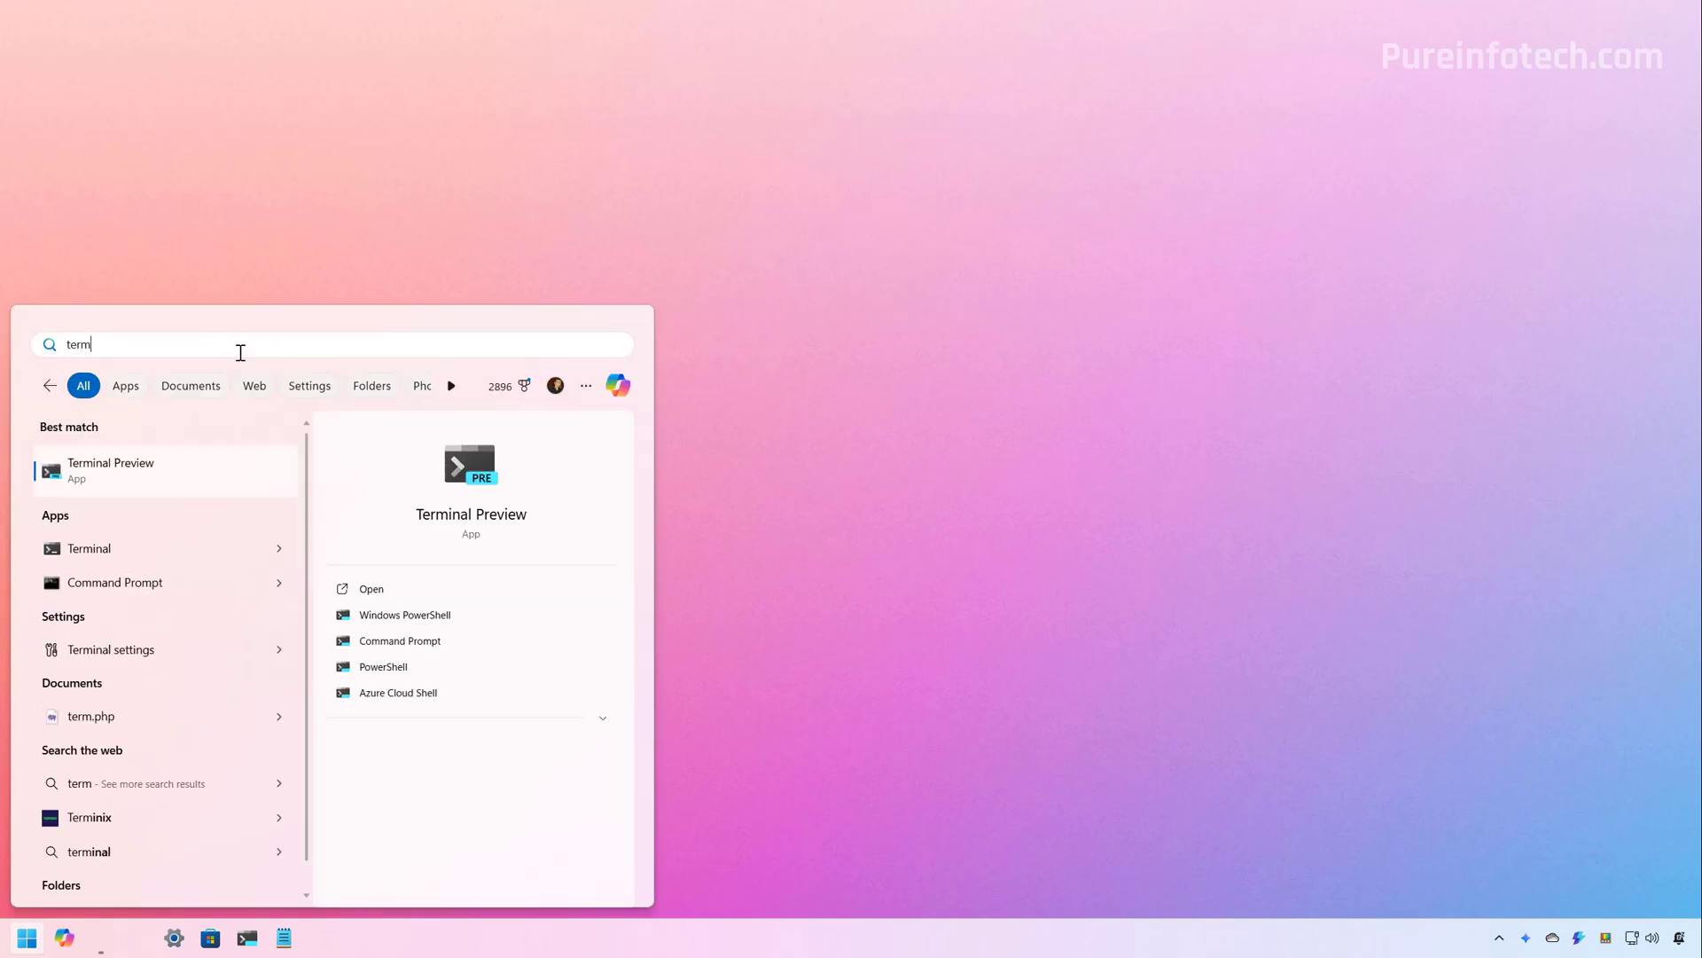
pyautogui.rightClick(173, 461)
pyautogui.click(251, 471)
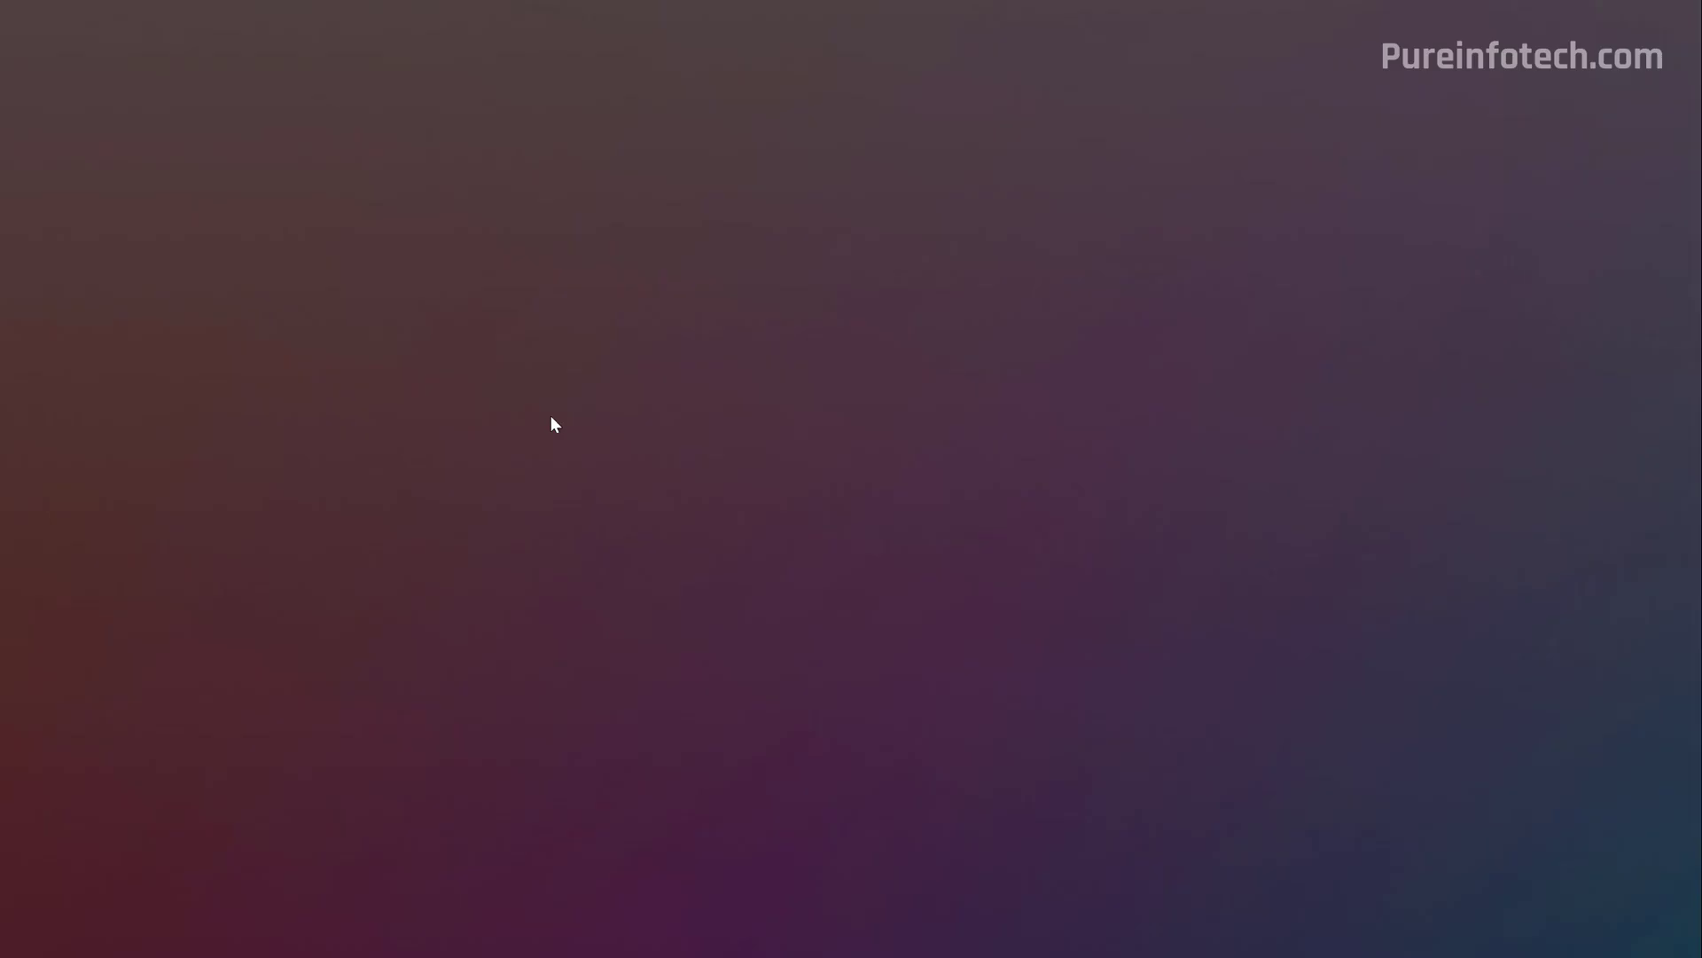
pyautogui.click(768, 613)
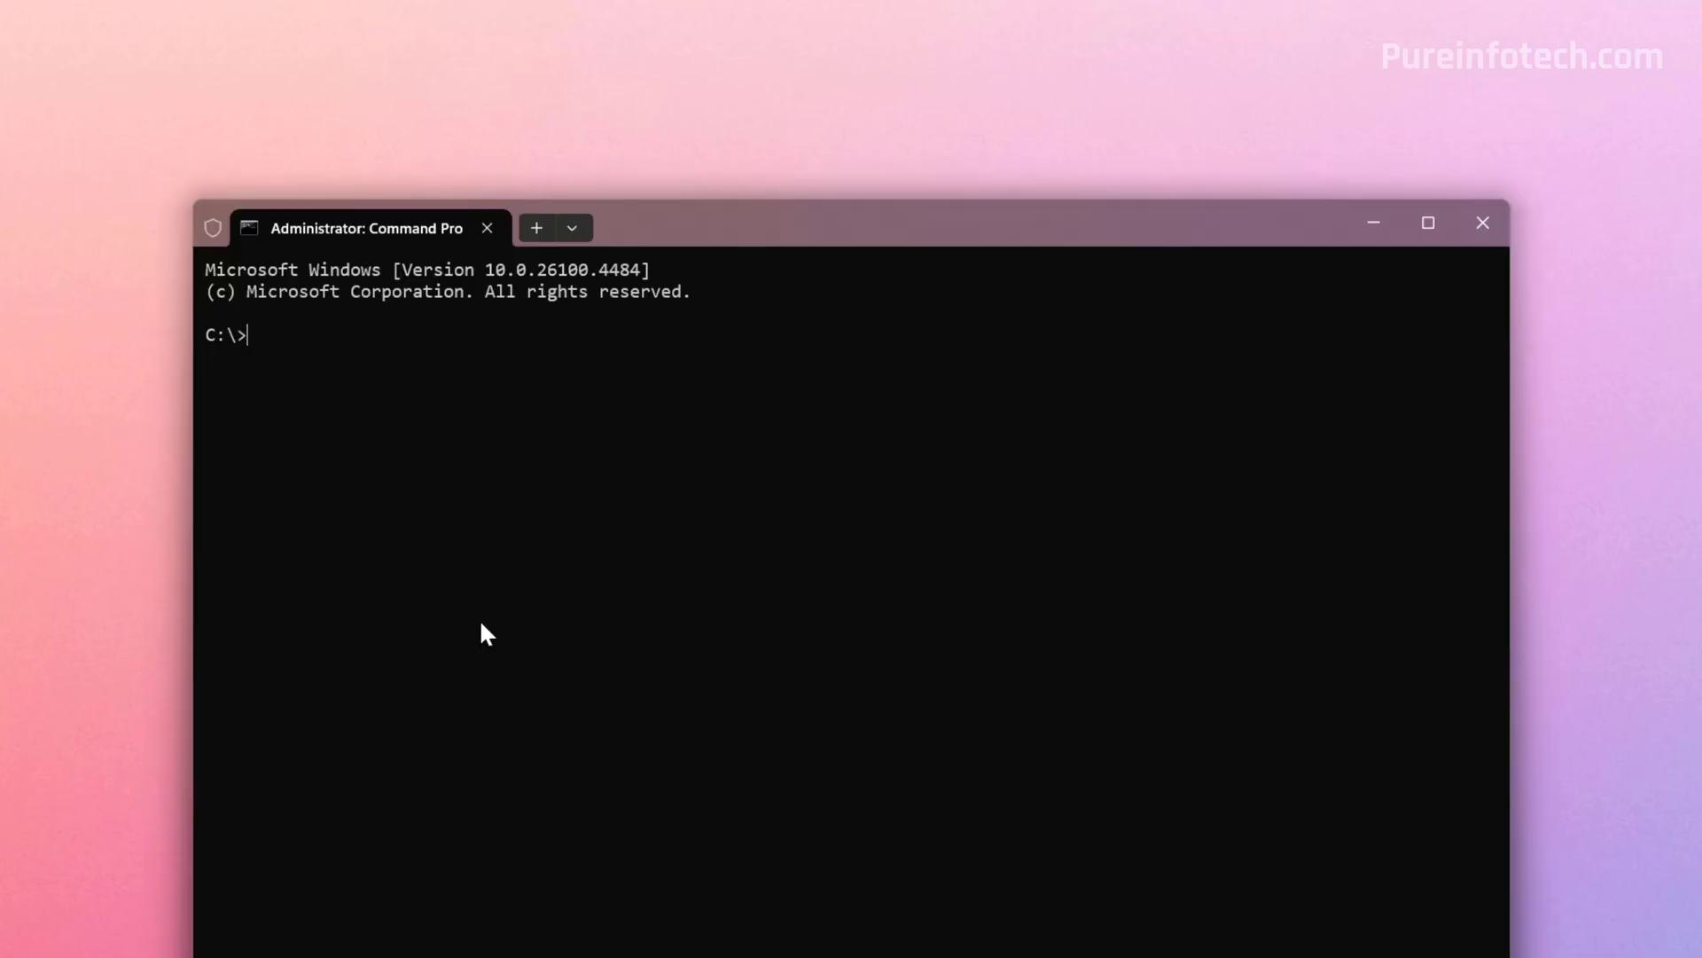
# Change into the ViVeTool folder with 'cd ViVeTool'
pyautogui.write('ced')
pyautogui.press('BackSpace')
pyautogui.press('BackSpace')
pyautogui.press('BackSpace')
pyautogui.write('d ViVeTool')
pyautogui.press('Return')
# Enable ViVeTool feature IDs 29785184, 56887328 and 55390938, then minimize the terminal
pyautogui.write('vivetool /enable /id:29785184')
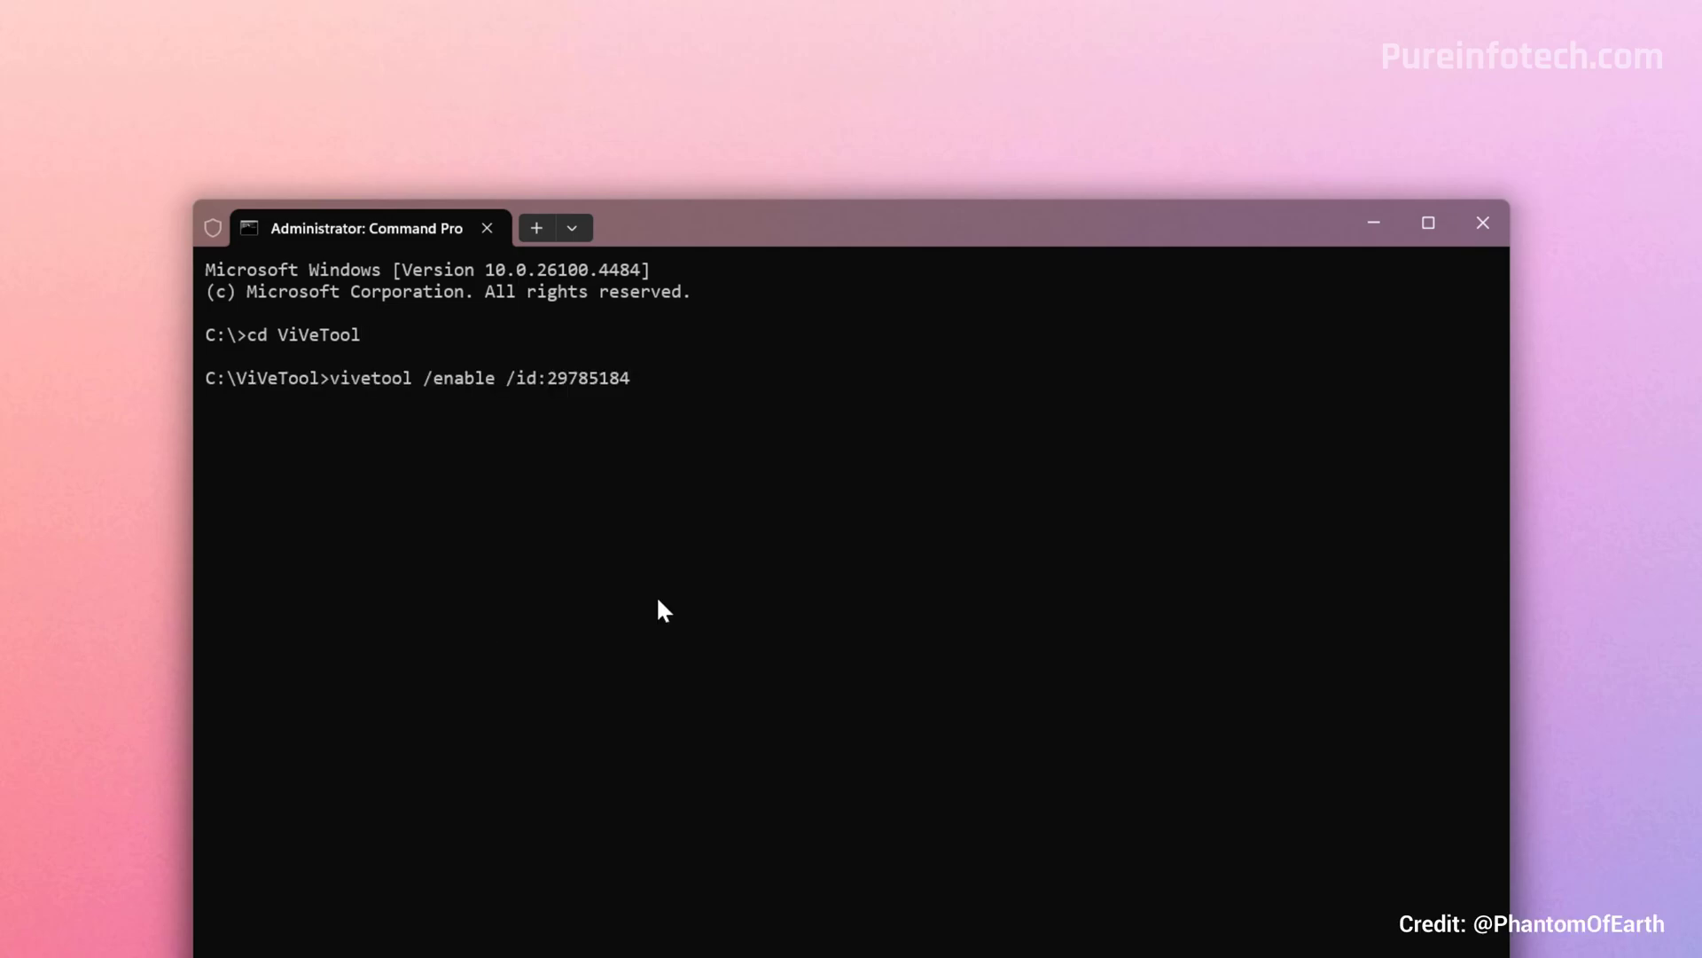
pyautogui.press('Return')
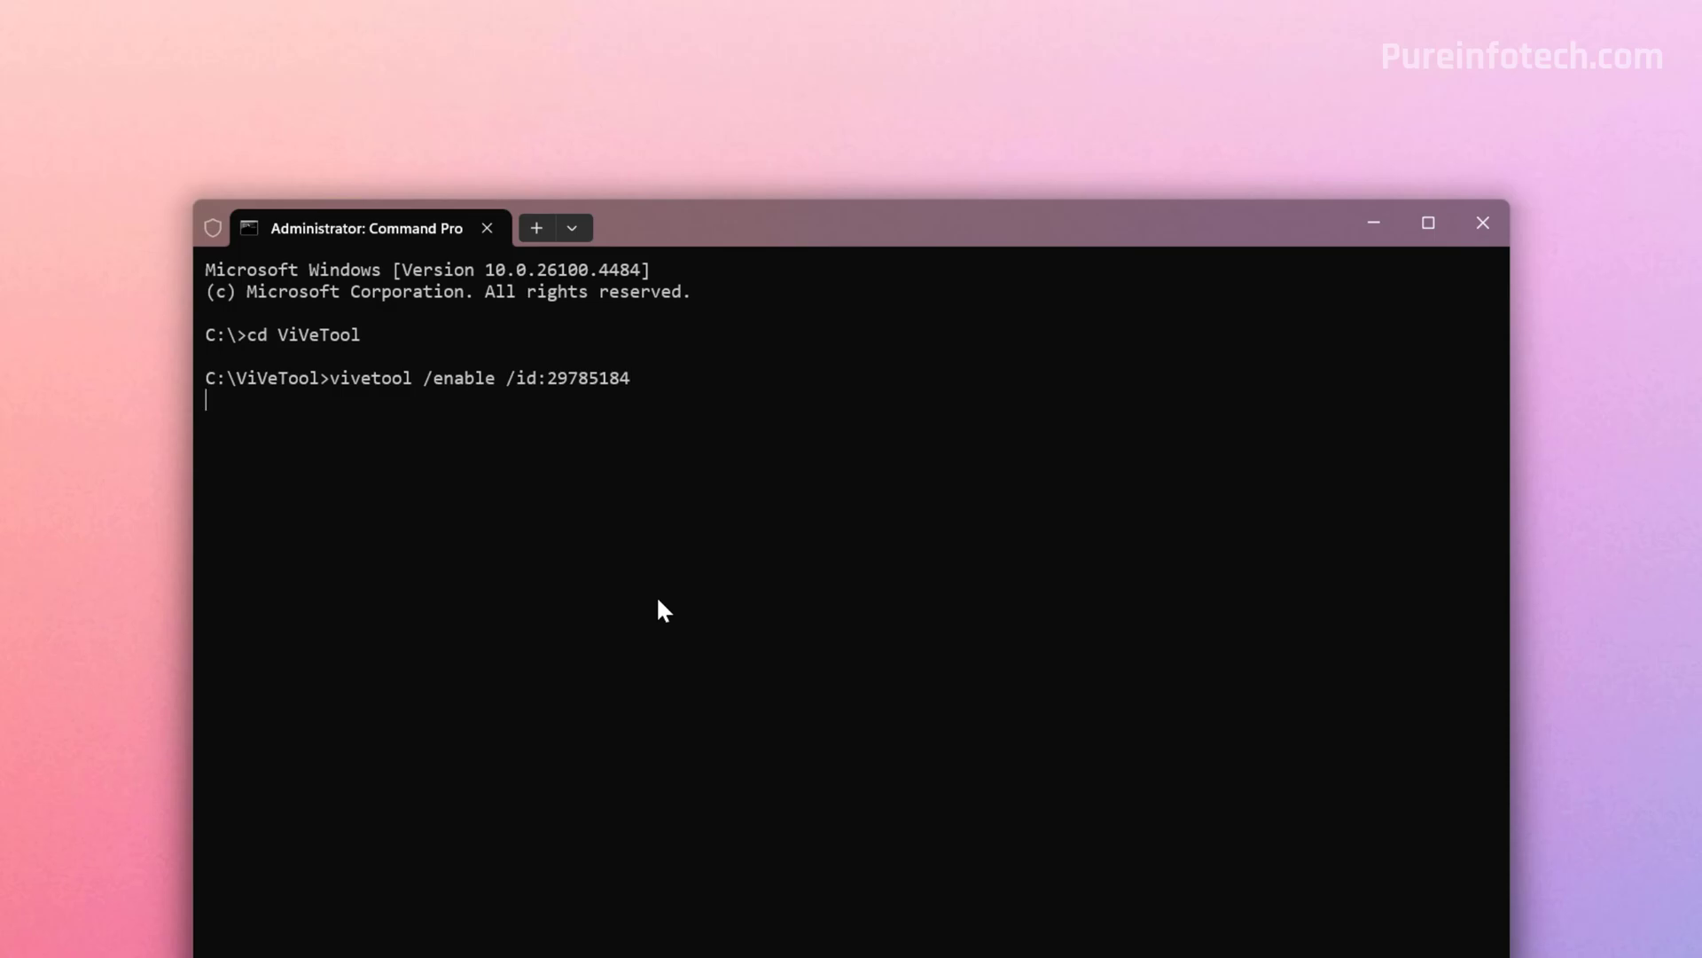
pyautogui.write('vivetool /enable /id:56887328')
pyautogui.press('Return')
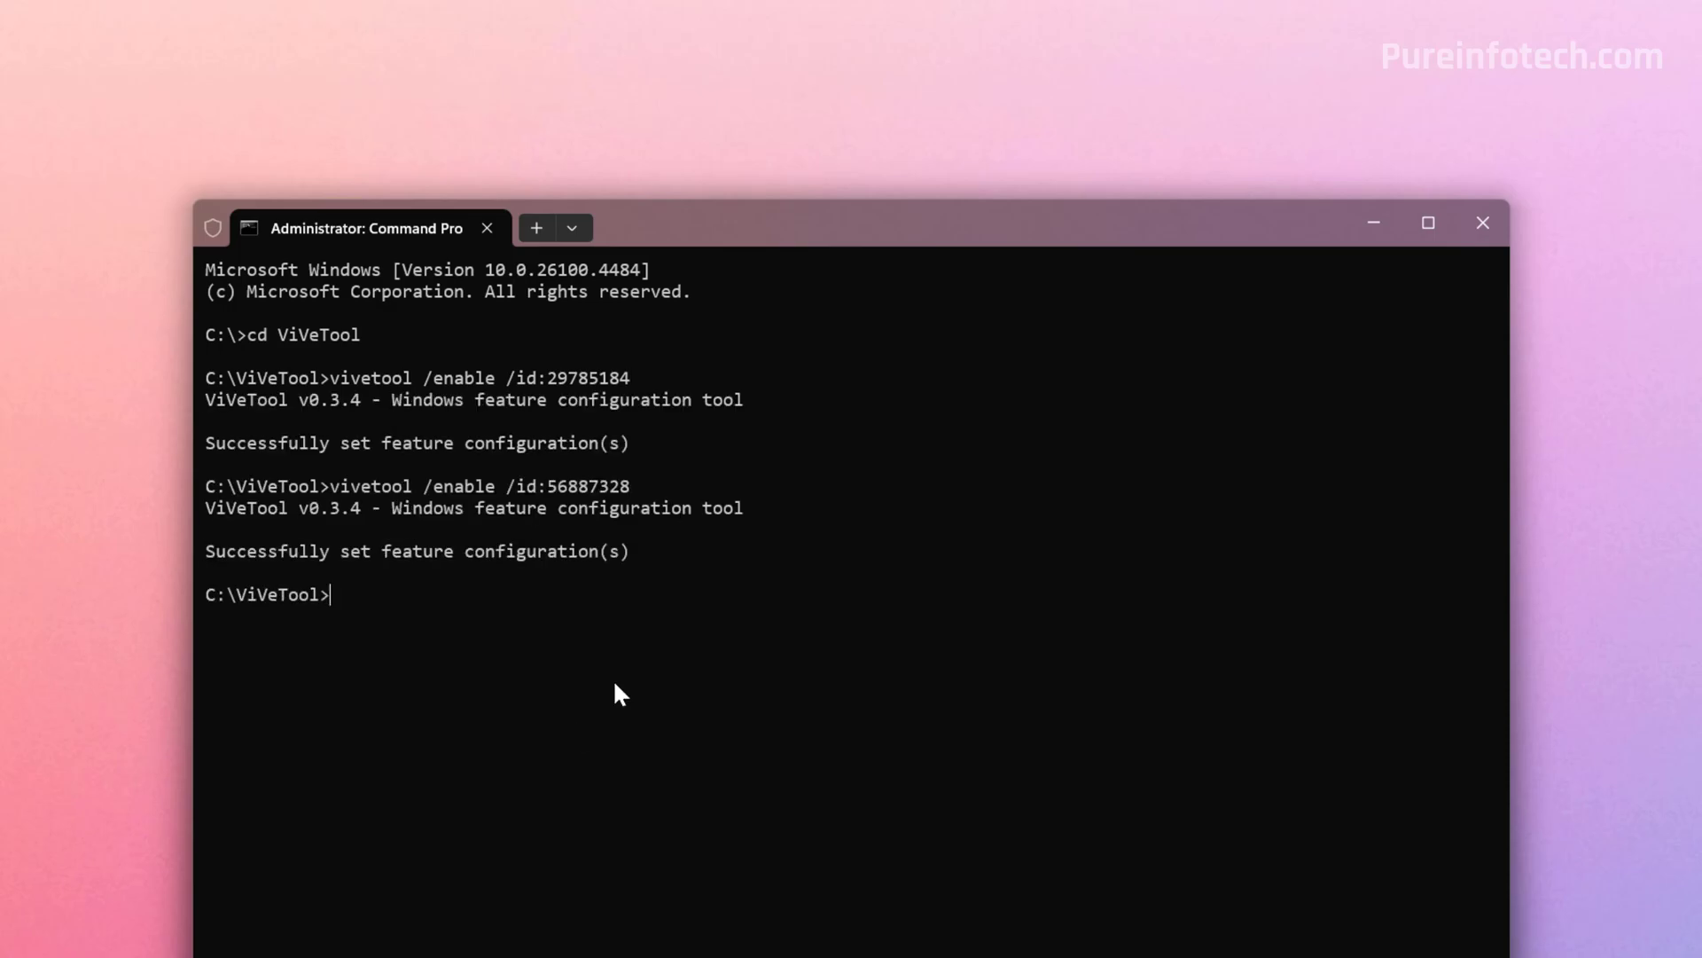
pyautogui.write('vivetool /enable /id:55390938')
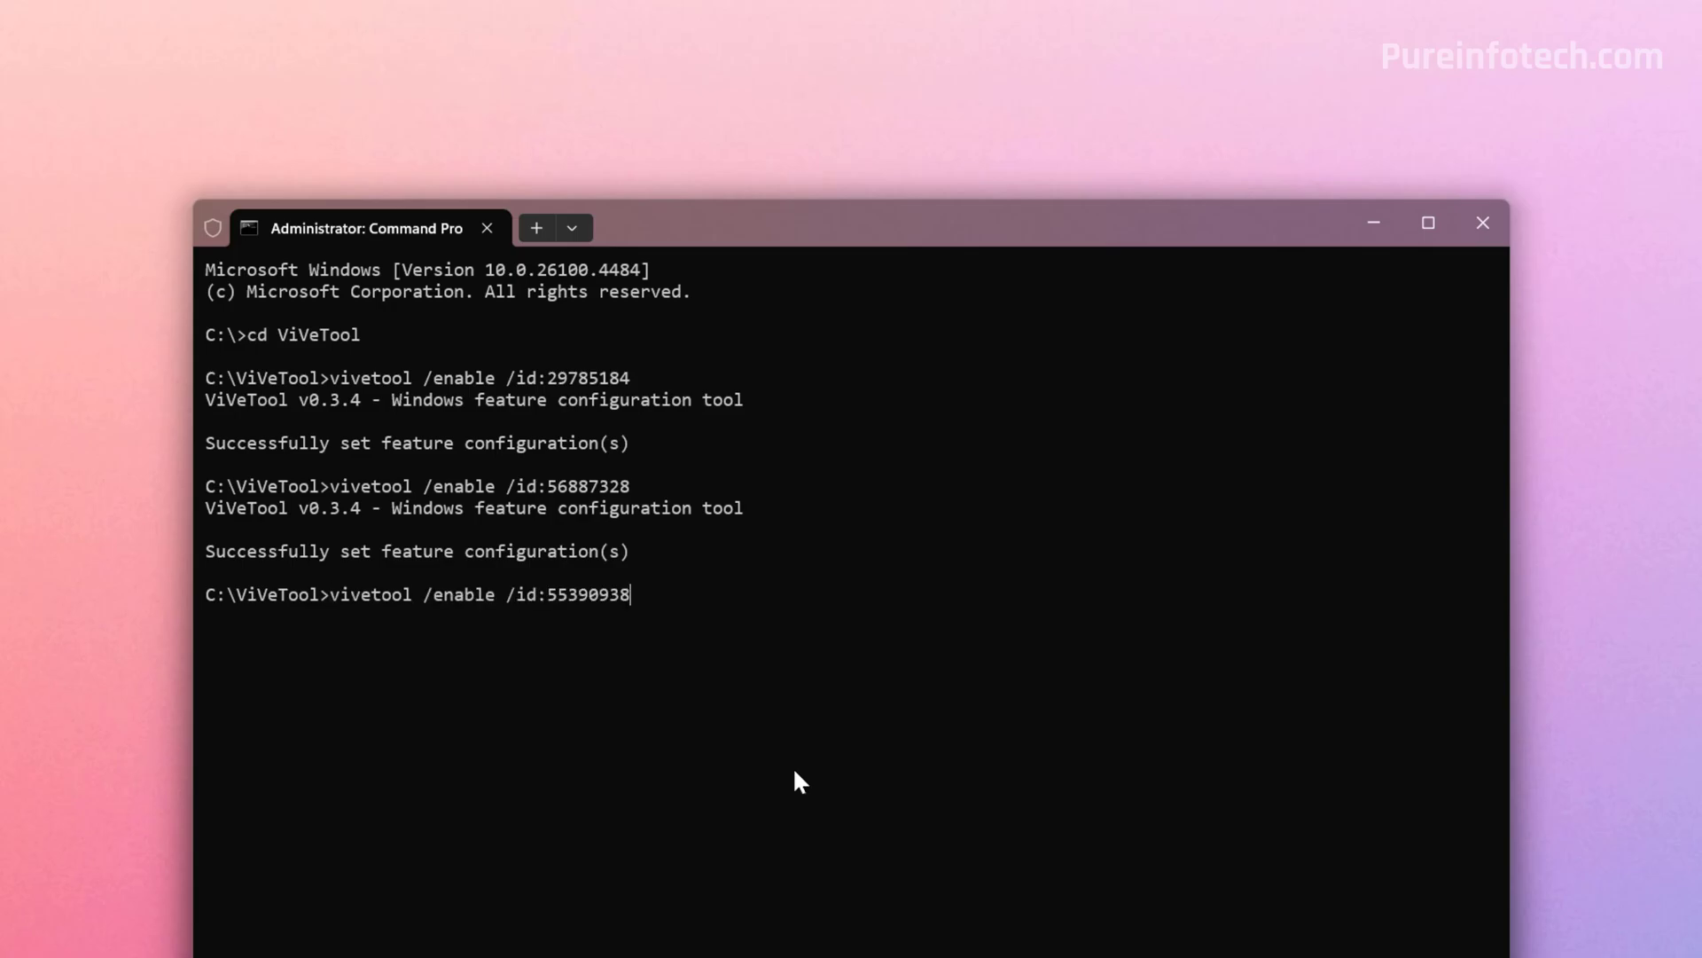
pyautogui.press('Return')
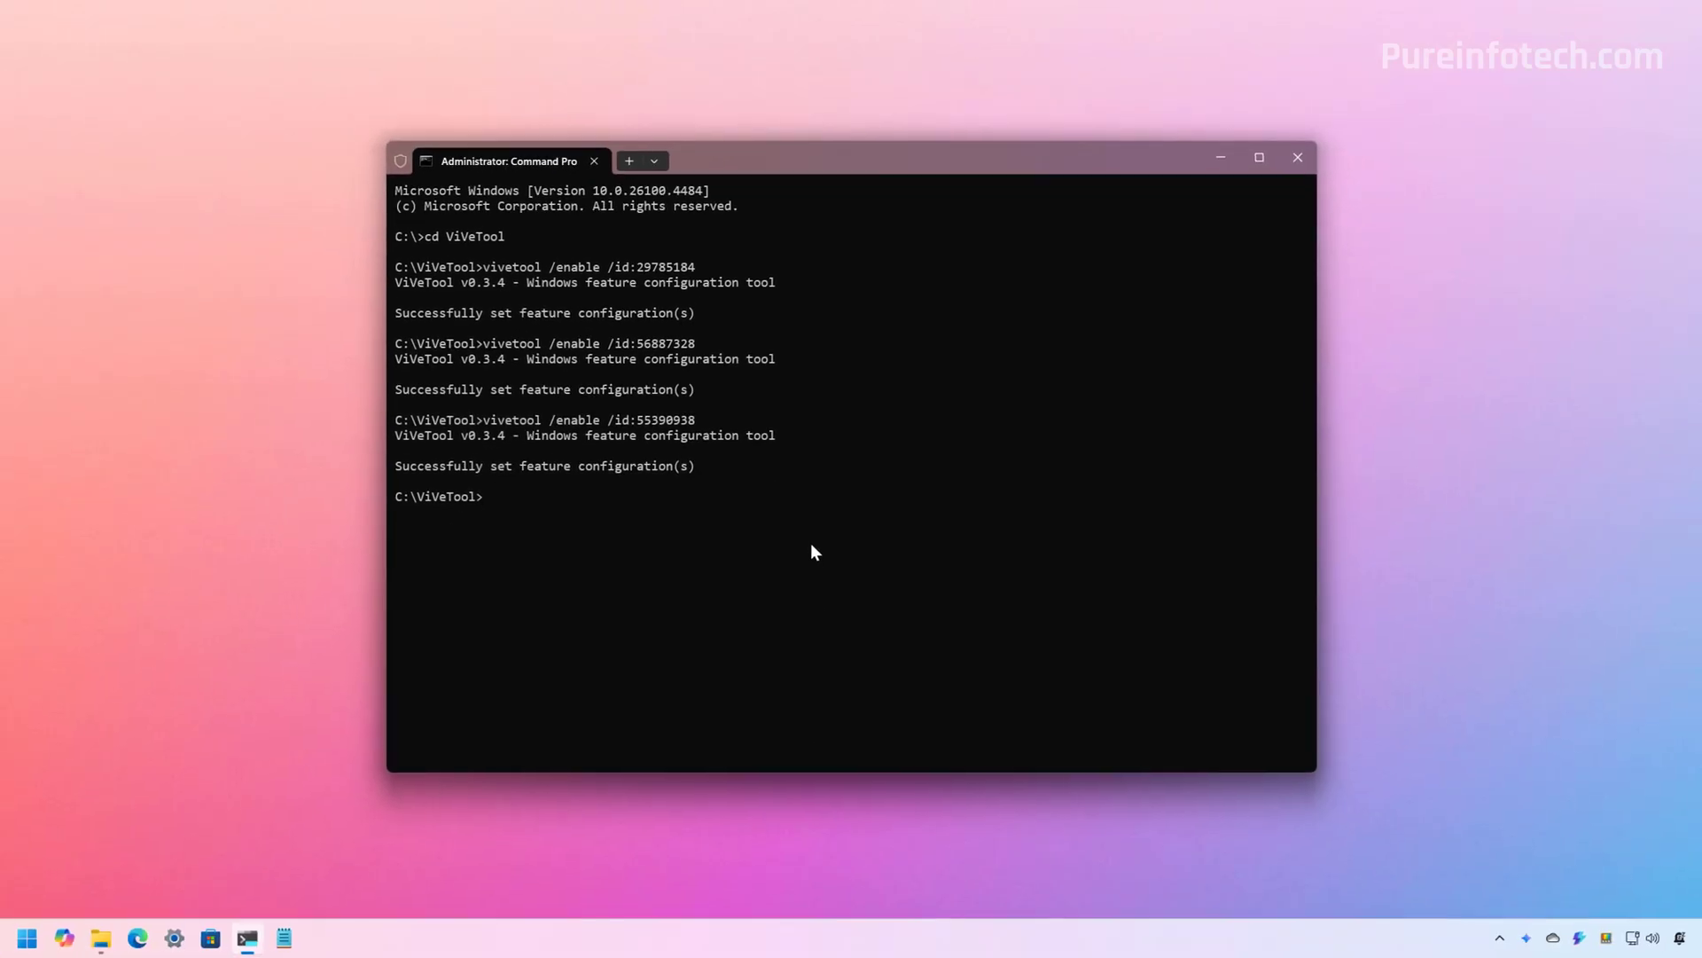
pyautogui.press('super+d')
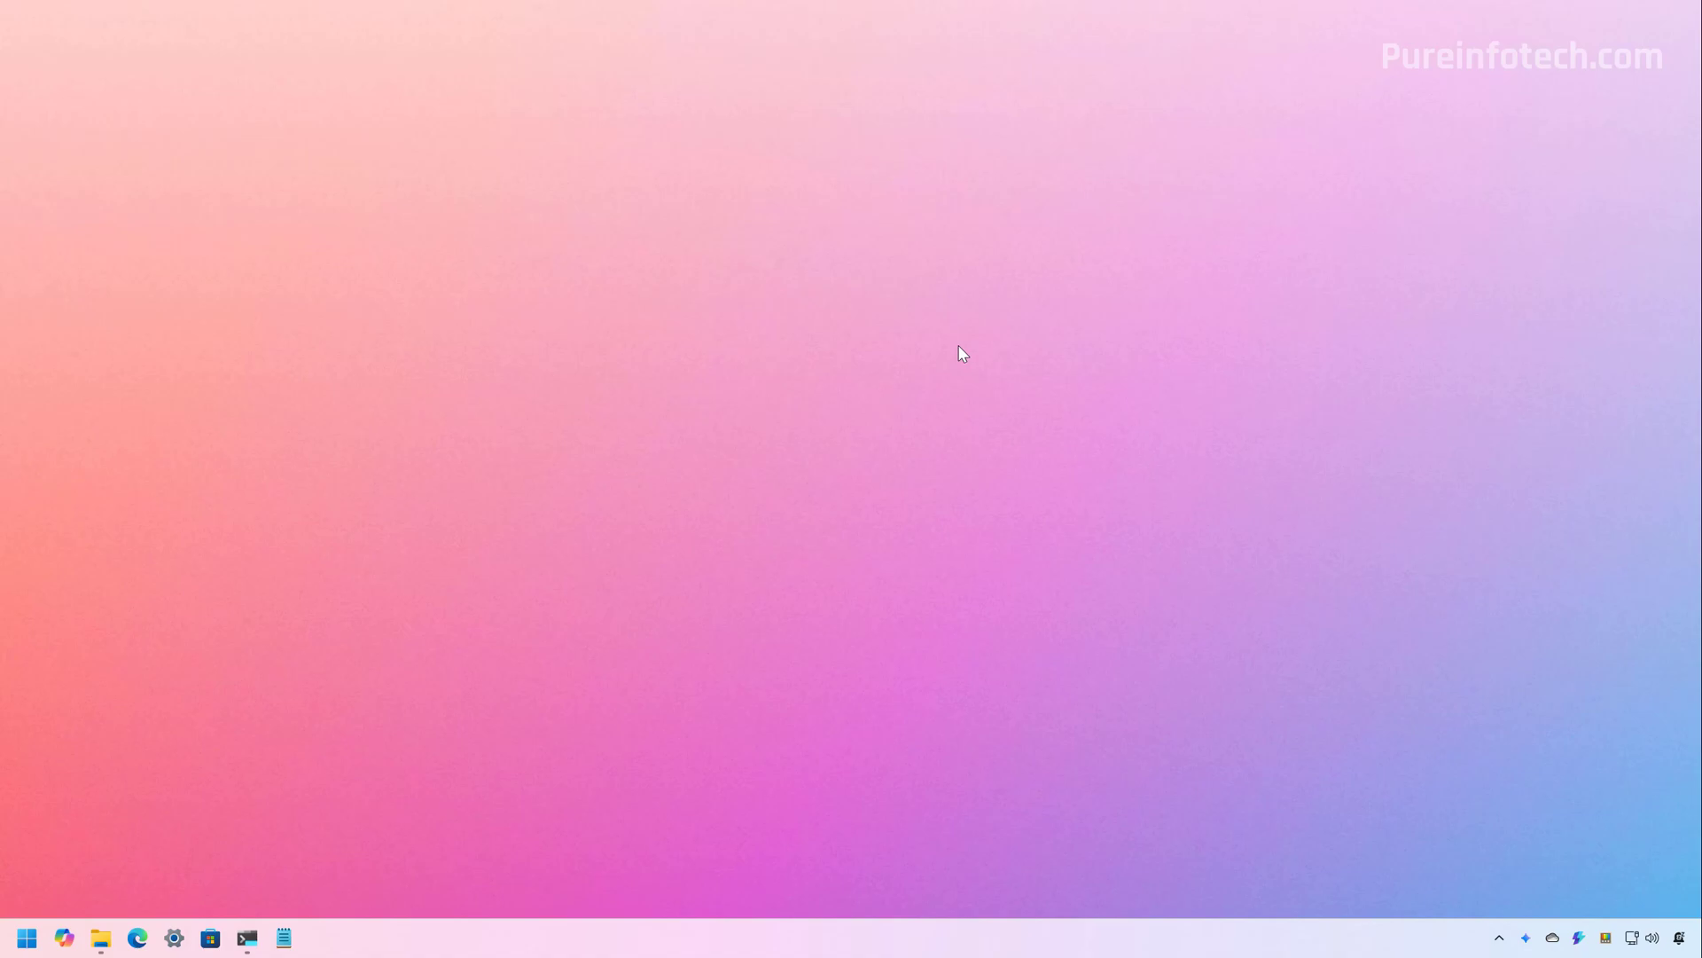